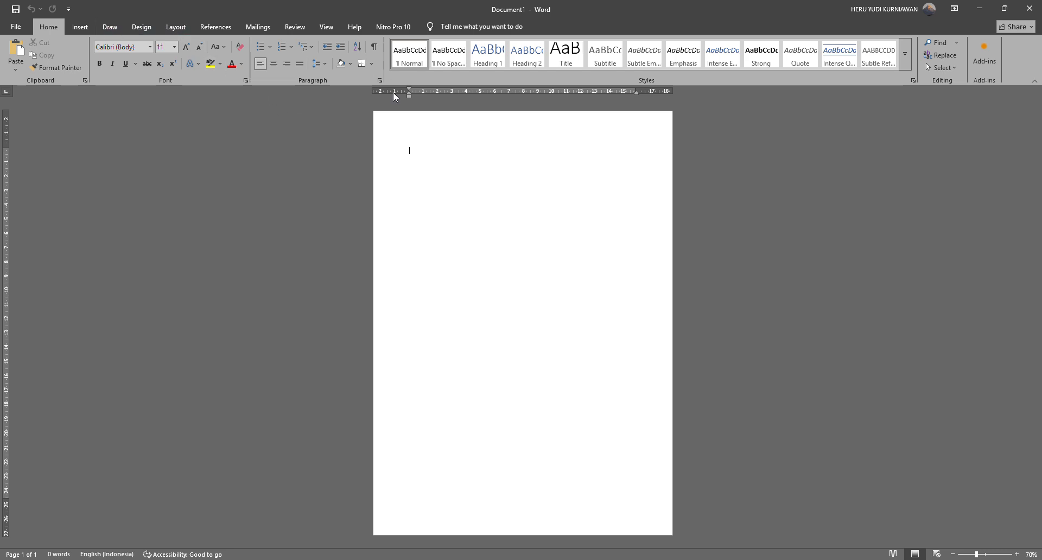
Show the paragraph marks and insert a right-aligned page number in the page footer.
ctrl+scroll(446, 161, up, 1)
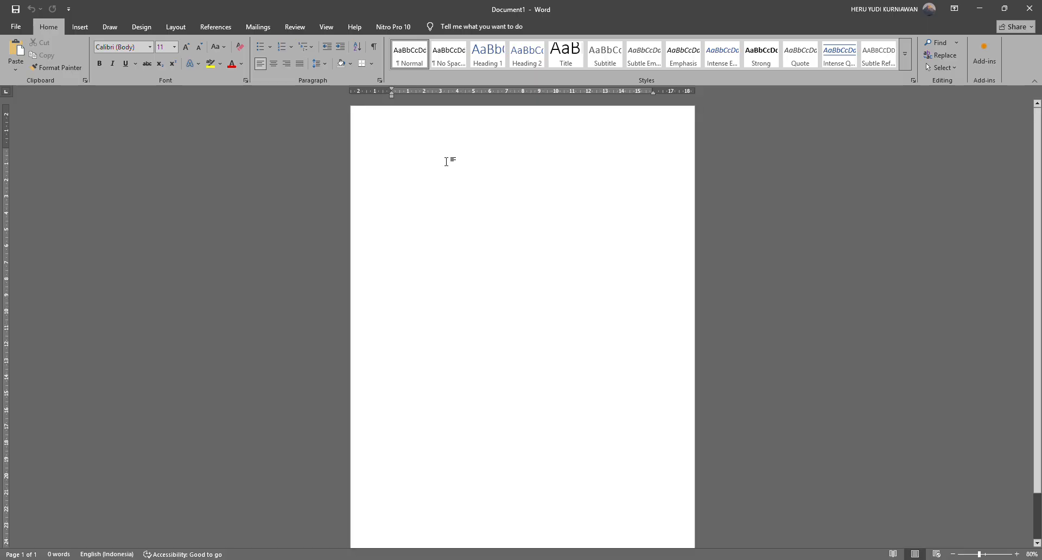
click(374, 49)
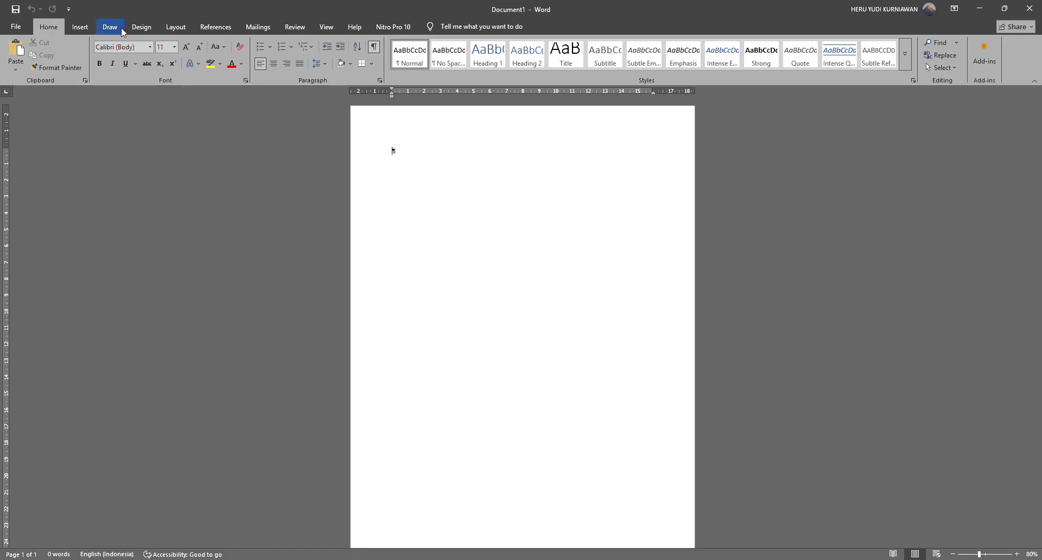
click(79, 28)
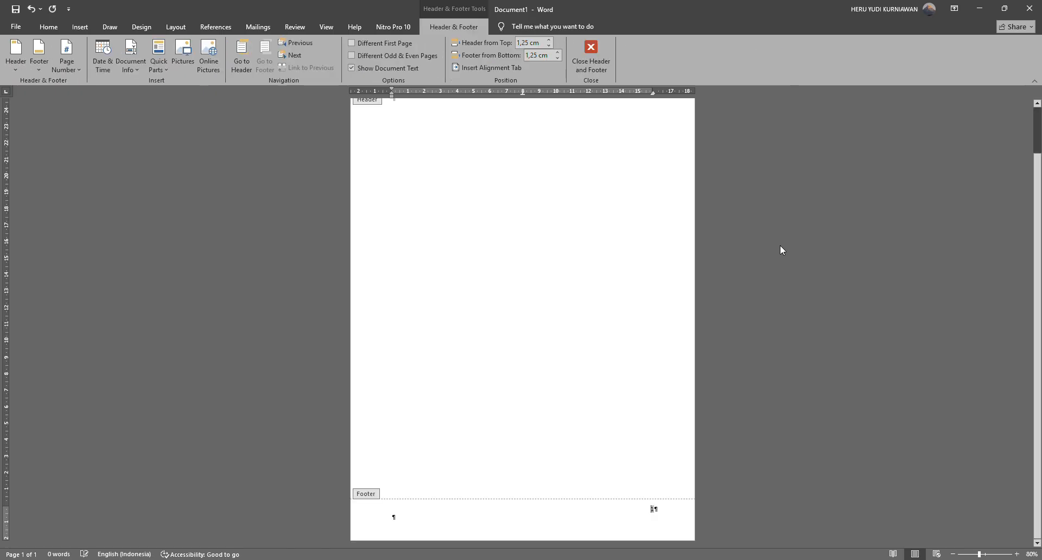
Format the footer page number in Times New Roman at size 14.
drag(646, 515, 665, 518)
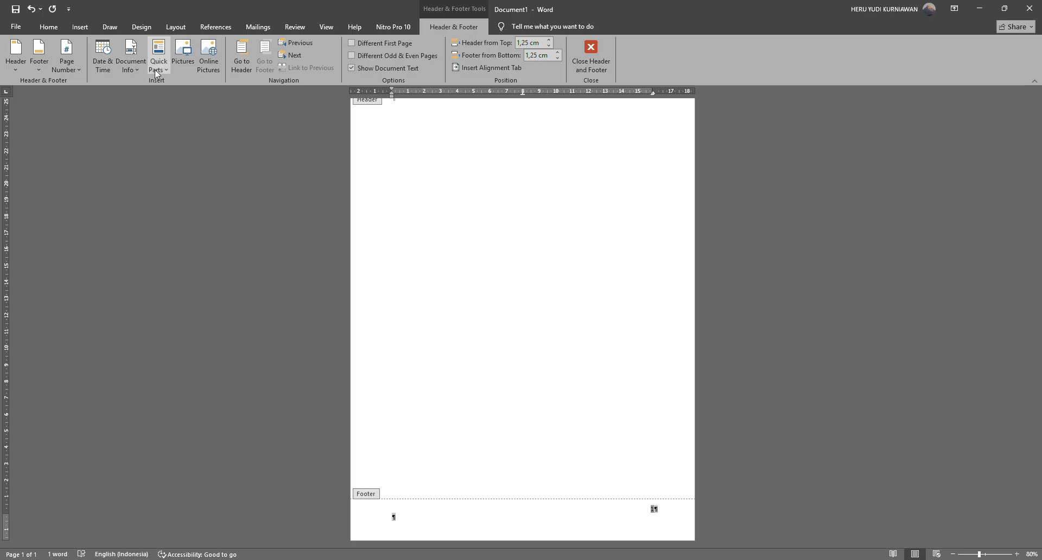
click(48, 26)
click(189, 48)
click(185, 48)
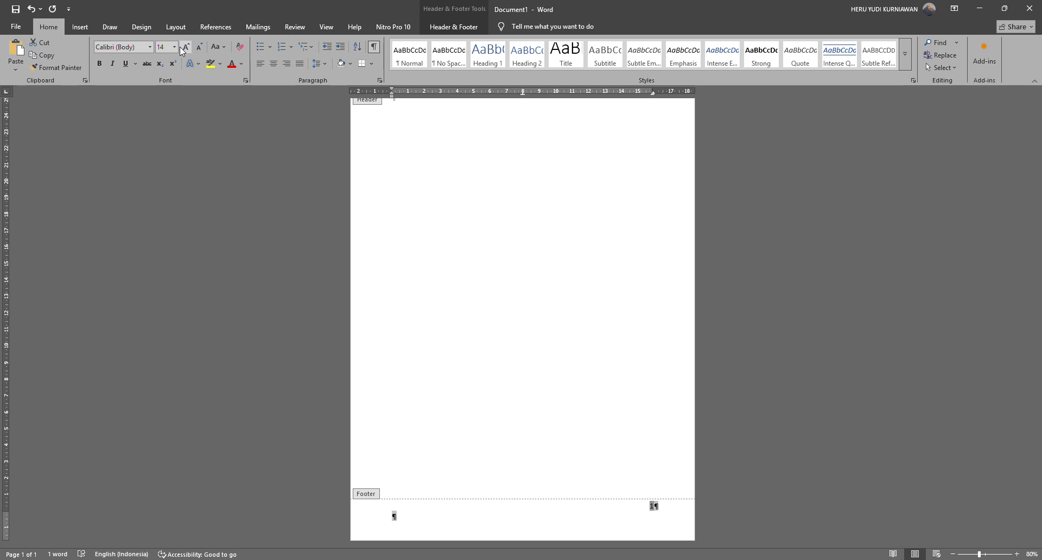
click(143, 48)
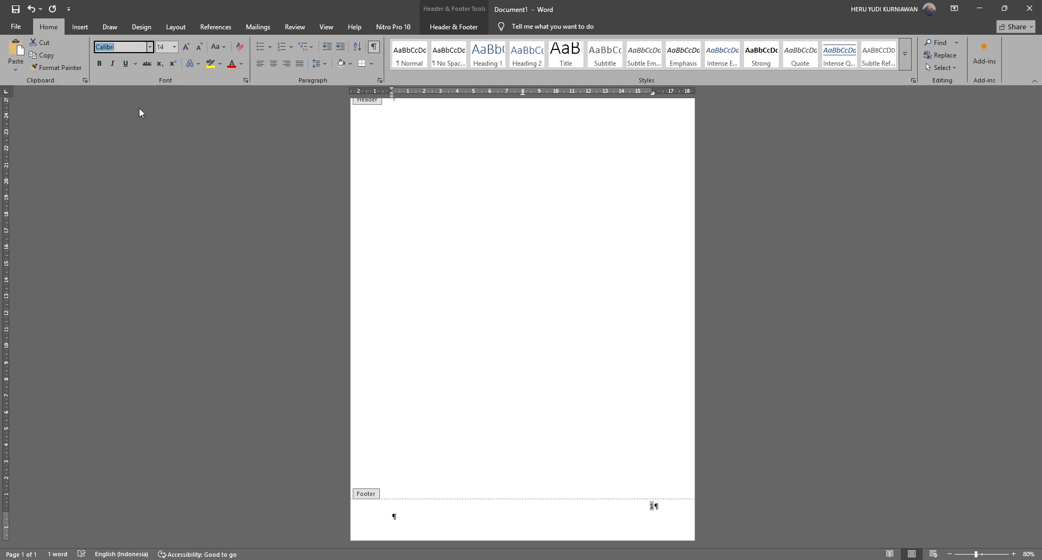
text(Times New Roman)
key(Return)
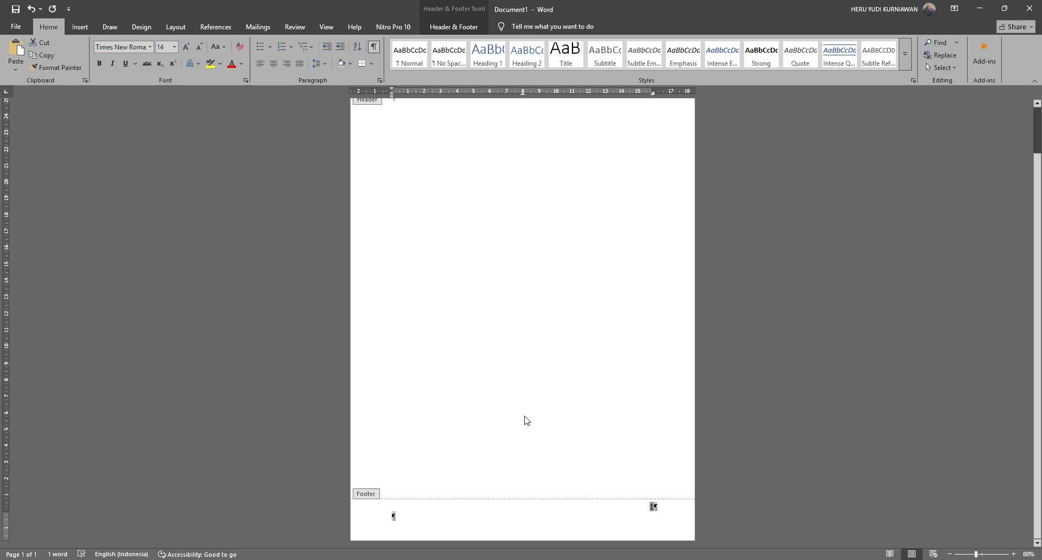
Set the page margins to 4 cm on the left and 3 cm on the other sides.
scroll(501, 334, up, 2)
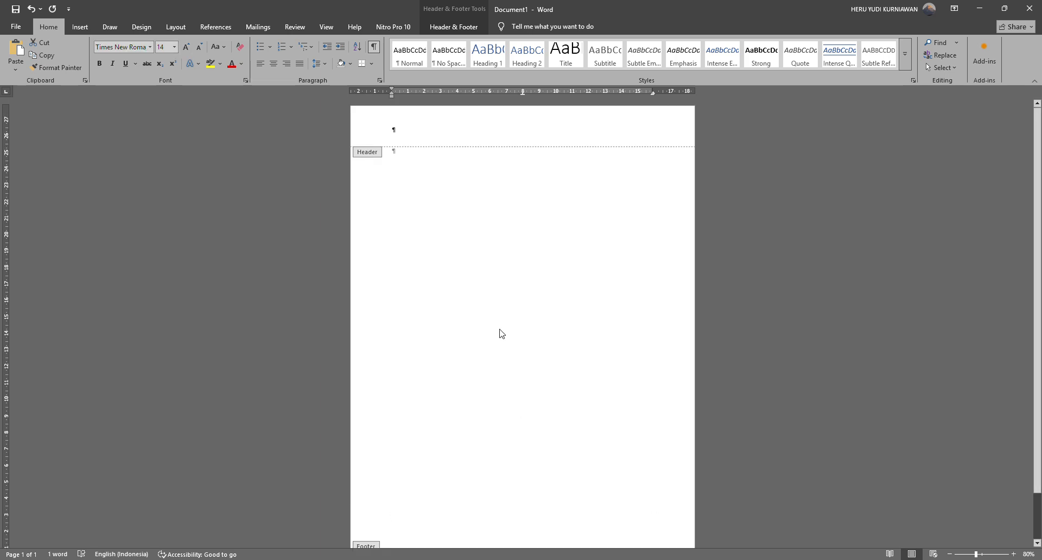
click(166, 28)
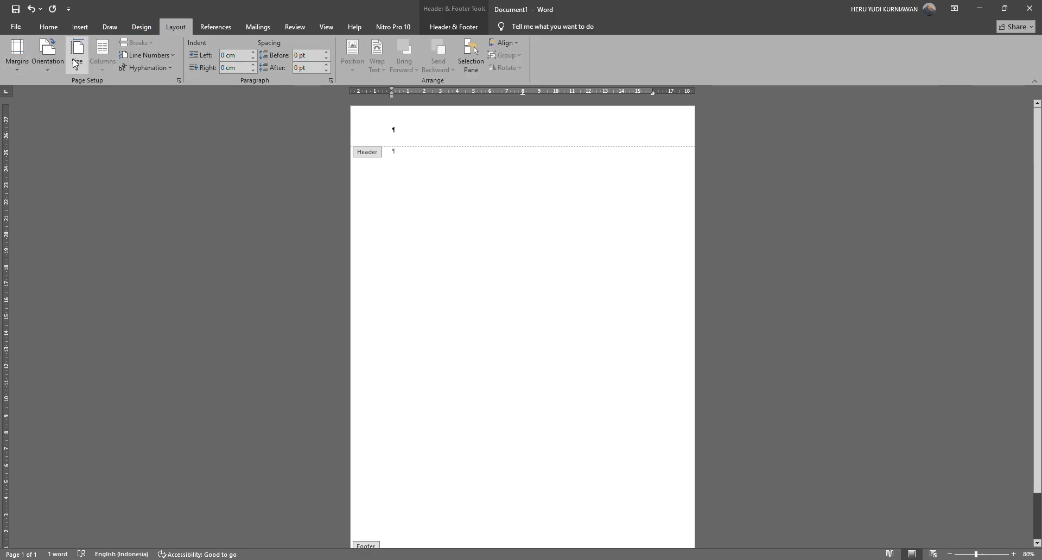
scroll(90, 235, down, 3)
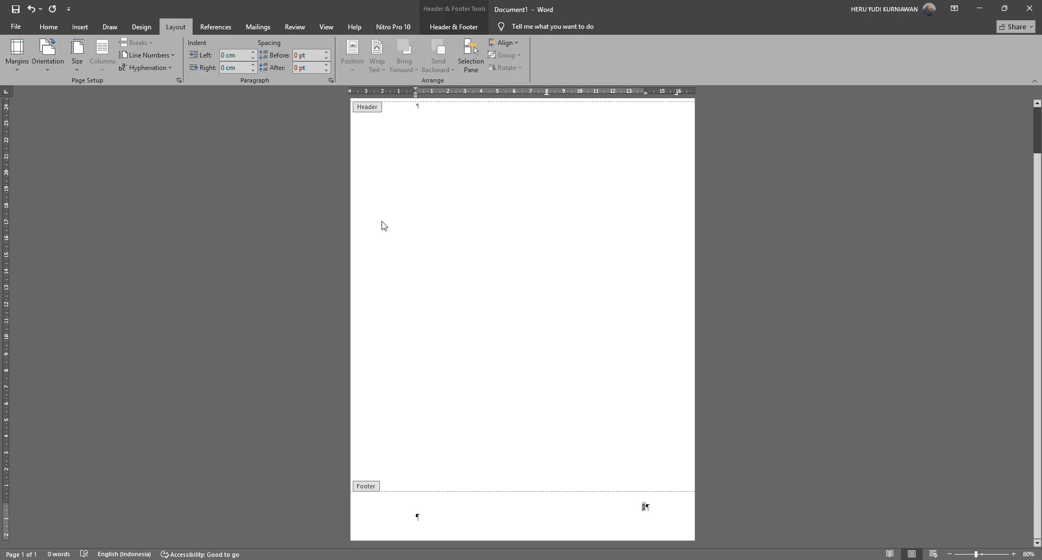
Display the gridlines over the page's text area and enlarge the view to 120%.
click(321, 32)
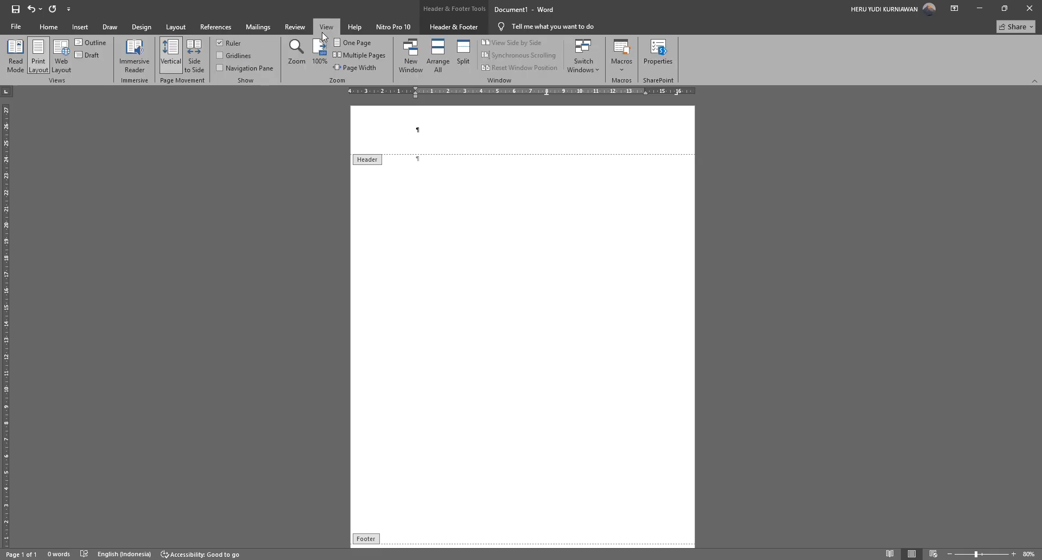
click(242, 57)
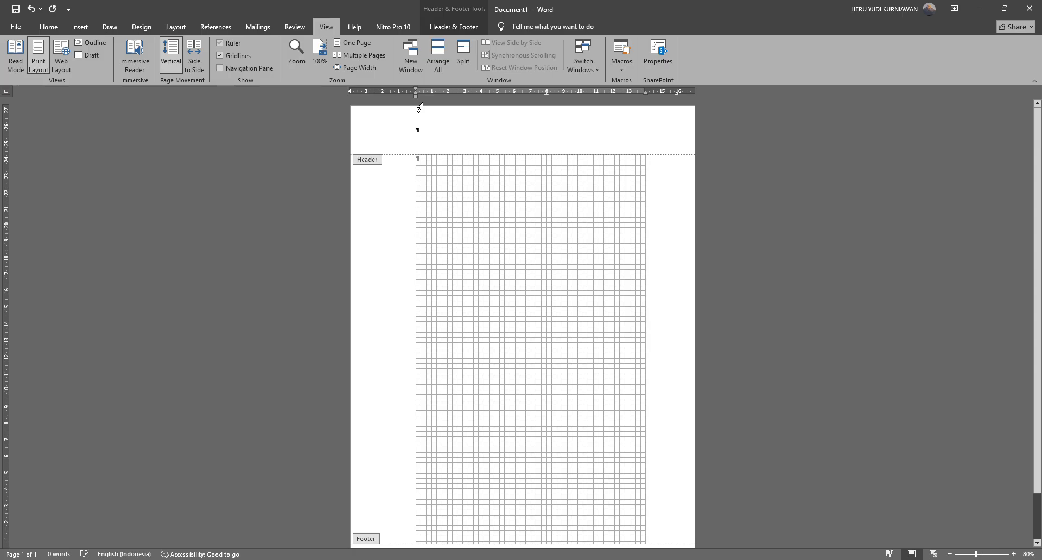
ctrl+scroll(381, 197, up, 4)
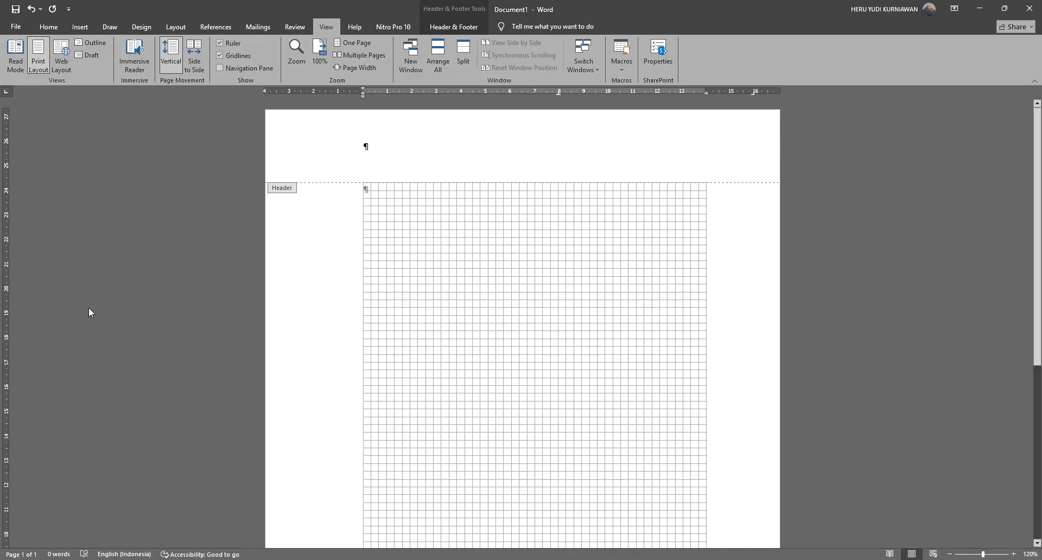
scroll(89, 308, down, 5)
scroll(18, 273, up, 5)
Leave header and footer editing and enter COVER on the first line of the page body.
click(34, 25)
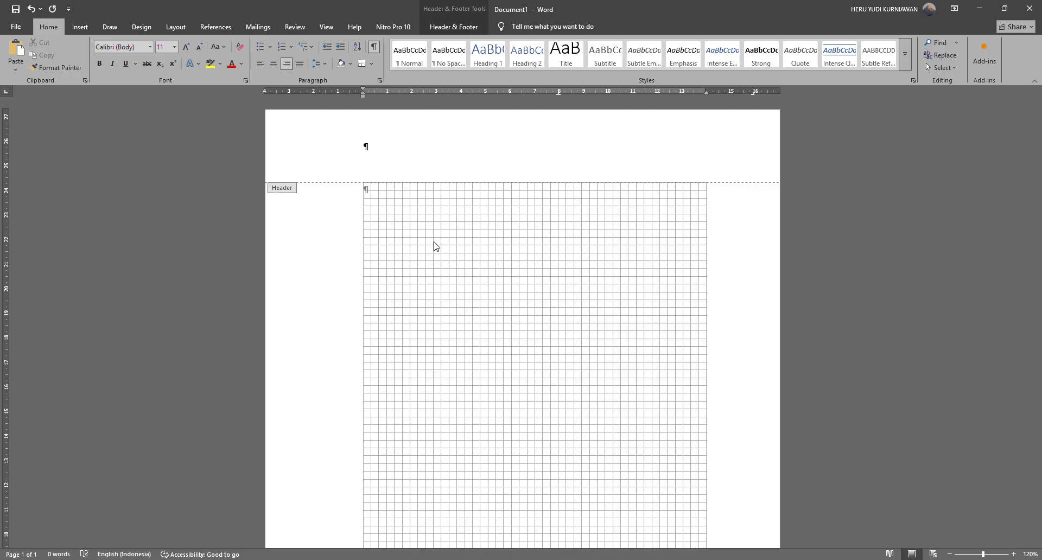
scroll(507, 233, down, 10)
scroll(507, 232, up, 9)
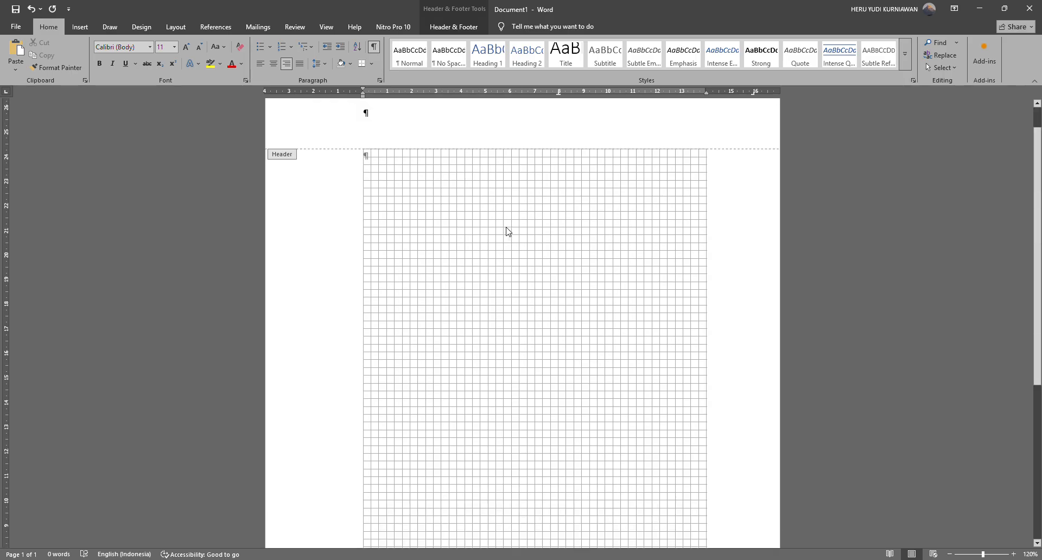
scroll(507, 232, up, 1)
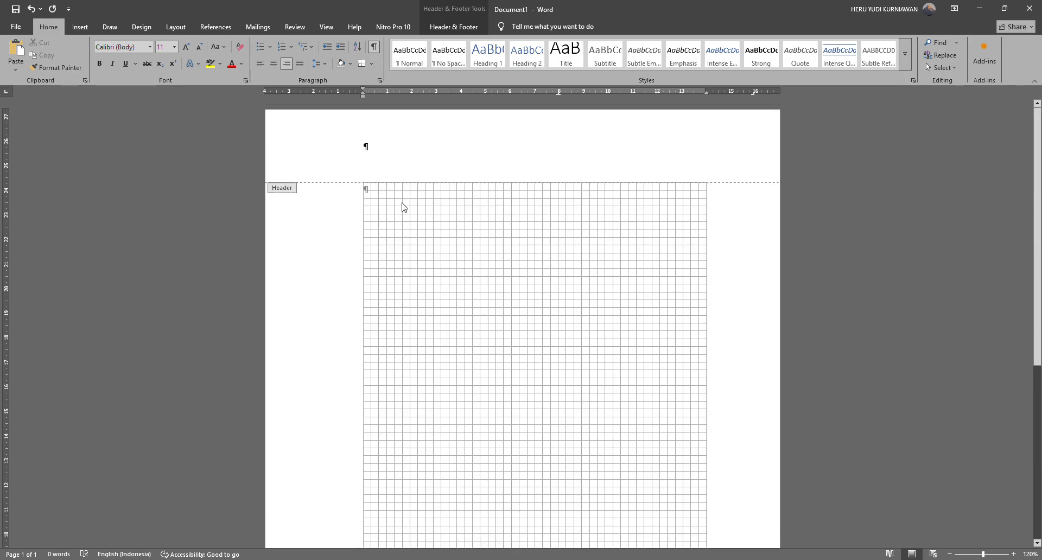
scroll(391, 202, down, 8)
scroll(382, 199, up, 8)
double_click(369, 193)
text(COVER)
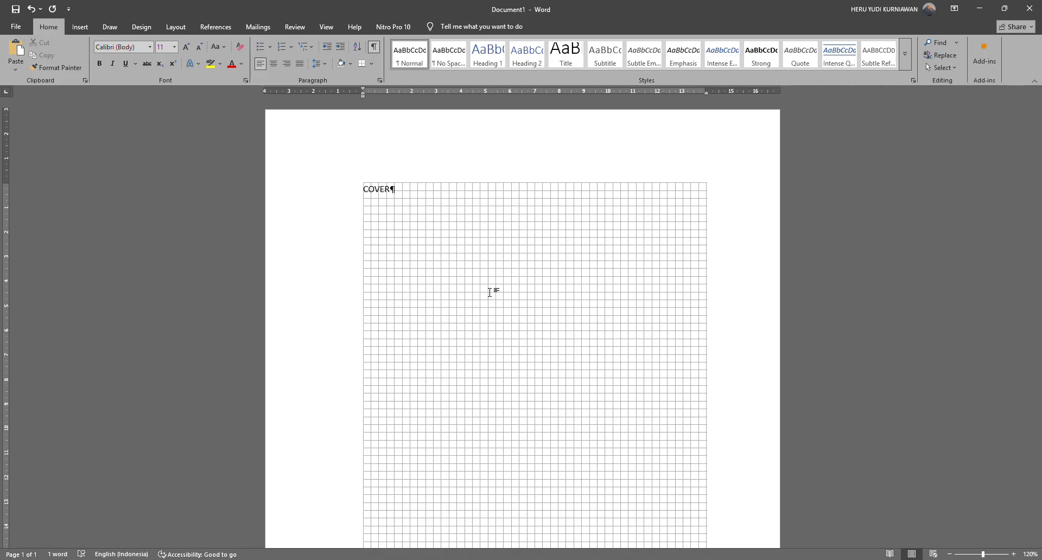
Examine the whole page from the COVER line down to the footer page number, ending at 70% zoom.
scroll(534, 328, down, 4)
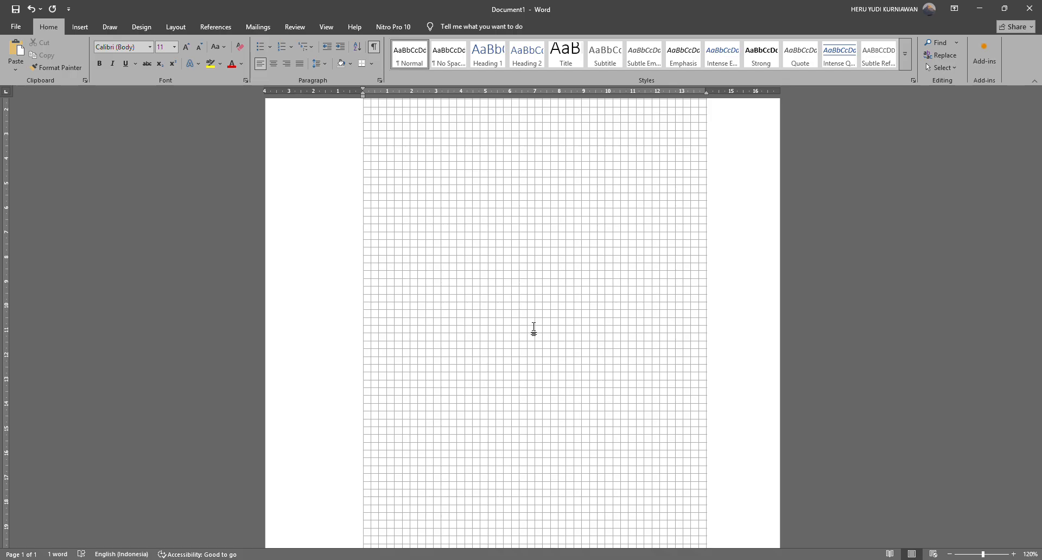
scroll(534, 329, up, 4)
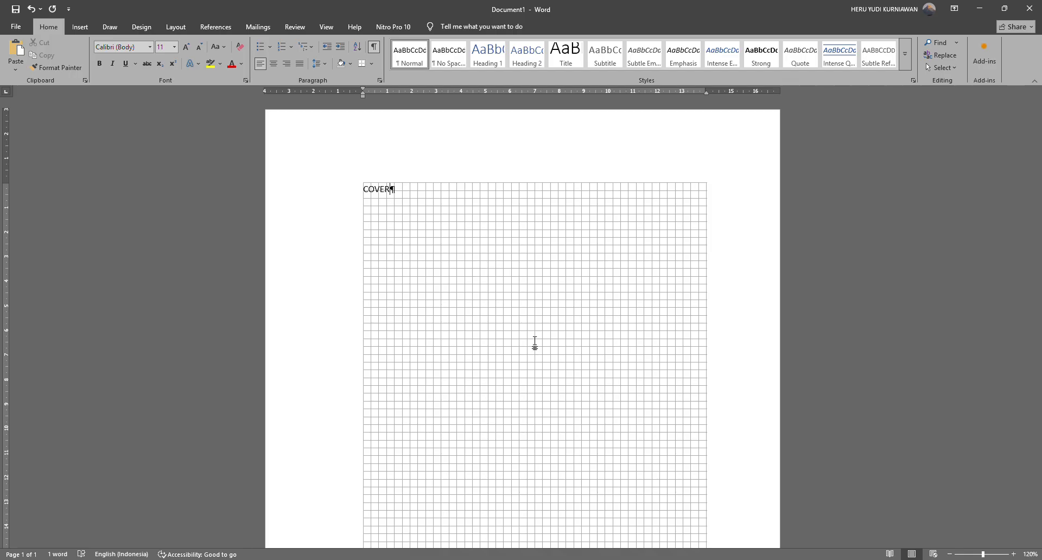
scroll(535, 343, down, 1)
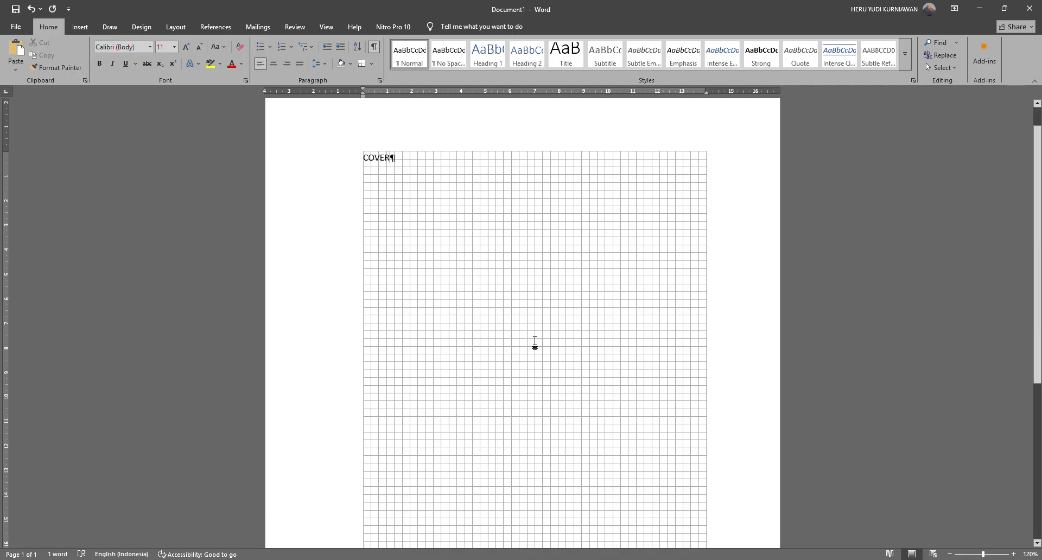
scroll(535, 343, down, 5)
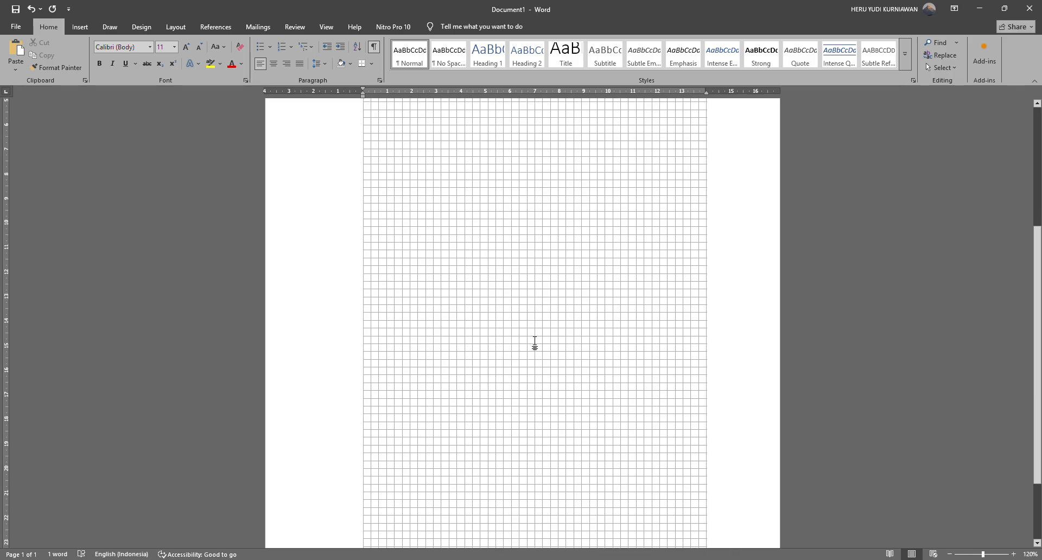
scroll(534, 343, down, 2)
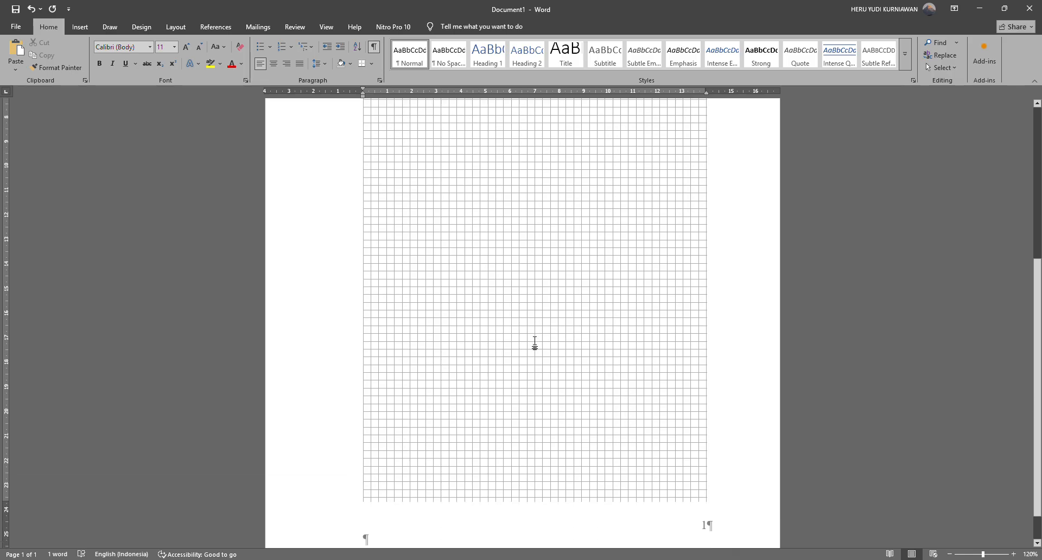
scroll(535, 343, up, 7)
scroll(516, 321, down, 3)
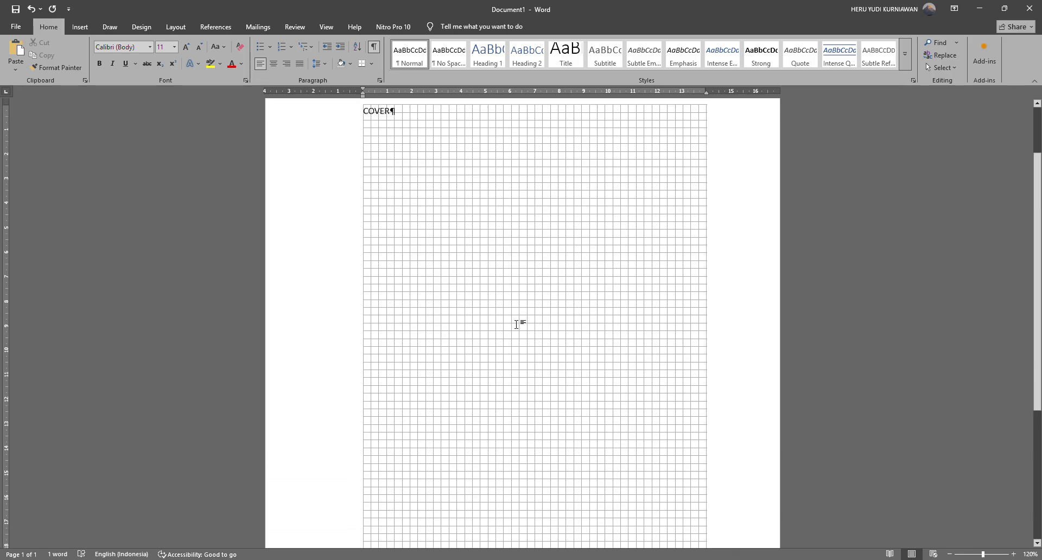
scroll(516, 320, up, 5)
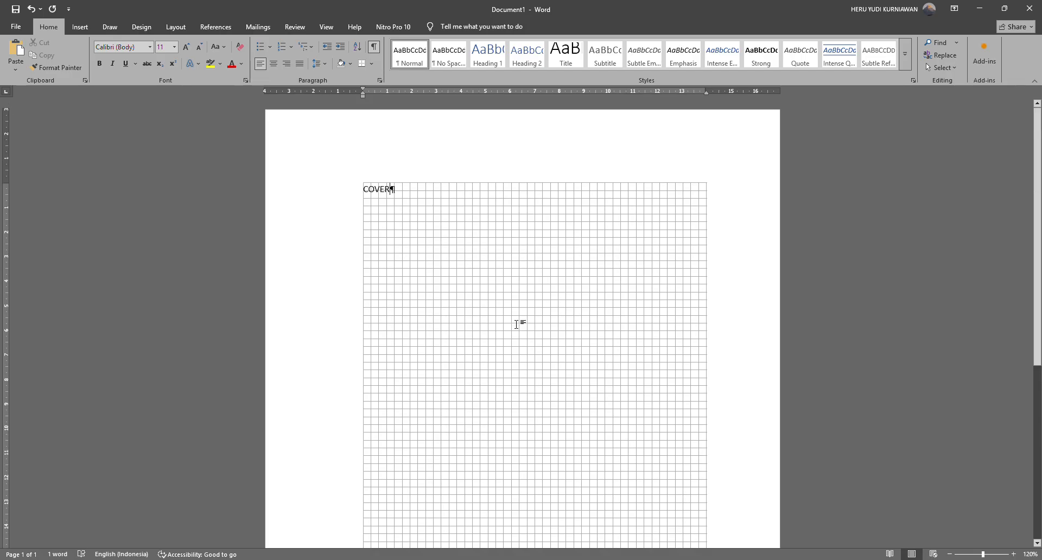
scroll(516, 324, down, 6)
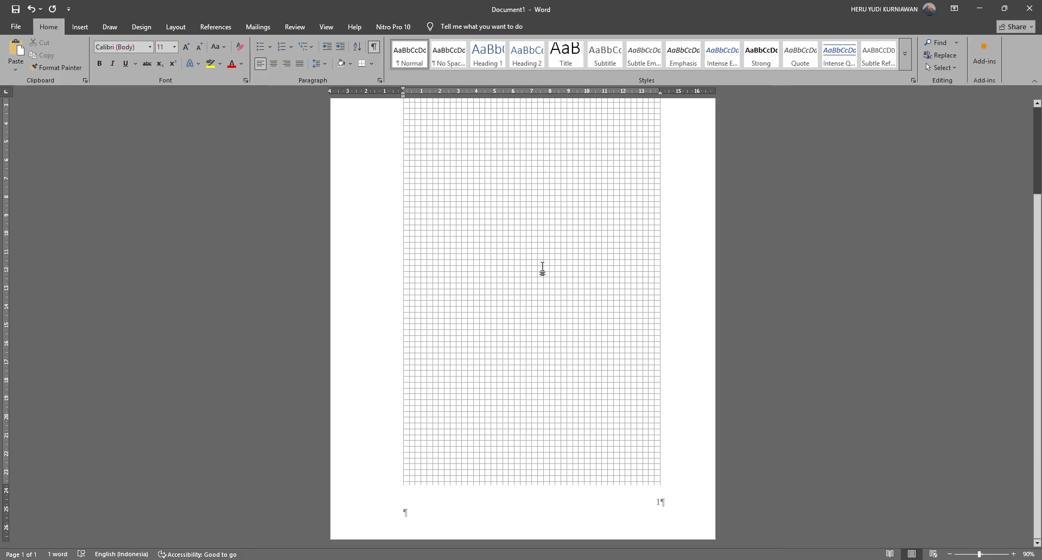
scroll(542, 269, up, 3)
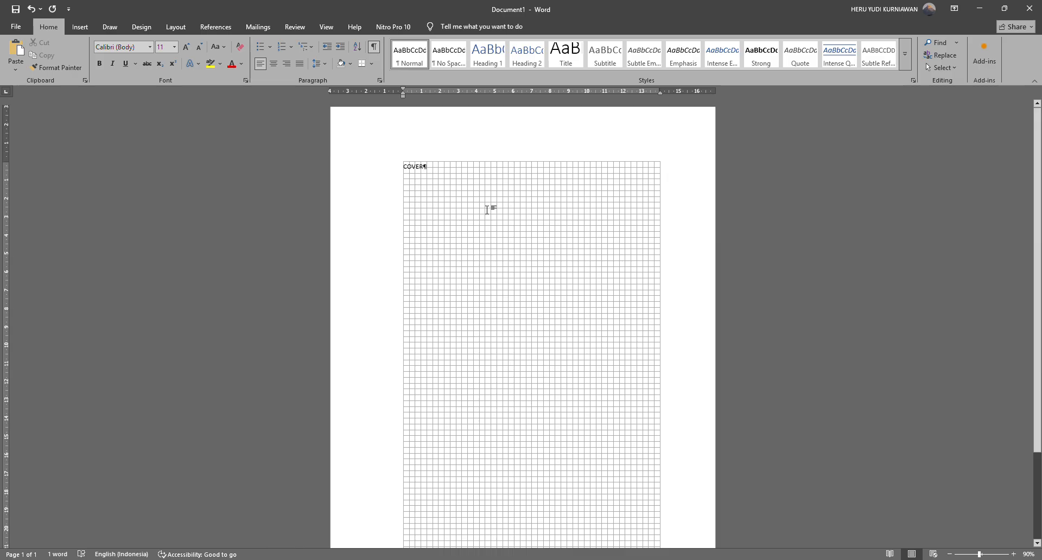
scroll(487, 210, down, 3)
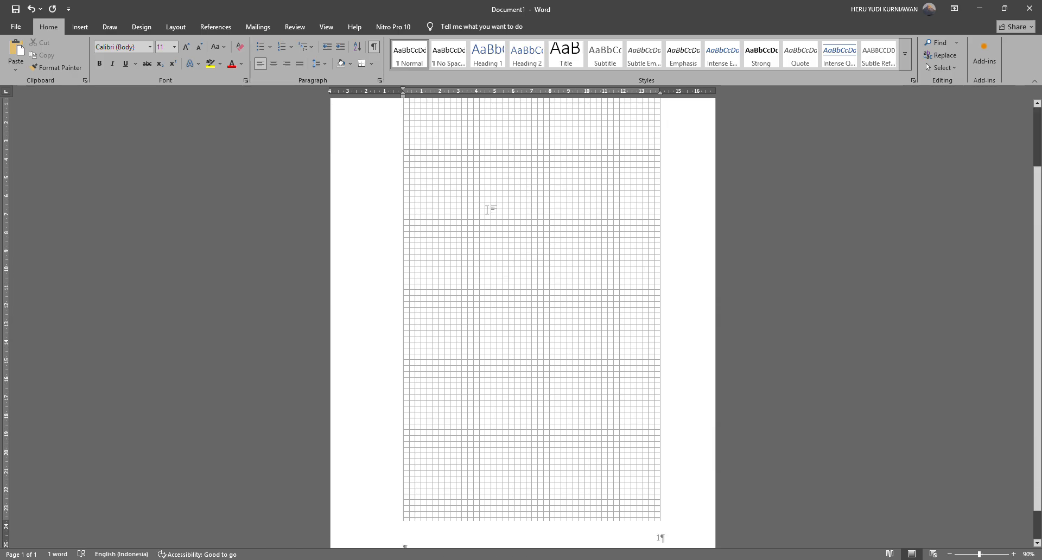
click(950, 555)
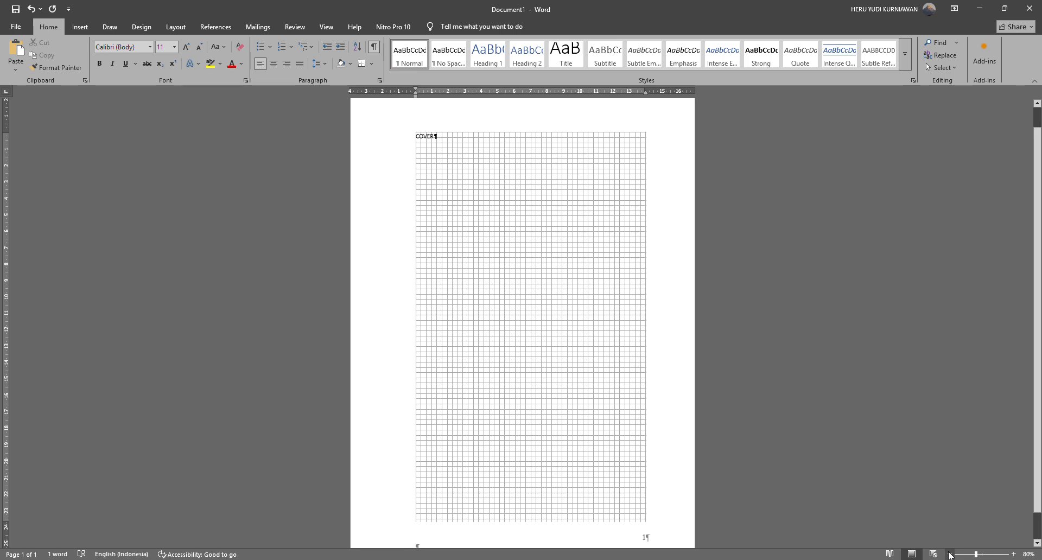
click(950, 554)
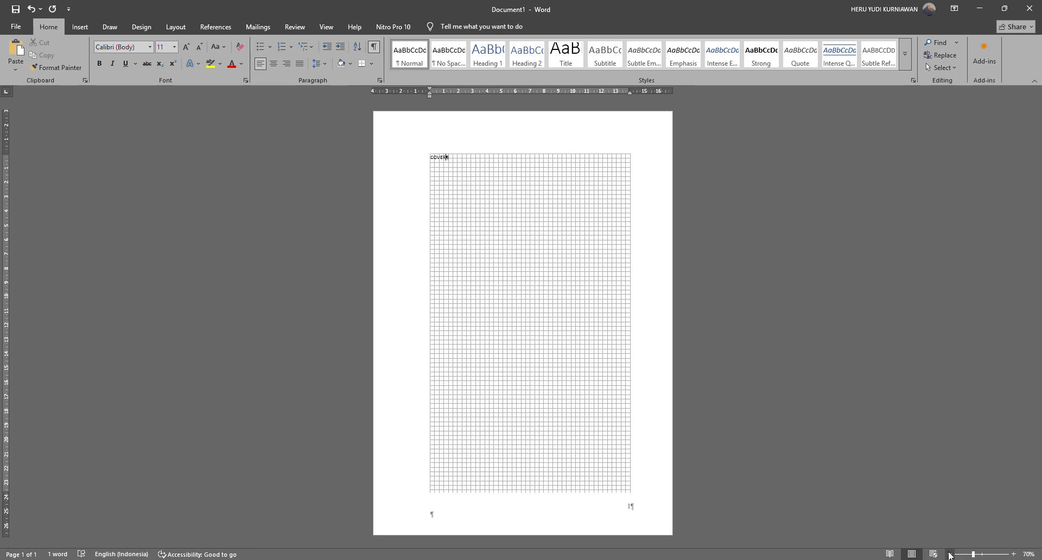
Insert a page break after the COVER text to start a second page.
double_click(623, 514)
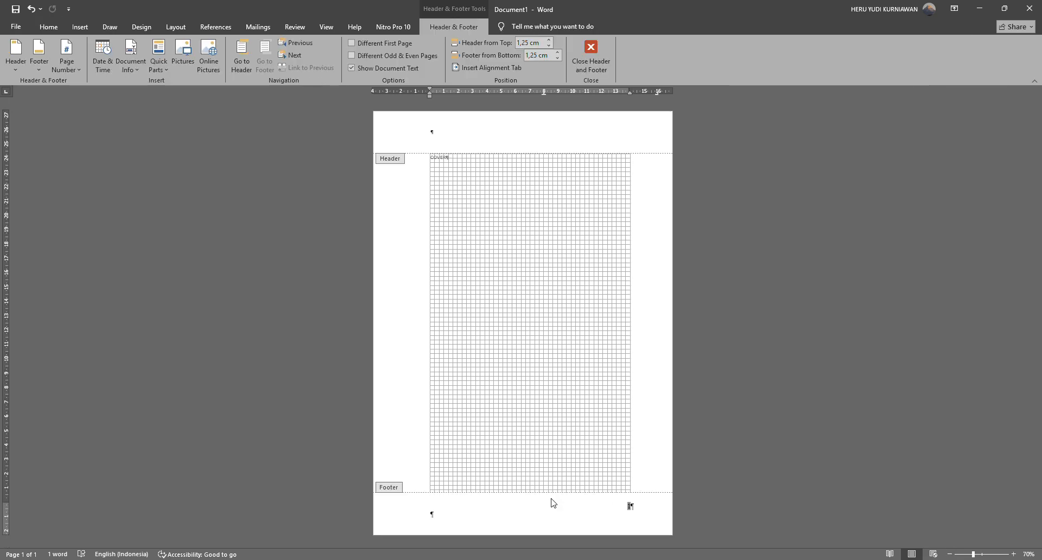
double_click(464, 178)
click(455, 162)
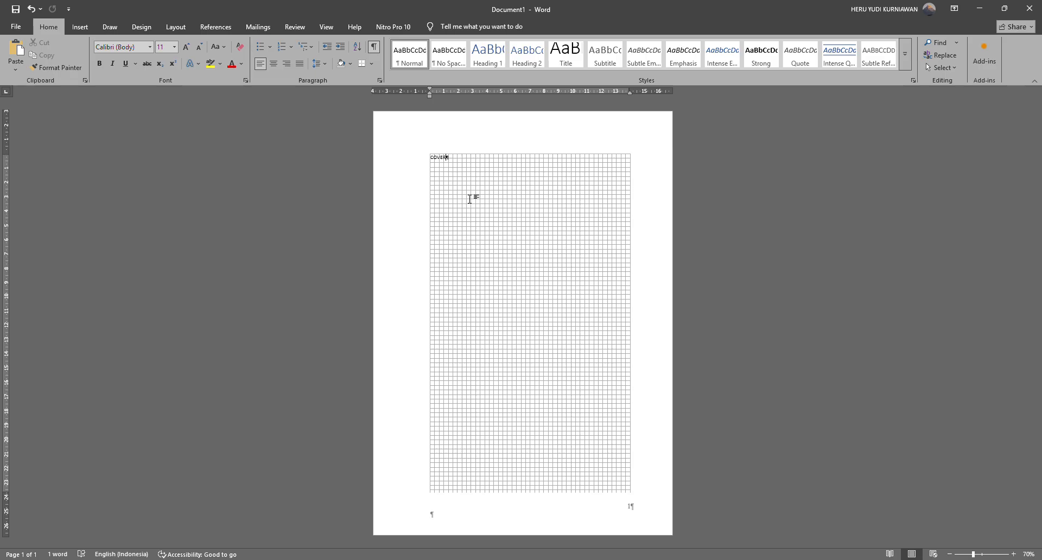
key(ctrl+Return)
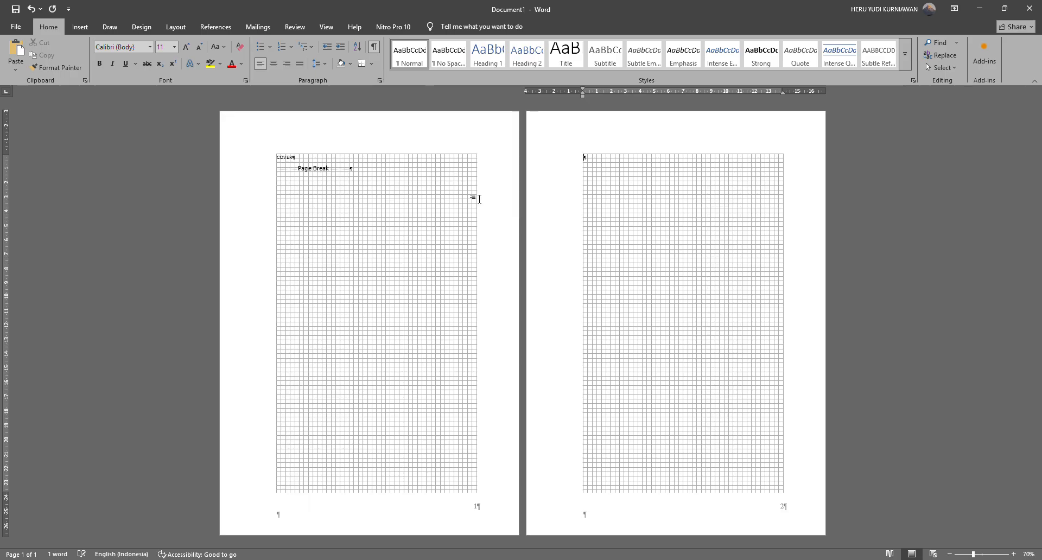
Insert a page break in the body of the second page to add a third page.
double_click(783, 507)
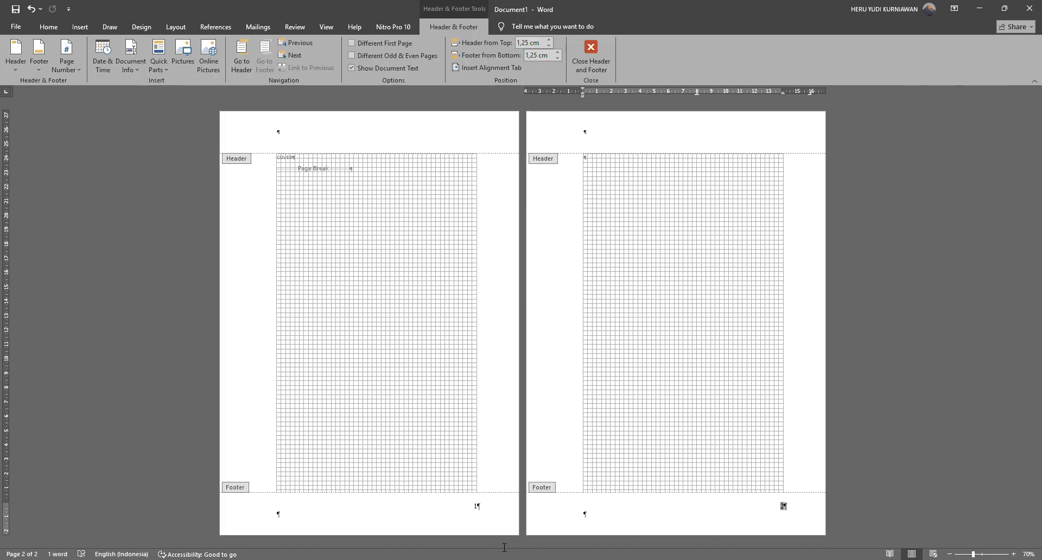
double_click(696, 191)
key(ctrl+Return)
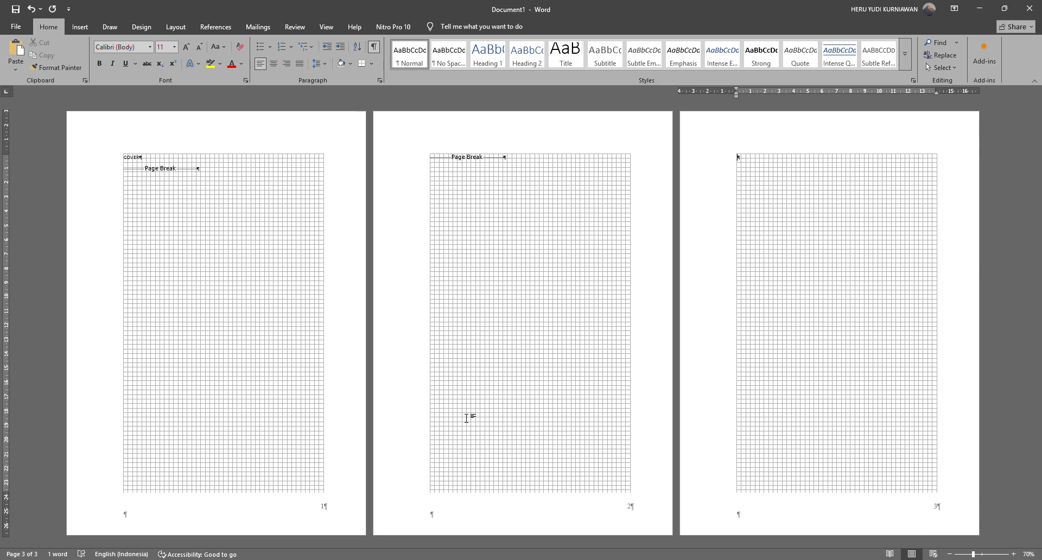
Delete all body text and page breaks and remove the footer page number to get a single blank page.
double_click(324, 506)
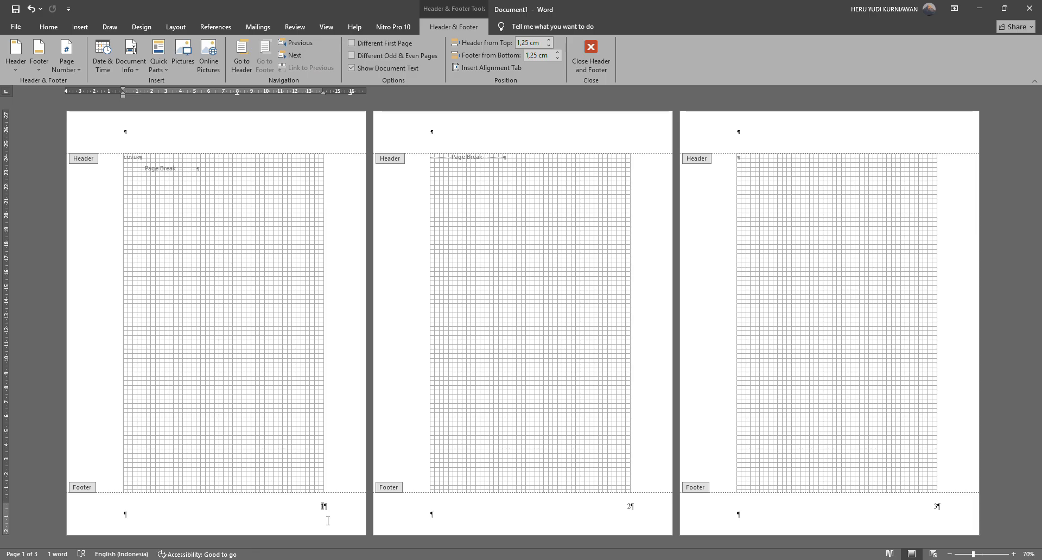
double_click(228, 198)
key(ctrl+a)
key(Delete)
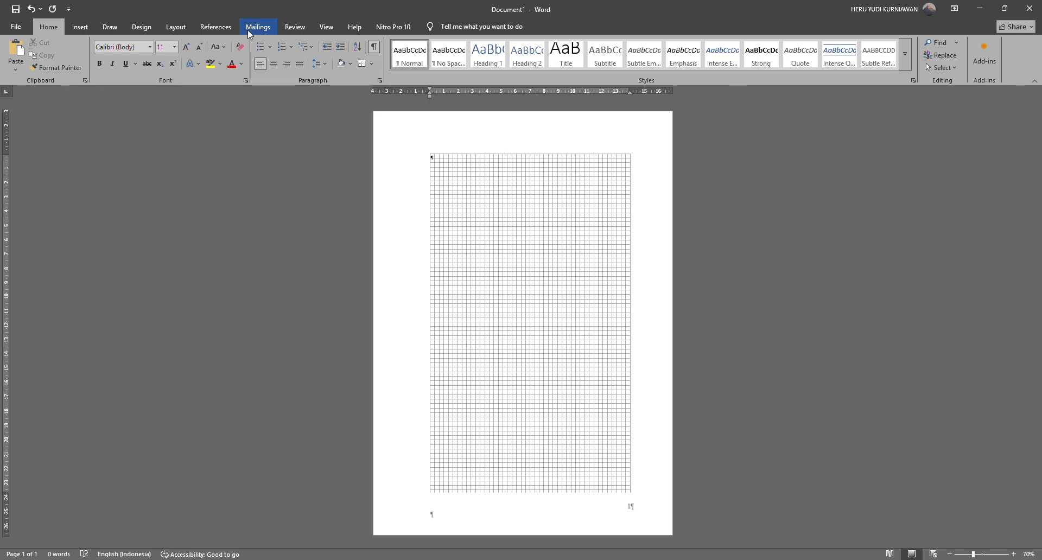
click(82, 28)
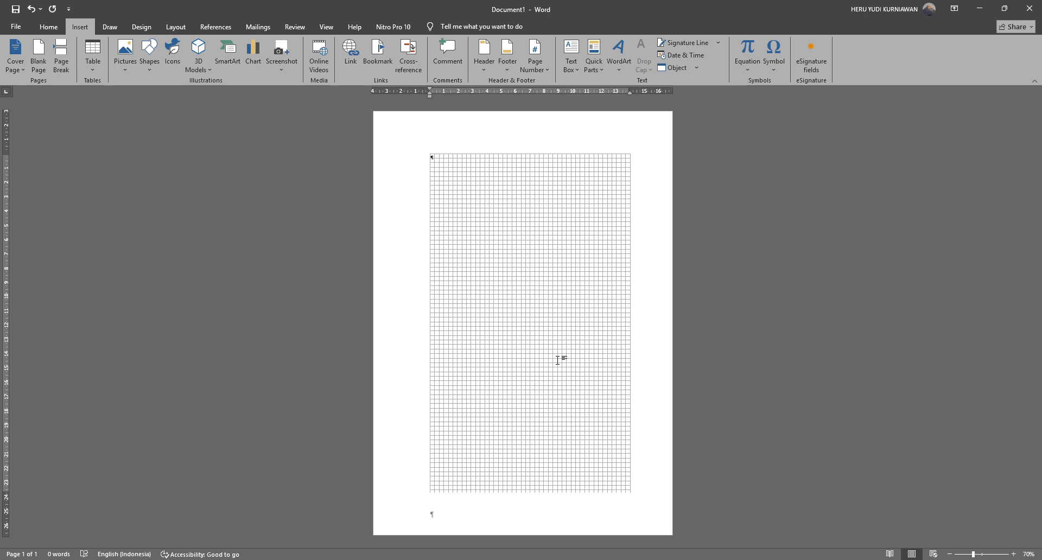
Start a numbered list with the text "Page number" and turn off the page gridlines.
text(1. Page number)
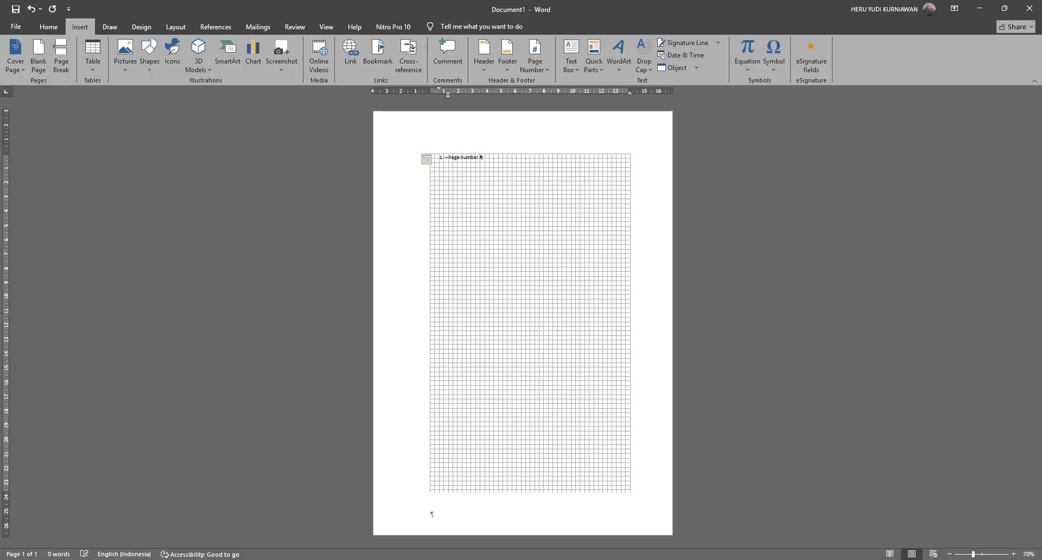
click(325, 27)
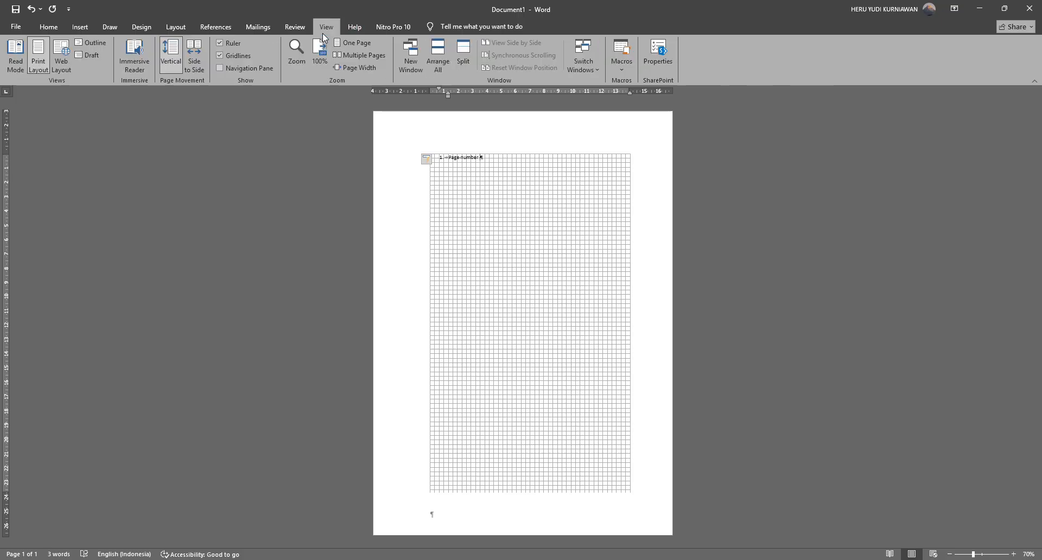
click(238, 55)
Enlarge the list text to 22 pt and hide the formatting marks.
key(ctrl+a)
click(48, 27)
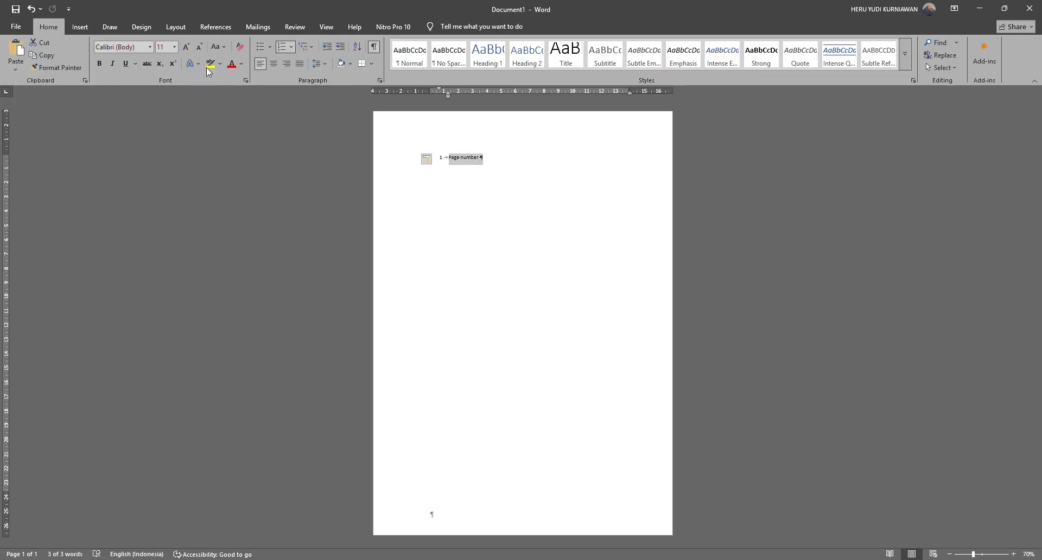
click(187, 47)
click(186, 46)
click(186, 47)
click(186, 46)
click(186, 47)
click(186, 46)
click(537, 166)
click(374, 47)
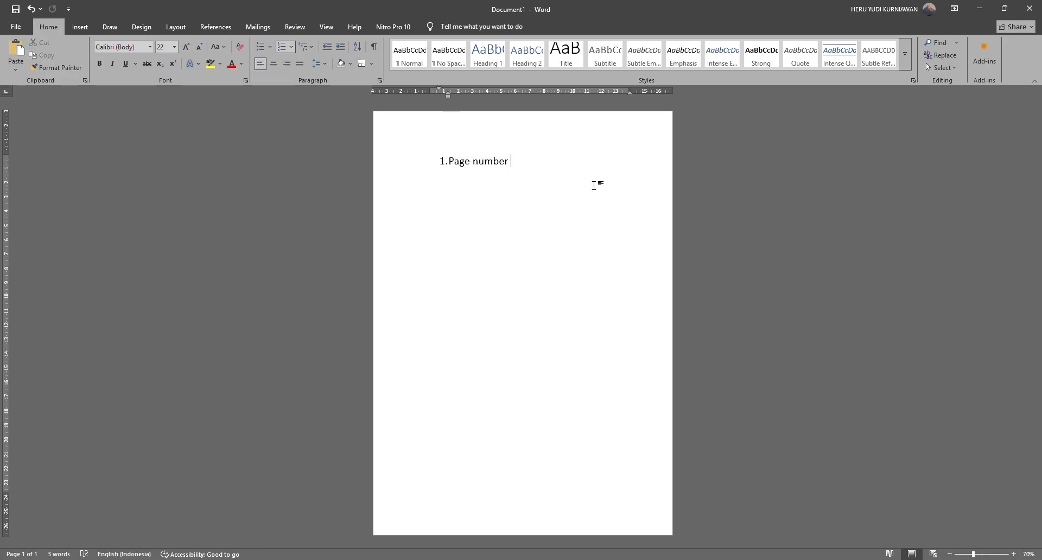
Complete list item 1 with "cover tidak ada (kosong)" and add item 2, "Page Number cover dalam ( dimulai dengan i)".
text(cover tidak ada (kosong))
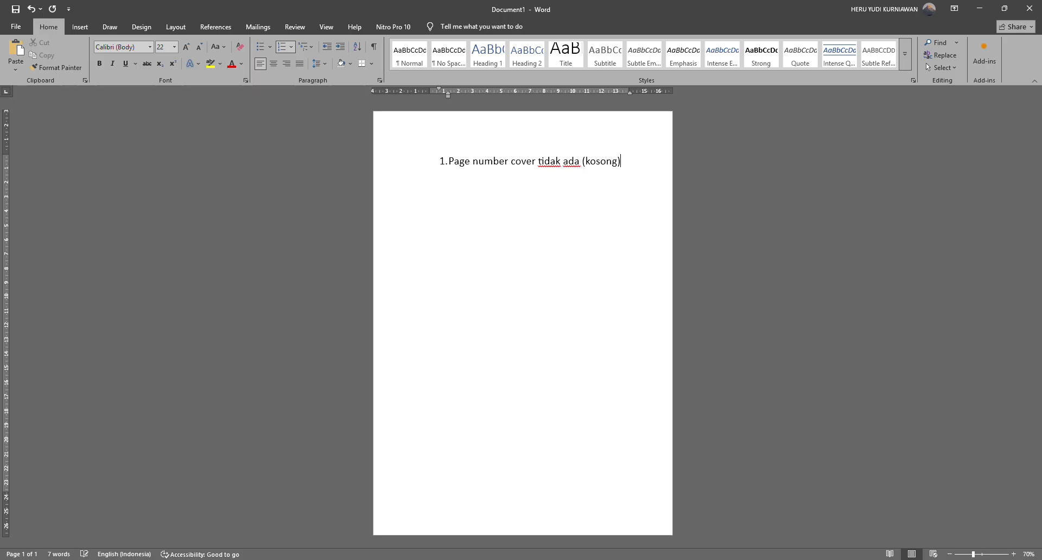
key(Return)
text(Page Number cover)
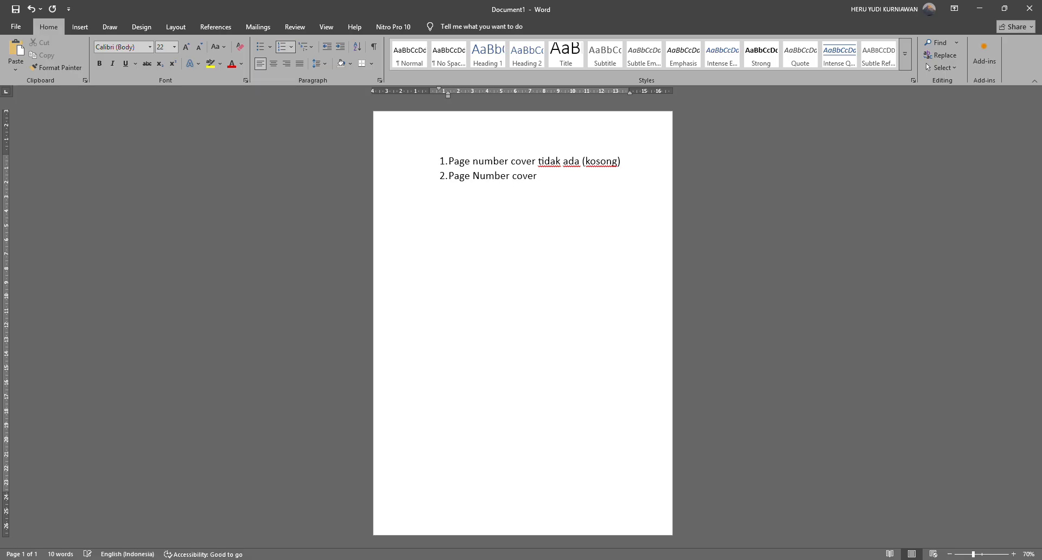
text( dalam ( dimulai dengan i)
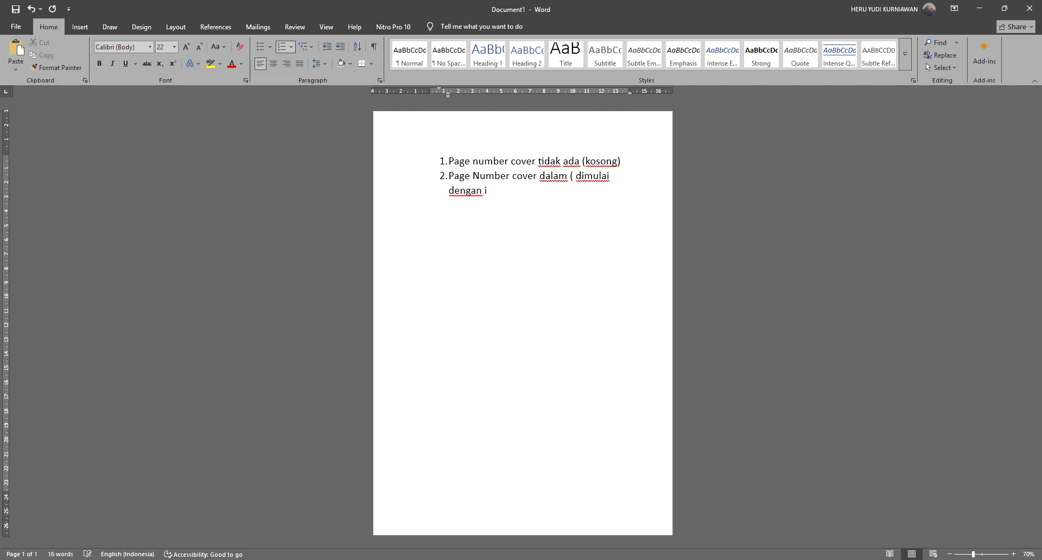
Add the third list item, "Page Number isi (BAB 1 Pendahuluan, dimulai dengan angka 1)".
key(Return)
text(Page nu)
key(BackSpace)
key(BackSpace)
text(Number isi )
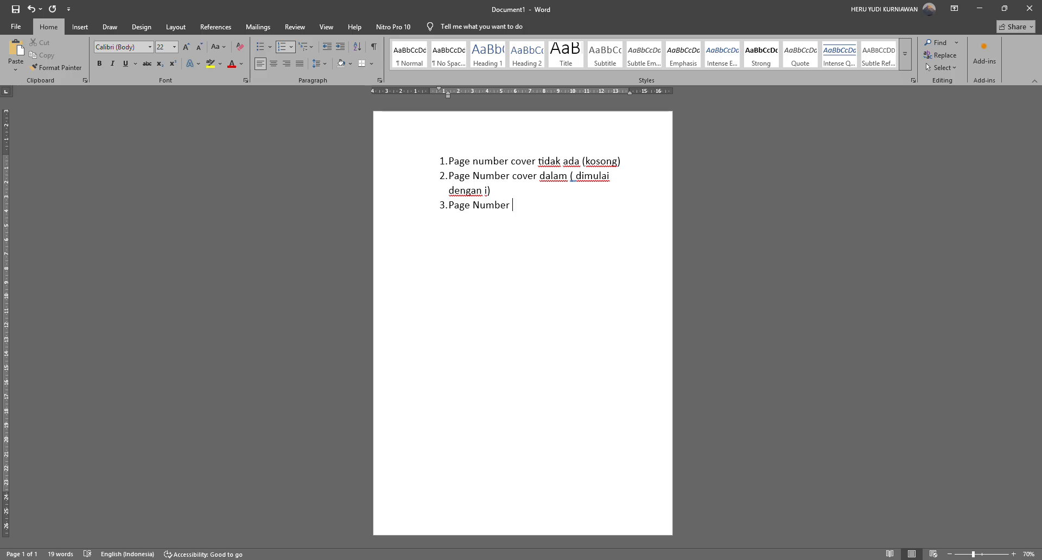
text((BAB 1 Pendahuluan, du)
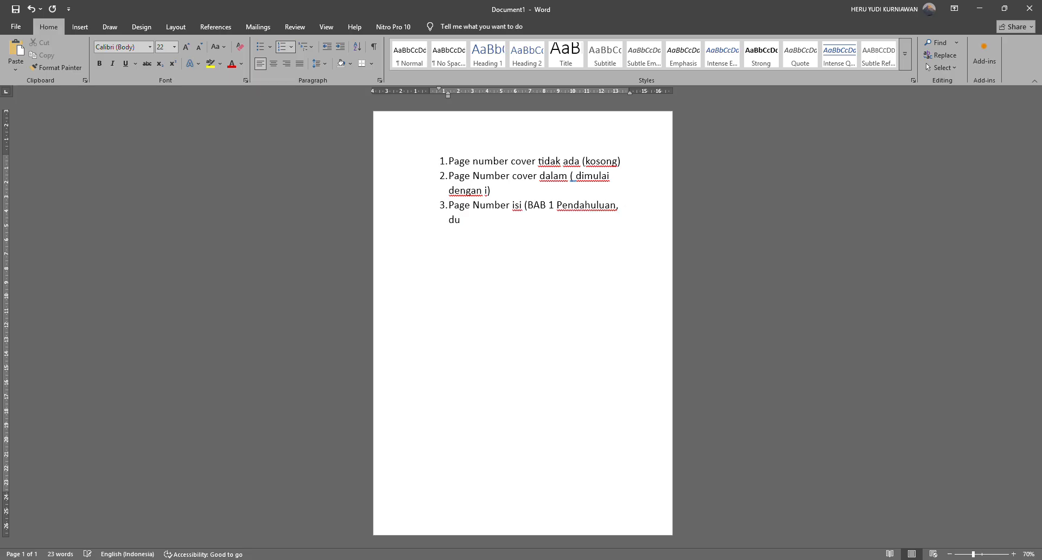
key(BackSpace)
text(imulai dengan angka 1)
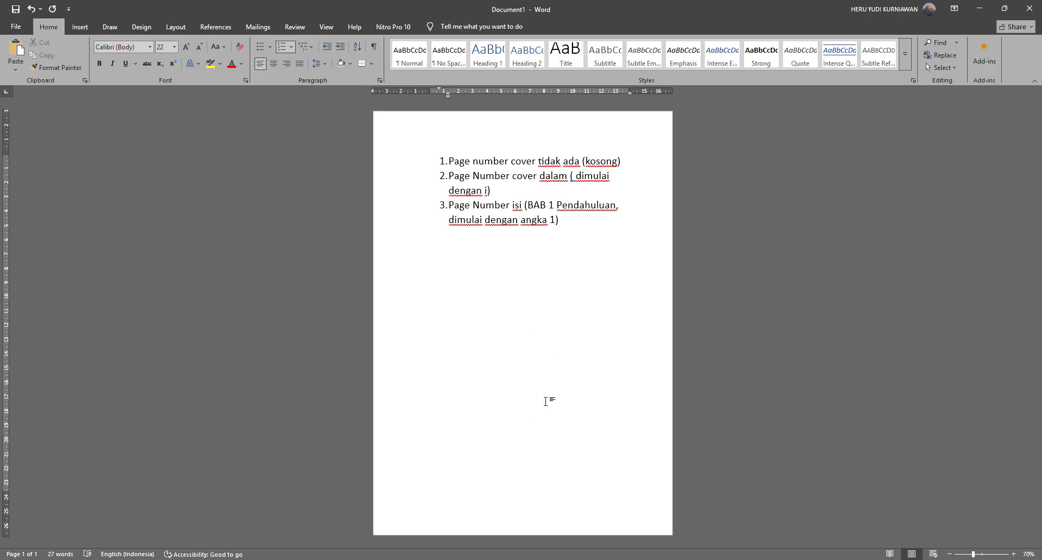
Delete the whole numbered list and show the formatting marks.
key(ctrl+a)
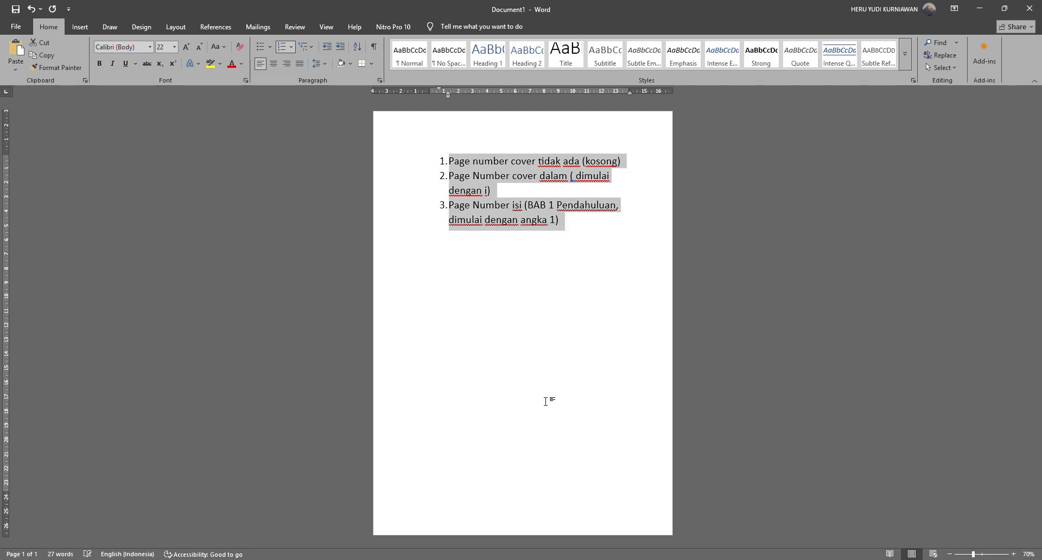
key(Delete)
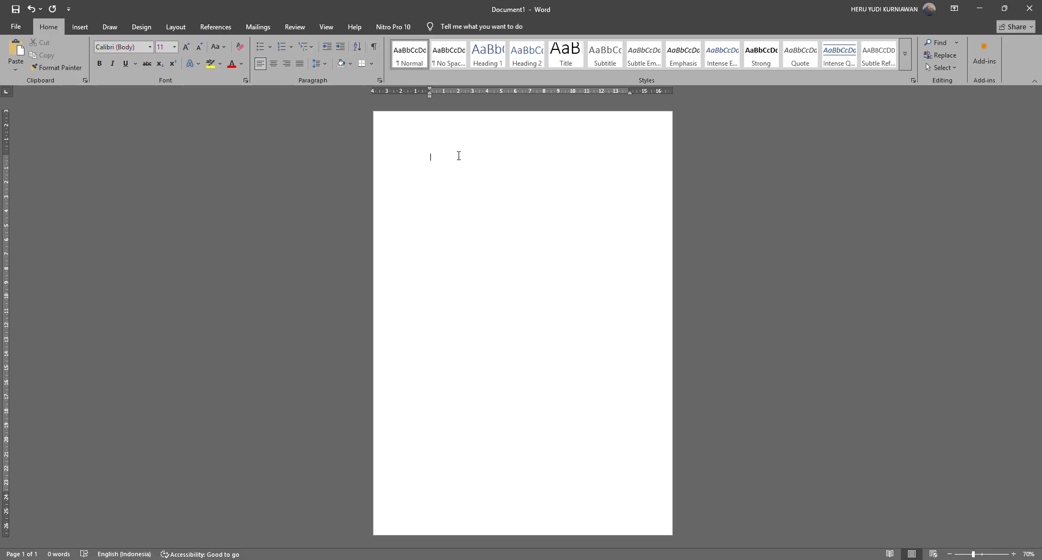
click(377, 49)
click(997, 553)
click(996, 554)
scroll(543, 239, up, 1)
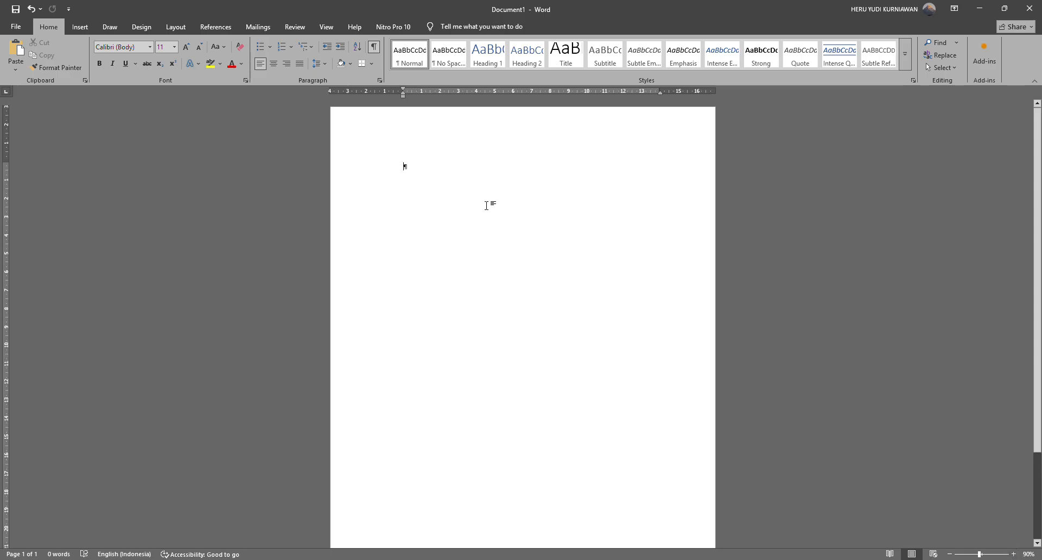
Insert a page break on the blank page and delete it again.
key(ctrl+Return)
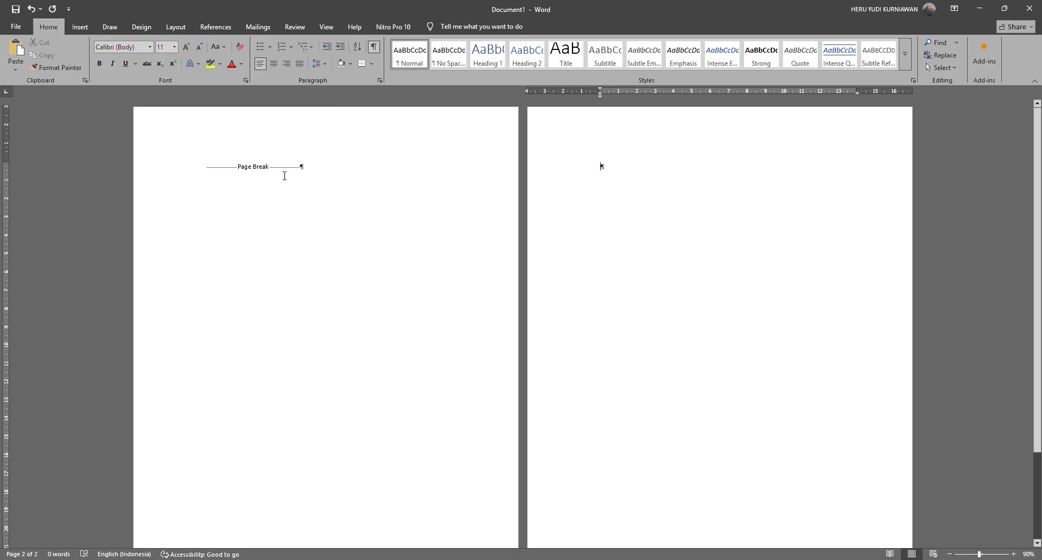
click(316, 172)
click(625, 177)
key(shift+Left)
key(Delete)
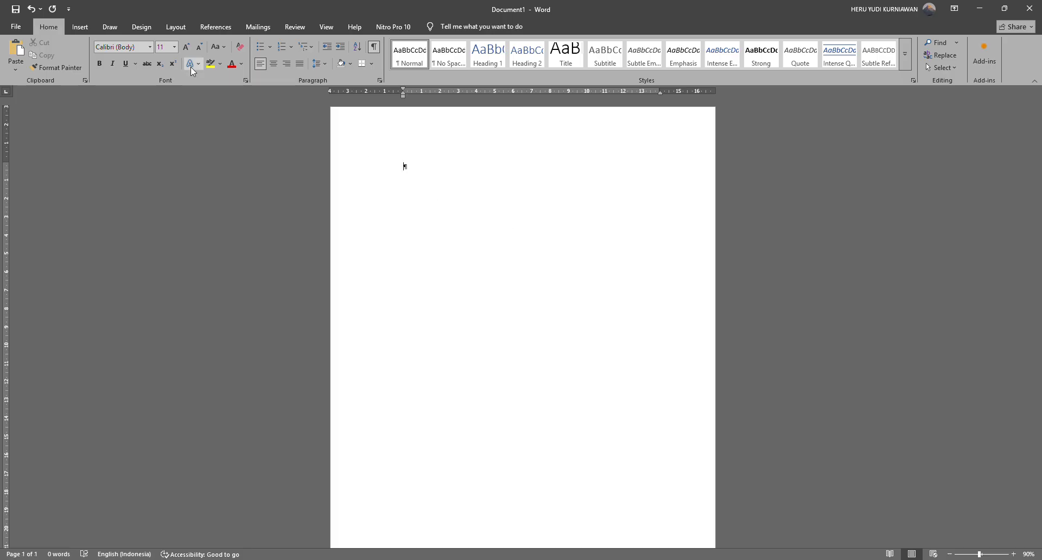
Open the header and footer for editing, examine both areas of the page and return to the body.
scroll(255, 95, down, 3)
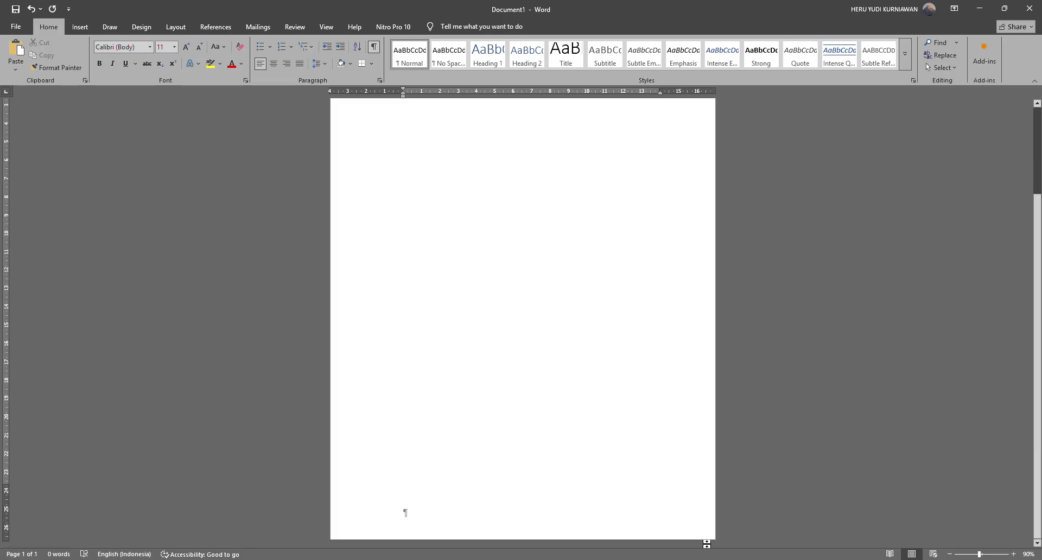
double_click(617, 521)
scroll(617, 520, up, 3)
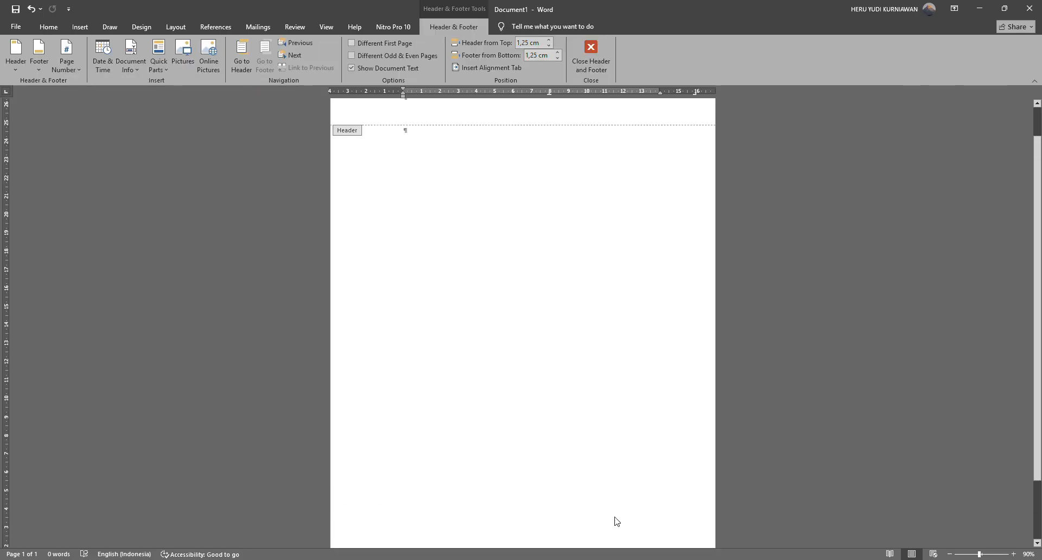
scroll(590, 379, down, 3)
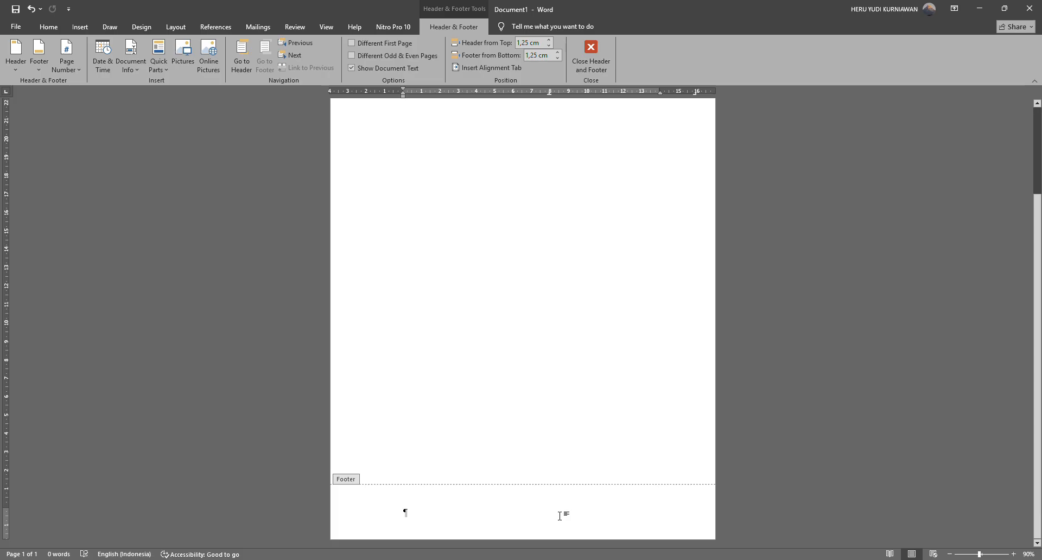
scroll(499, 279, up, 3)
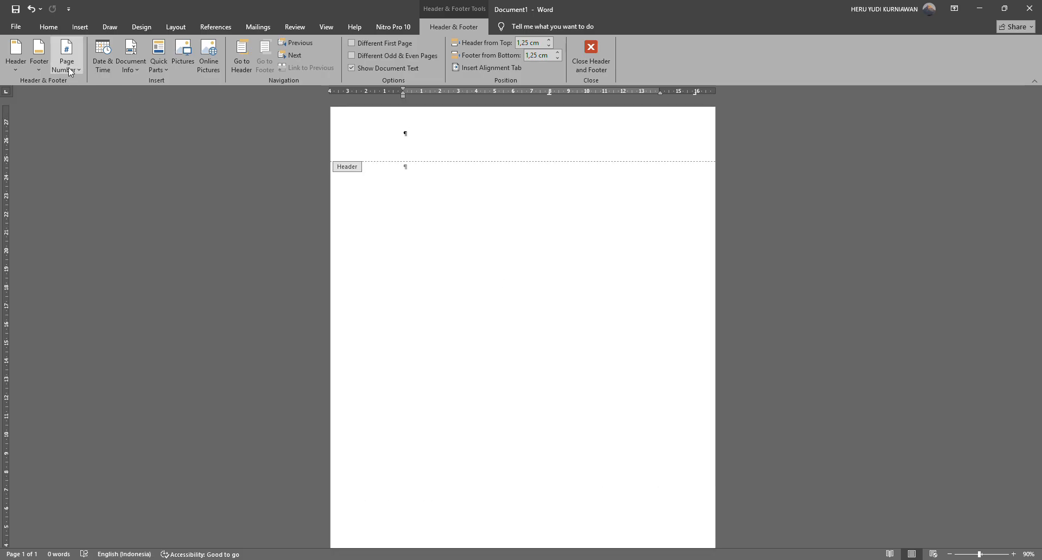
click(177, 28)
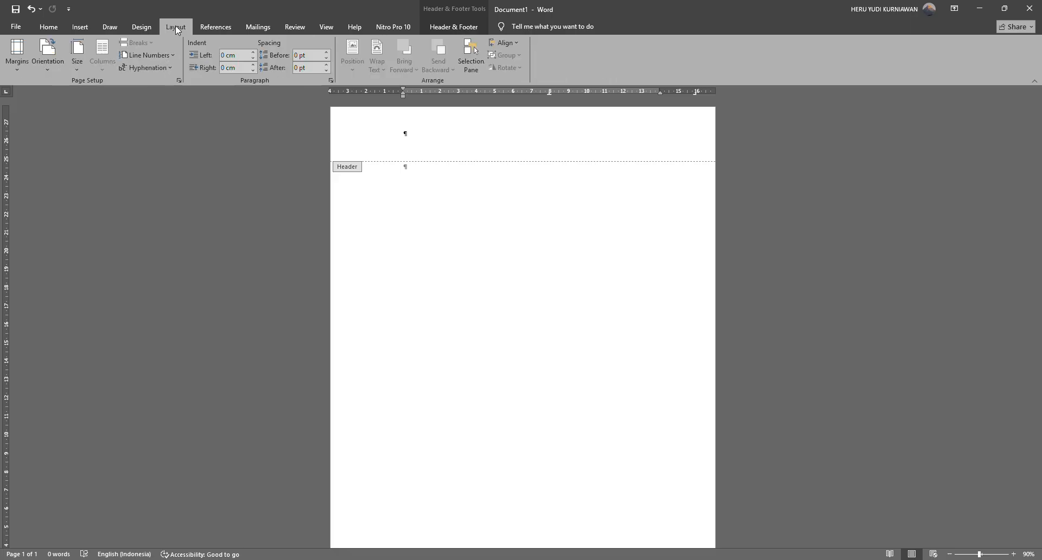
double_click(497, 304)
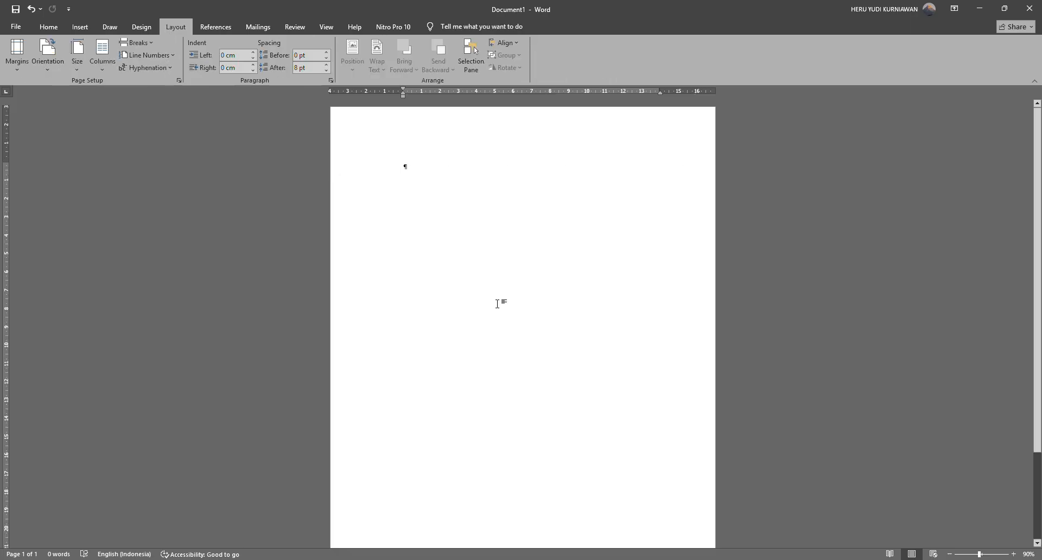
Insert two Next Page section breaks to split the blank document into three one-page sections.
double_click(432, 314)
key(ctrl+z)
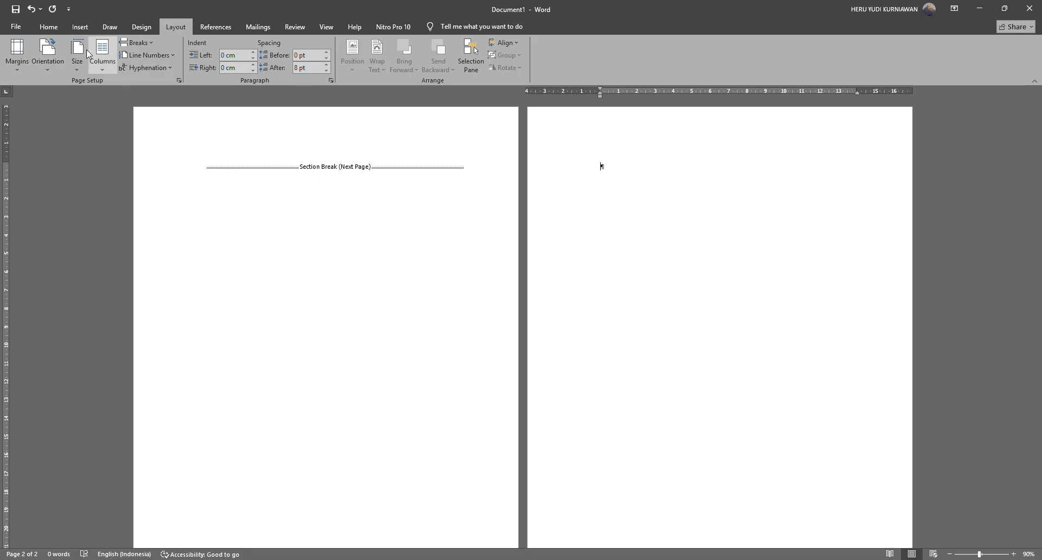
click(164, 167)
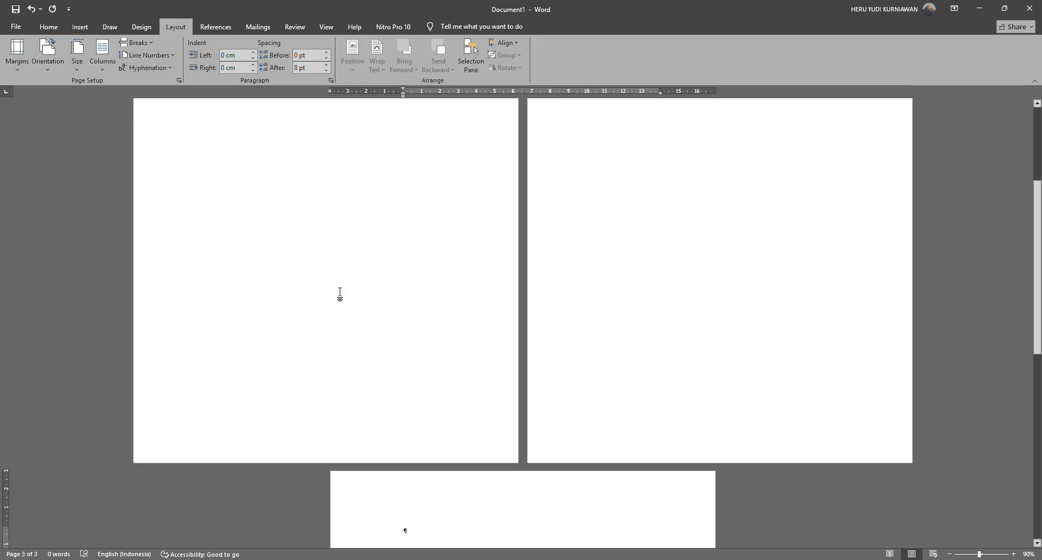
scroll(339, 295, up, 6)
scroll(340, 295, down, 8)
scroll(340, 295, up, 8)
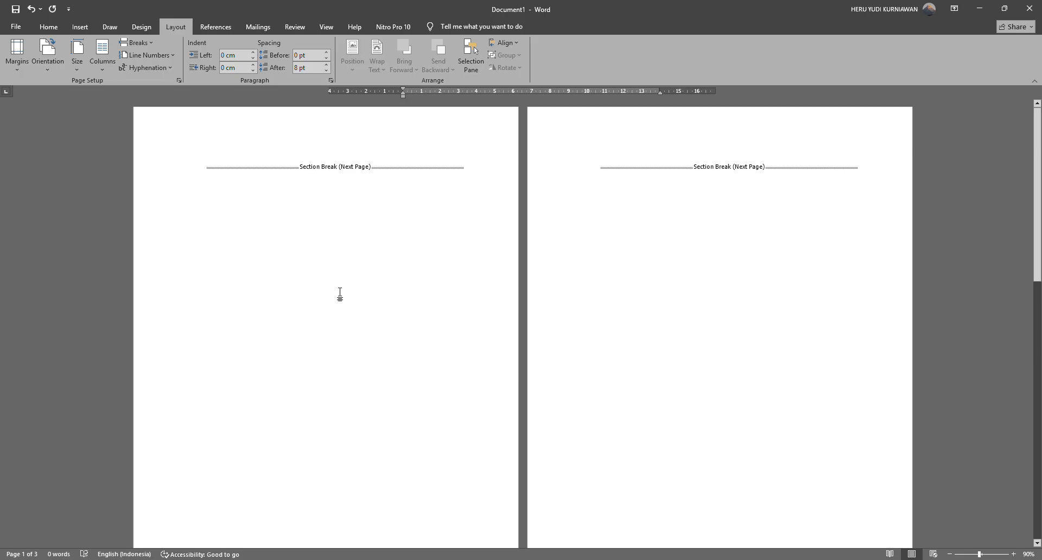
Enter CONTOH HEADER in the Section 1 header and check the headers of the following sections.
double_click(213, 134)
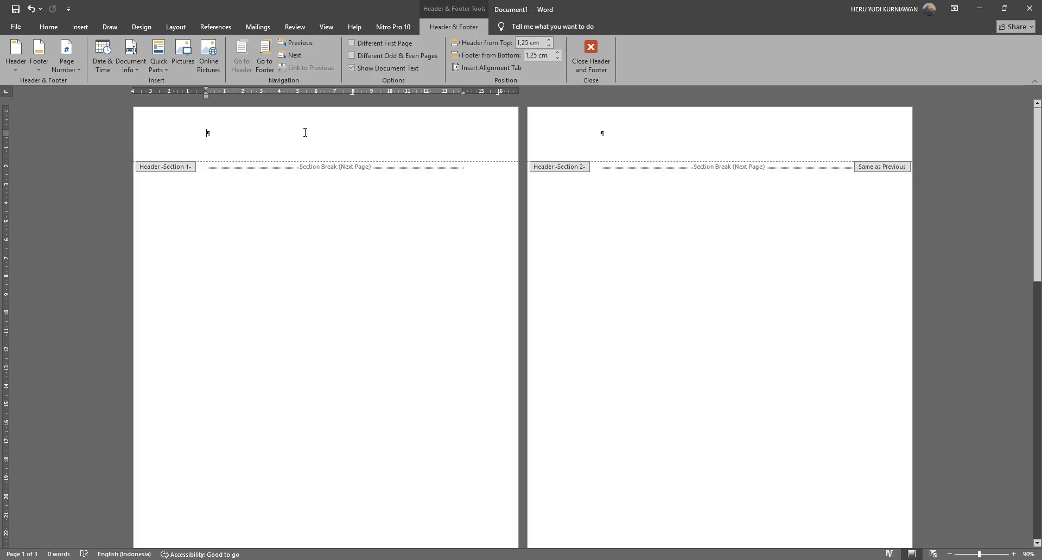
text(CONTOH )
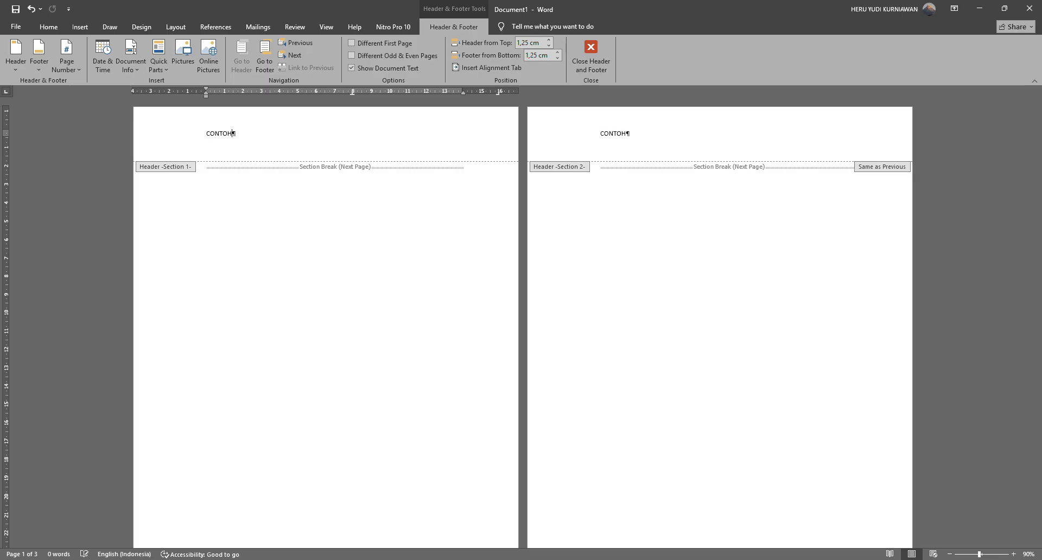
text(HEADER)
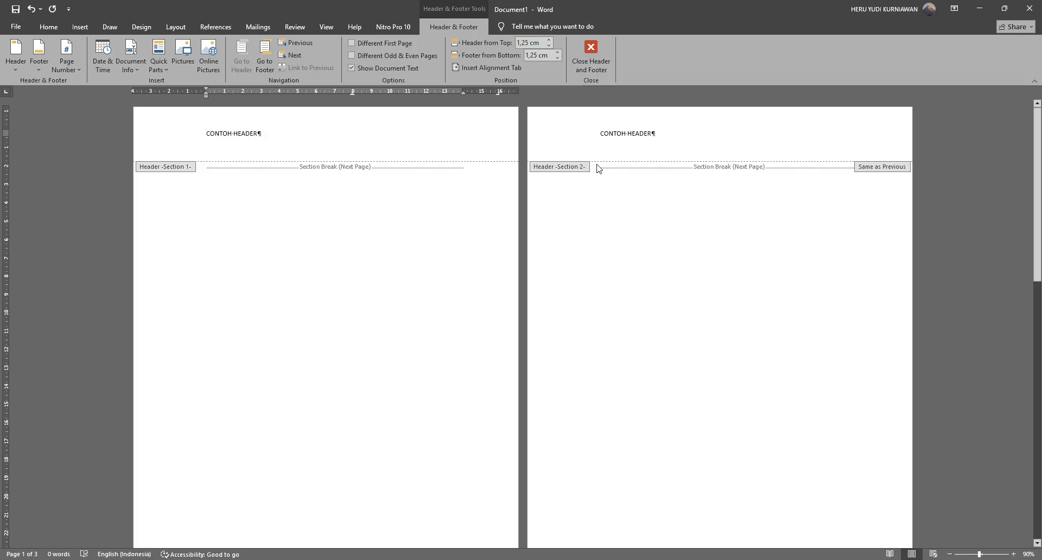
scroll(629, 146, down, 5)
scroll(489, 432, up, 5)
scroll(880, 179, down, 5)
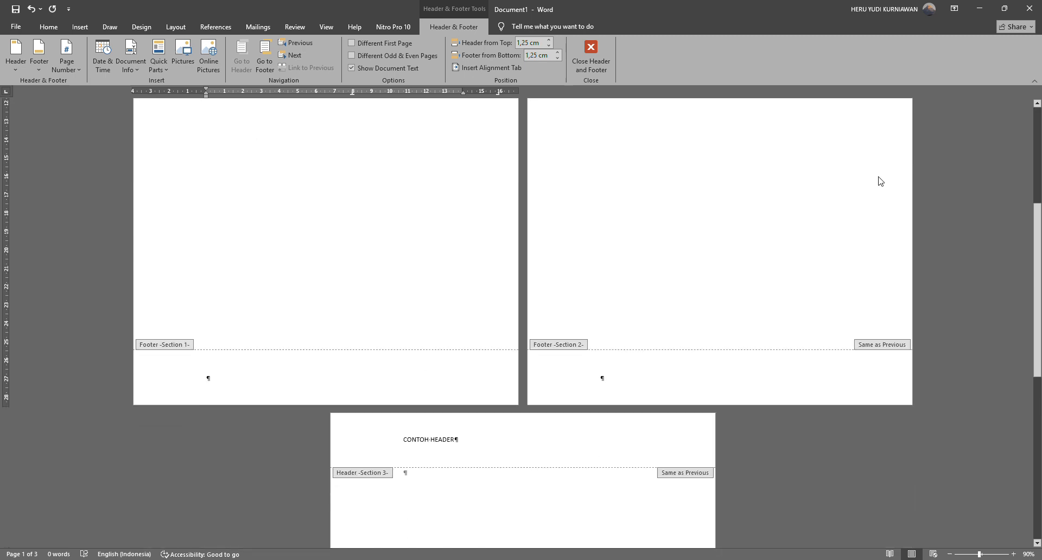
scroll(682, 472, up, 5)
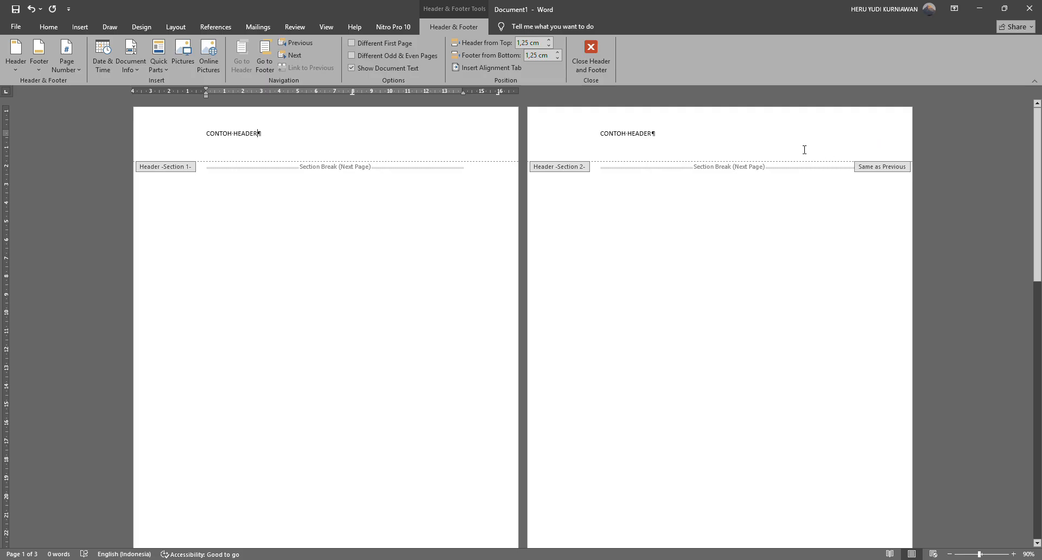
Unlink the Section 2 header from the previous section and add a tab after CONTOH HEADER.
click(867, 152)
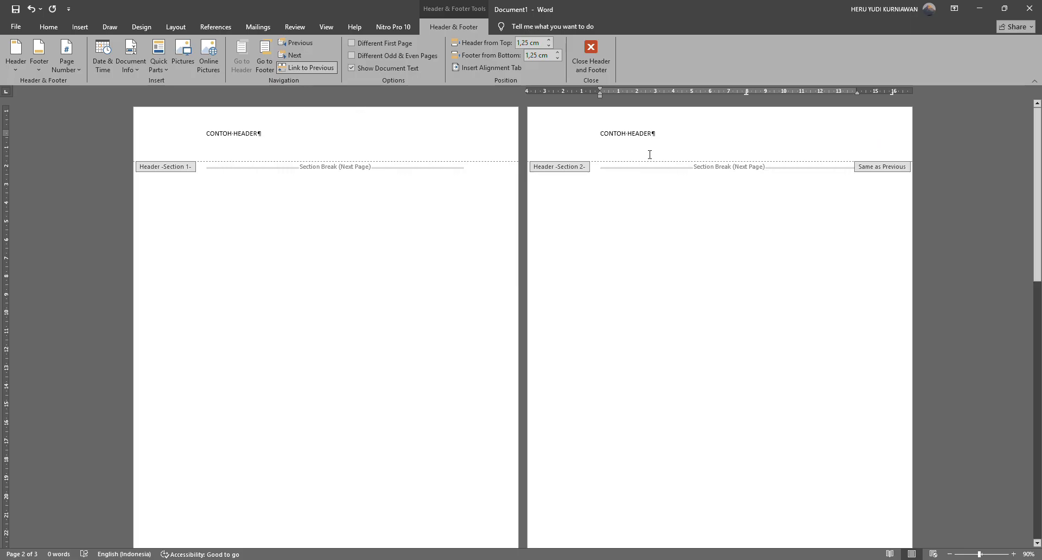
triple_click(625, 138)
click(306, 68)
double_click(688, 141)
scroll(688, 142, down, 10)
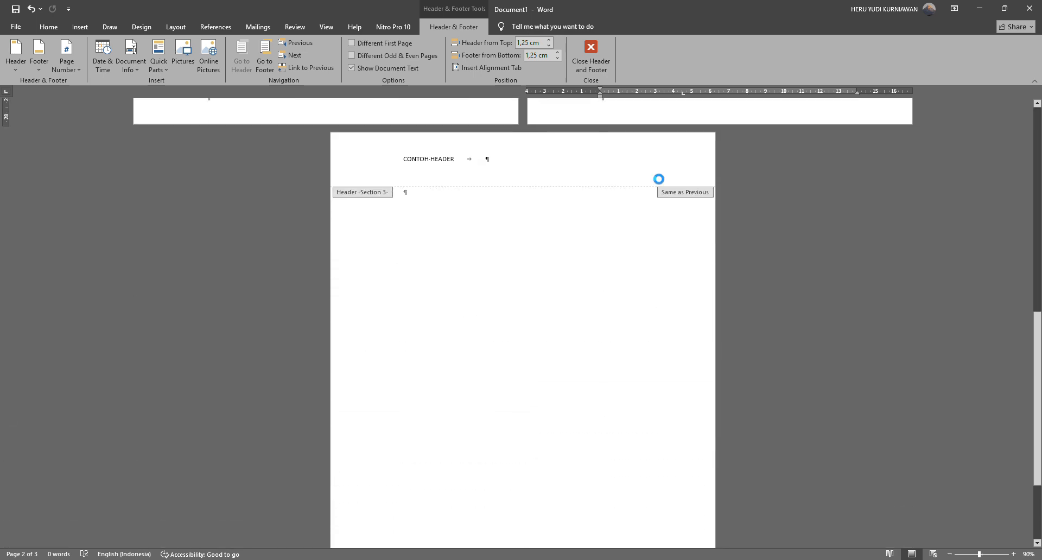
scroll(624, 233, up, 10)
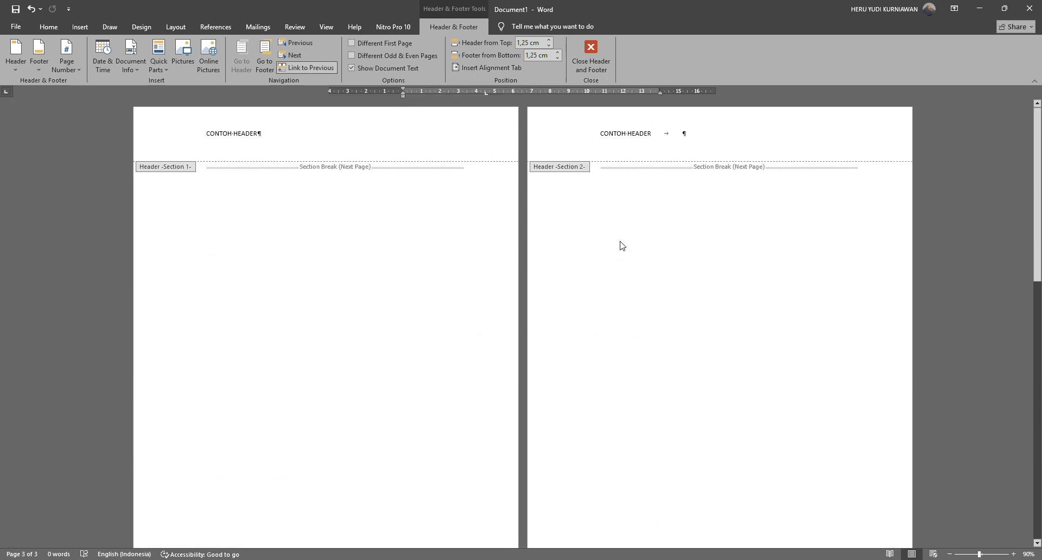
Add 1 after CONTOH HEADER in the Section 1 header and try deleting the Section 2 header text.
click(329, 140)
text(1)
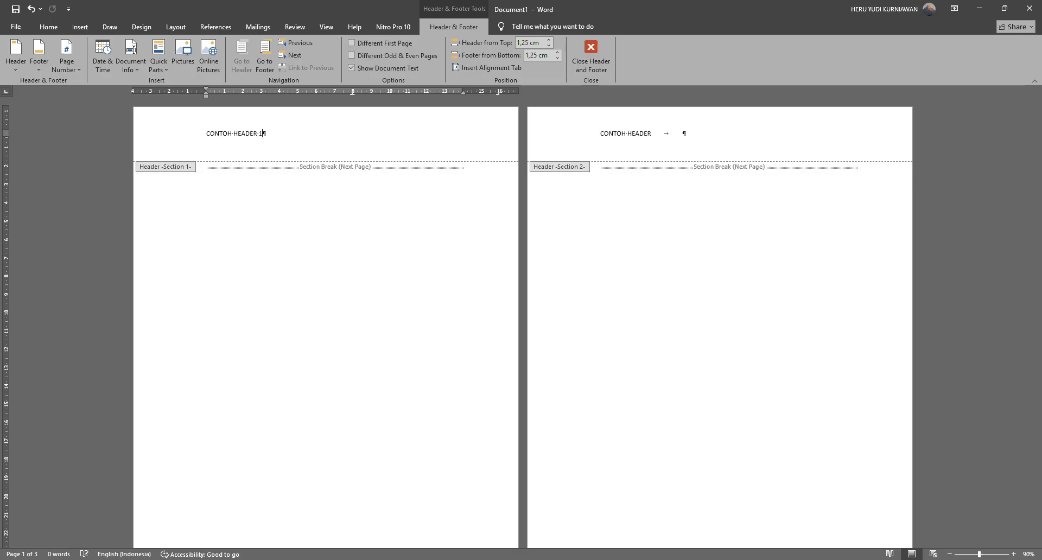
click(663, 143)
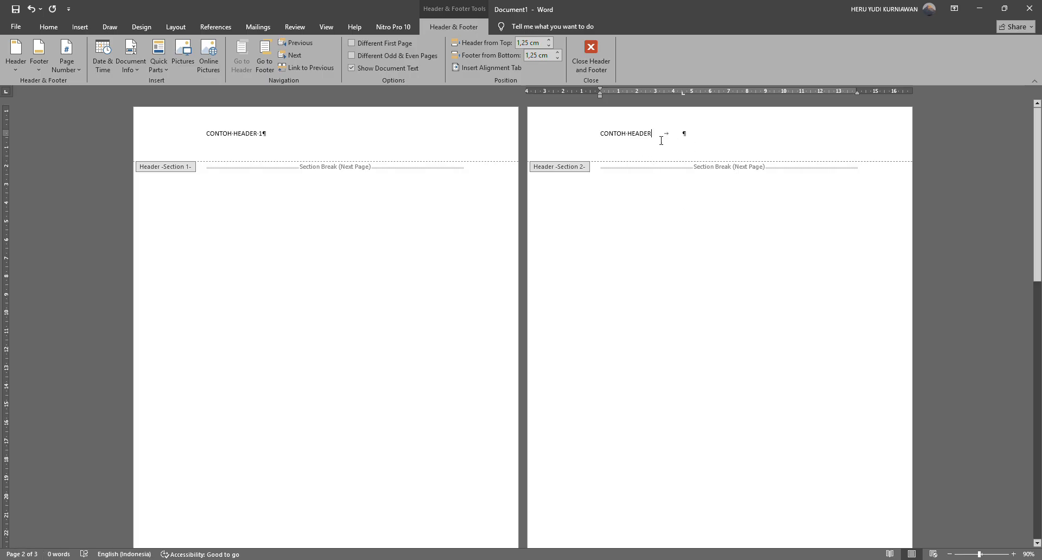
drag(601, 140, 659, 140)
key(Delete)
key(ctrl+z)
Clear all text from the Section 1 header.
click(259, 134)
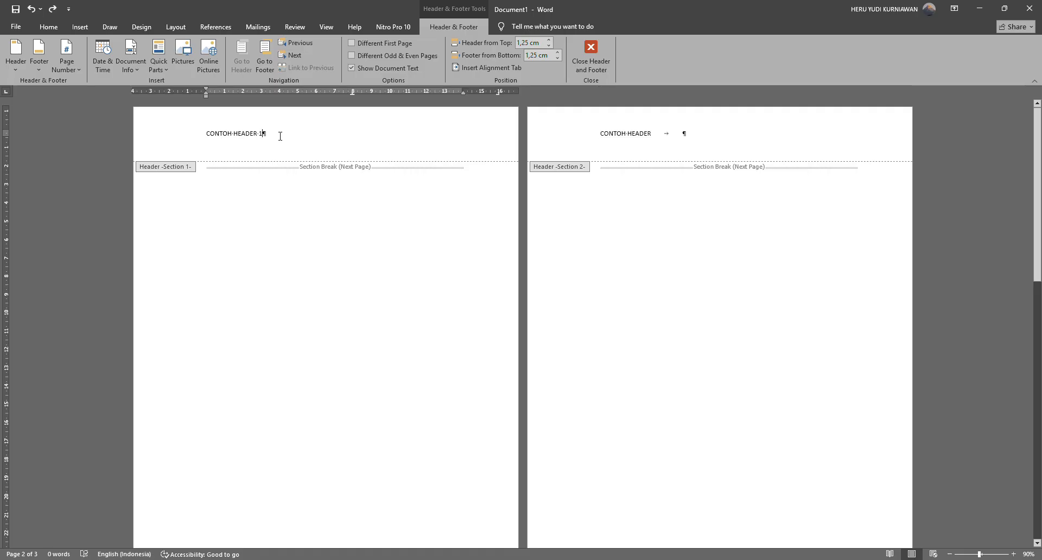
key(BackSpace)
key(ctrl+BackSpace)
key(ctrl+BackSpace)
Compare the Section 2 and Section 3 headers and check which one is still linked to the previous section.
click(631, 152)
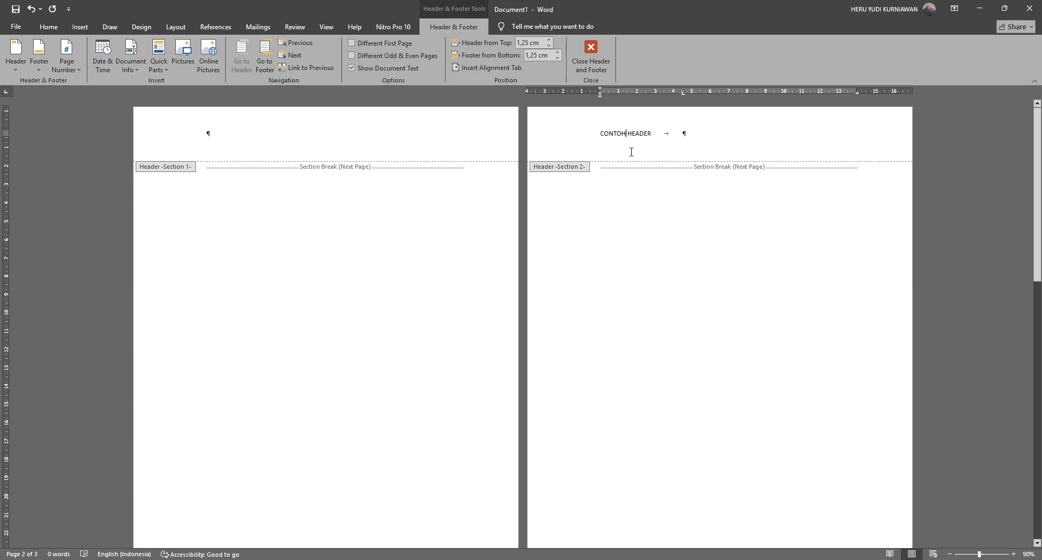
click(623, 142)
scroll(654, 150, down, 10)
scroll(651, 149, down, 3)
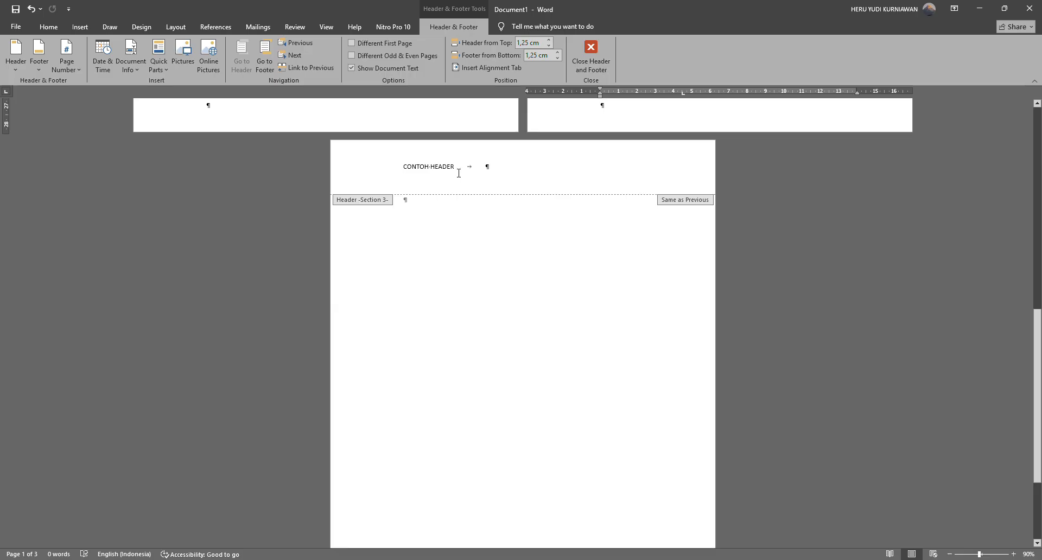
click(456, 173)
scroll(455, 171, up, 8)
scroll(455, 172, up, 5)
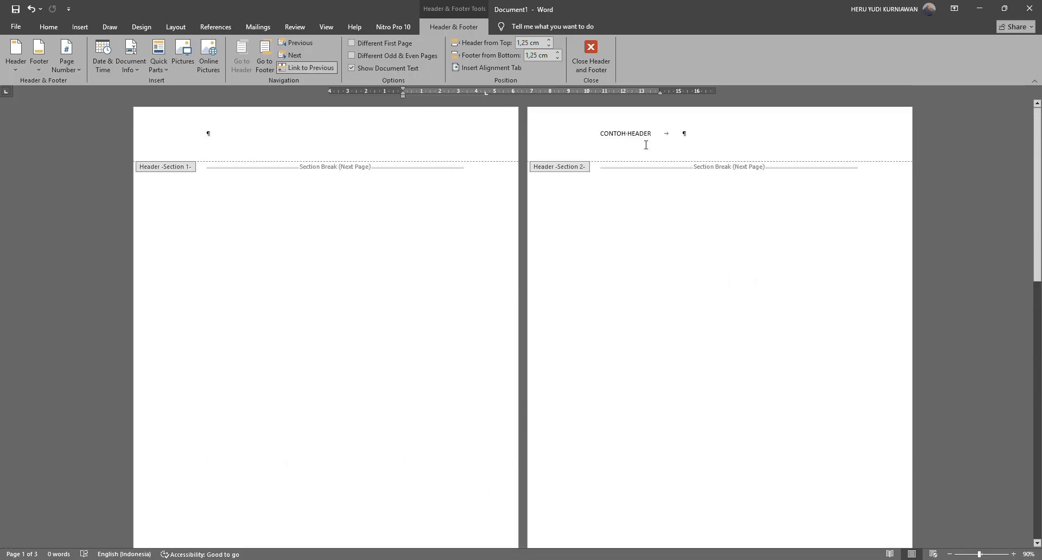
scroll(637, 221, down, 7)
scroll(637, 220, up, 2)
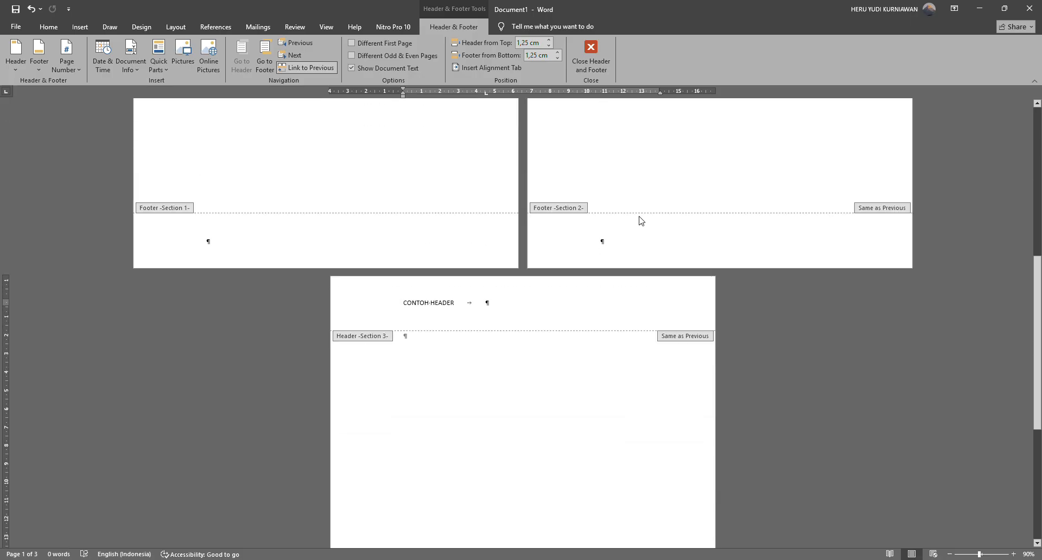
Extend the Section 3 header text to CONTOH HEADER PAGE 3 and check the Section 2 header.
key(ctrl+z)
text(PAGE2)
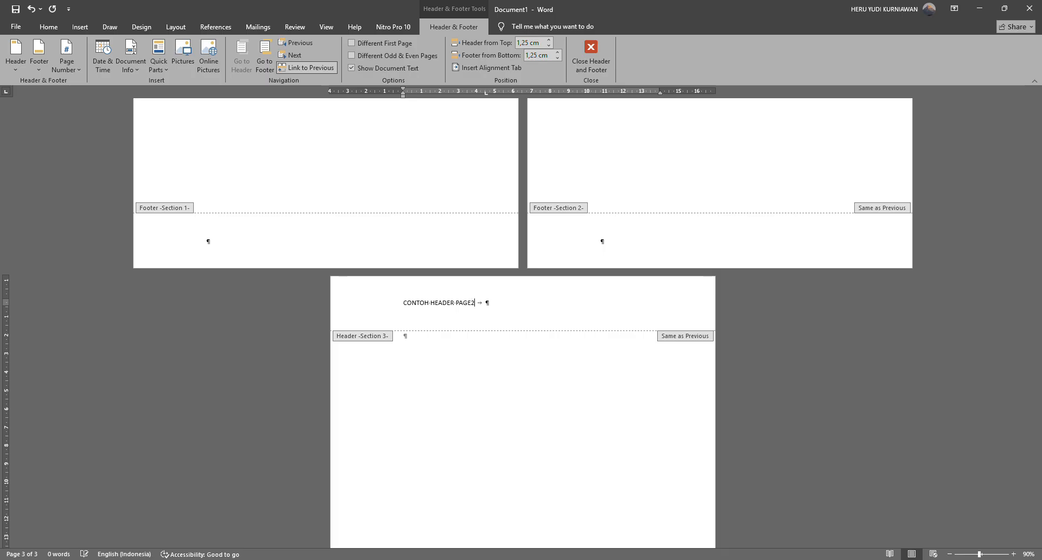
key(BackSpace)
text( 3)
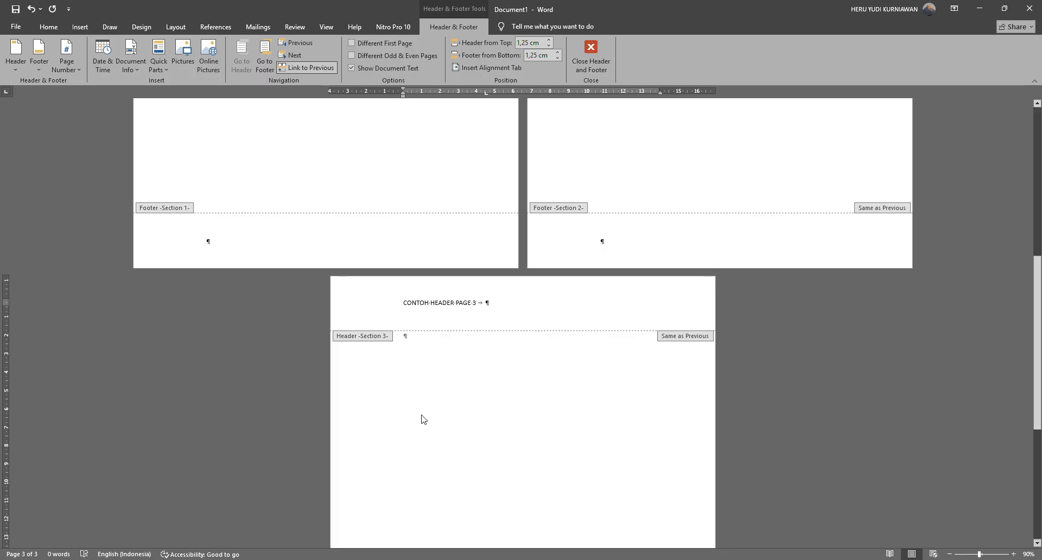
scroll(421, 421, up, 5)
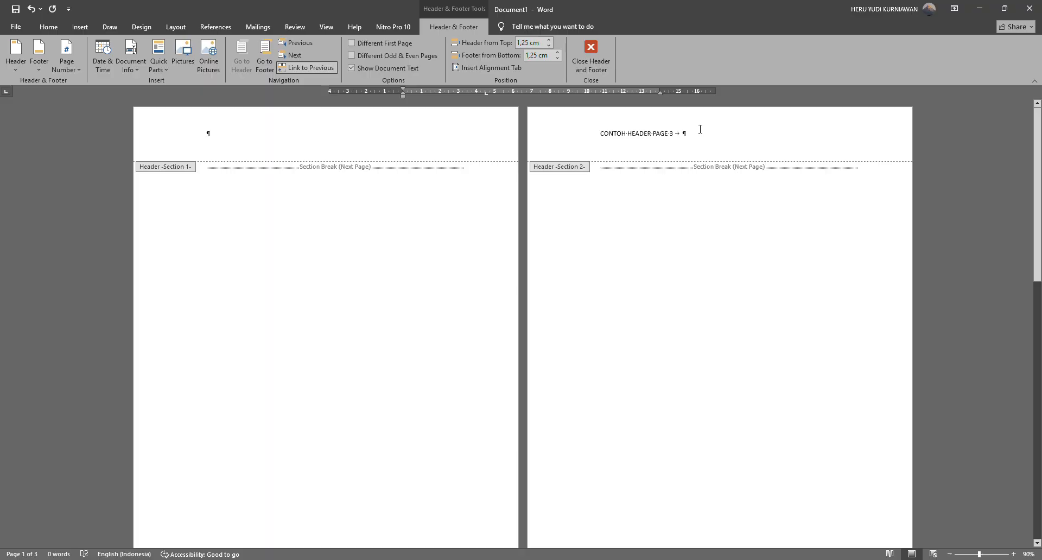
Make the CONTOH HEADER PAGE 3 text in the Section 2 header bold and check the linked Section 3 header.
click(677, 137)
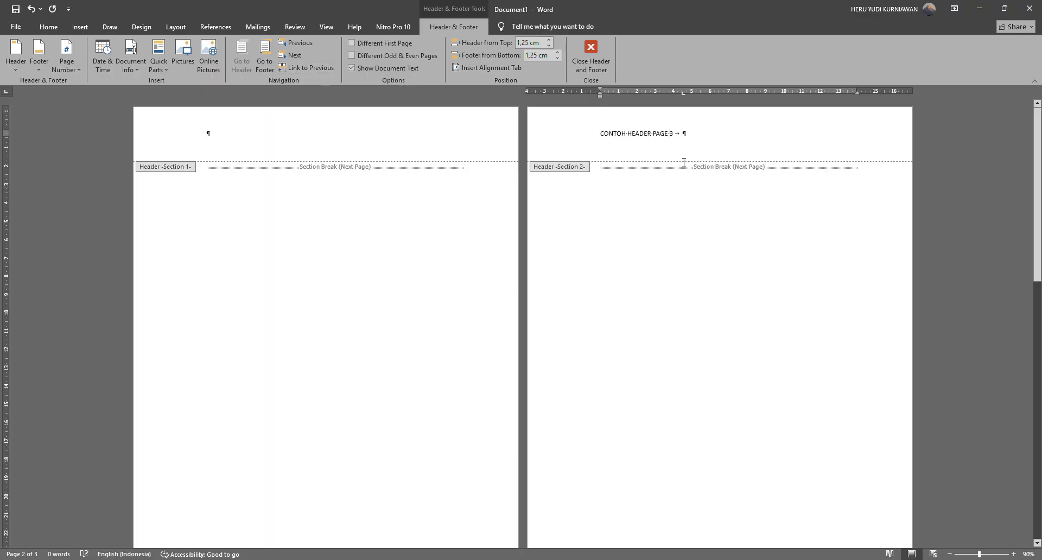
key(ctrl+shift+Left)
key(ctrl+shift+Left)
key(ctrl+shift+Left)
key(ctrl+shift+Left)
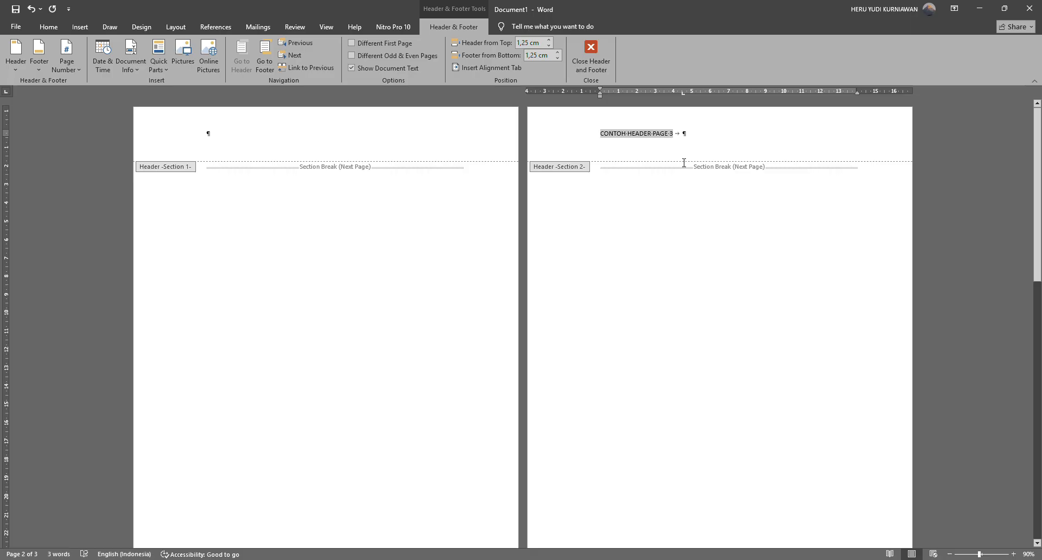
key(ctrl+b)
scroll(684, 163, down, 10)
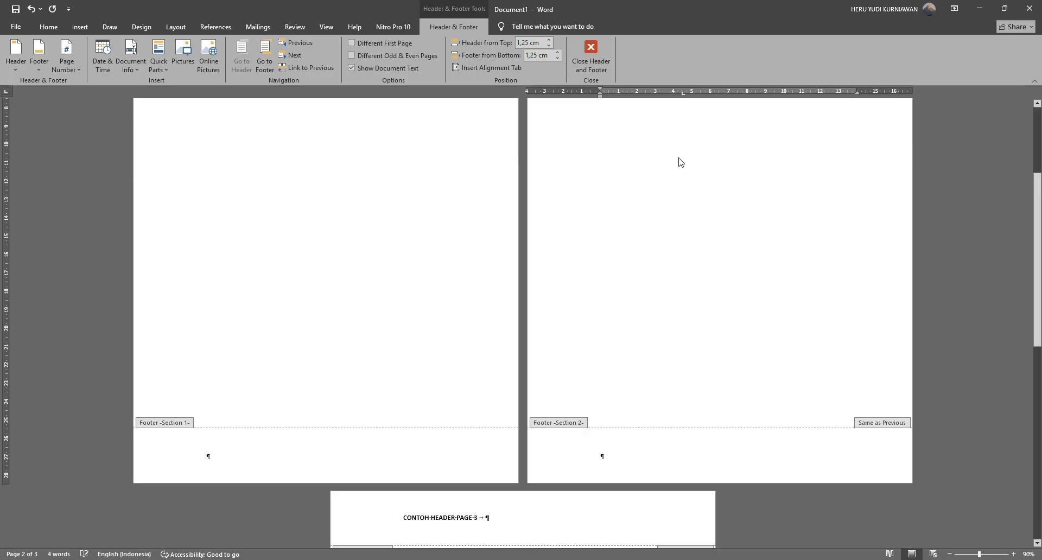
click(564, 305)
scroll(557, 316, up, 9)
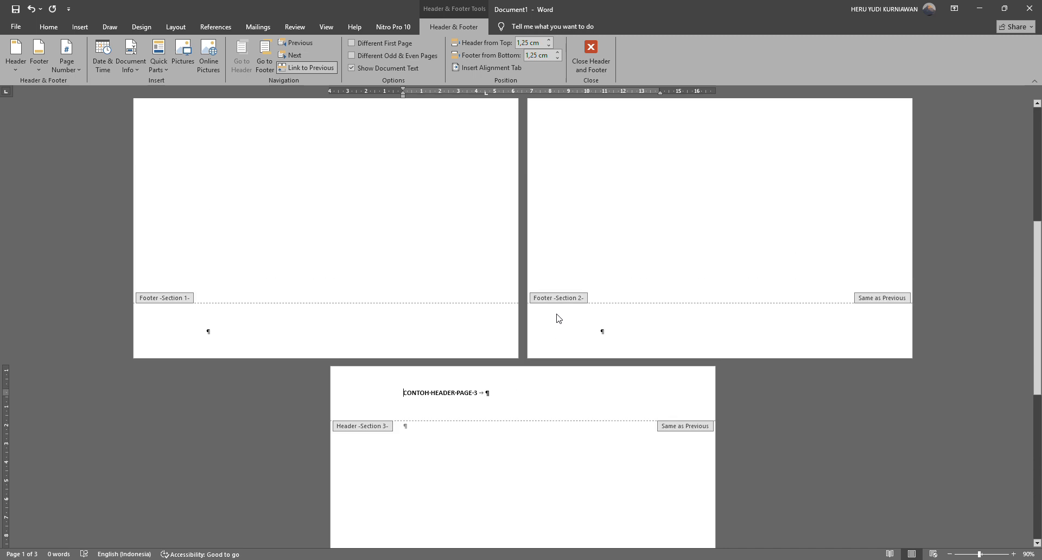
scroll(557, 316, down, 10)
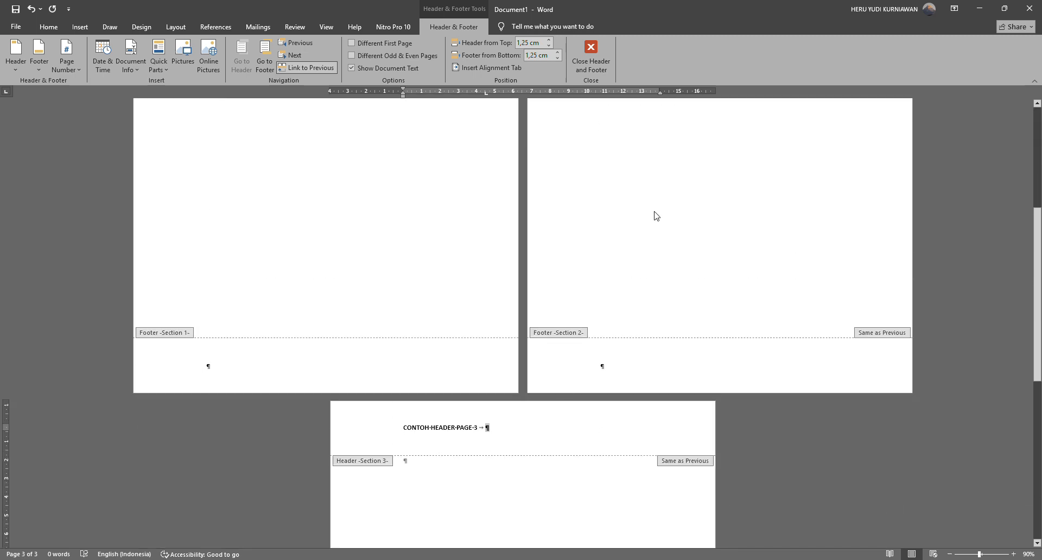
scroll(654, 216, up, 10)
scroll(767, 167, down, 10)
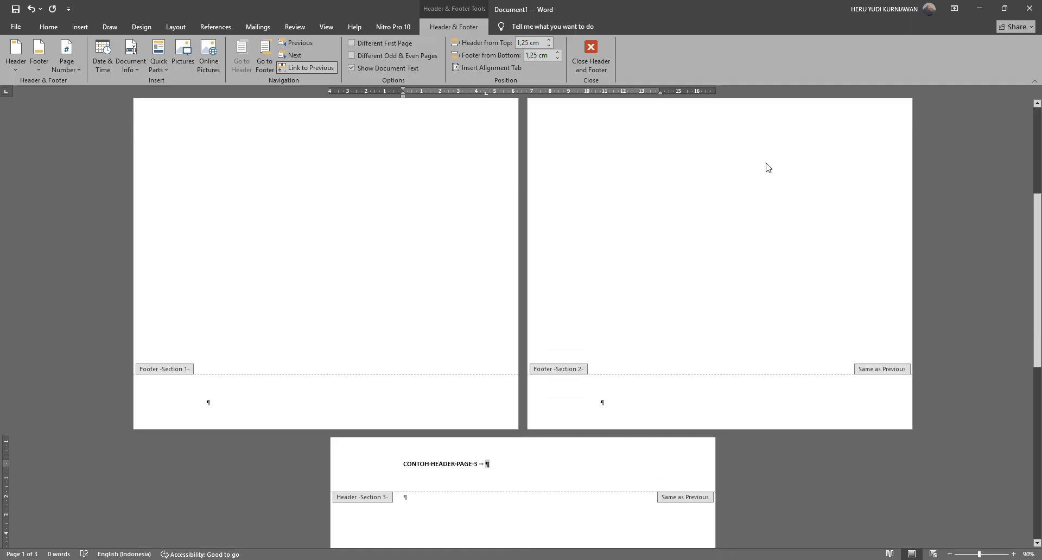
Unlink the Section 3 header from the previous section and check it against the Section 2 header.
triple_click(549, 378)
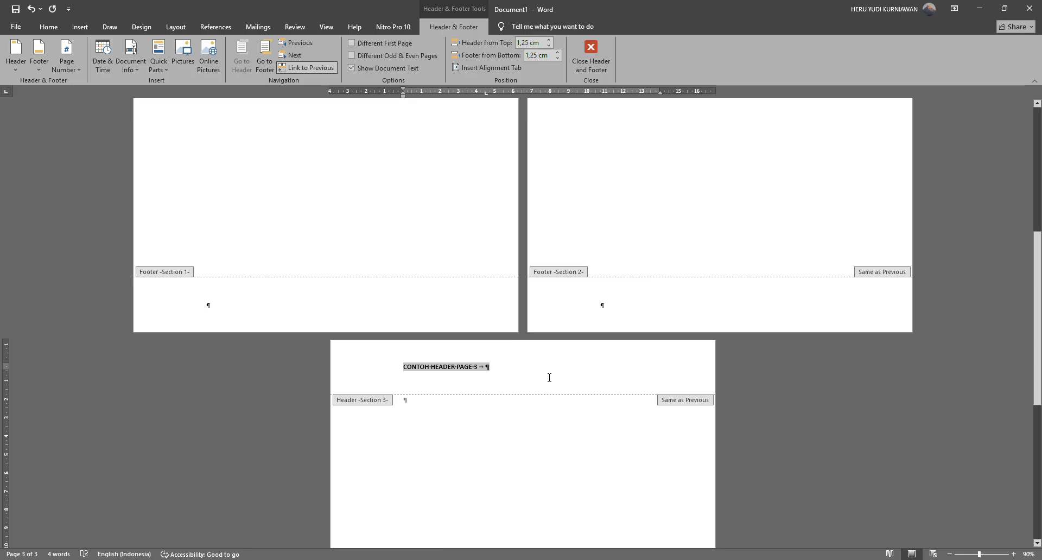
click(317, 69)
scroll(482, 288, up, 5)
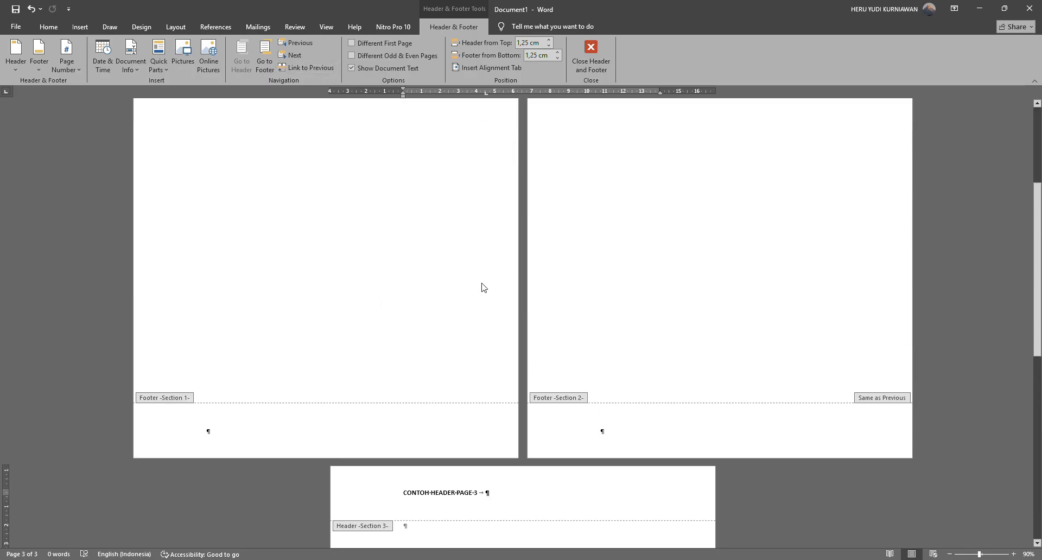
scroll(483, 287, down, 6)
scroll(483, 288, up, 6)
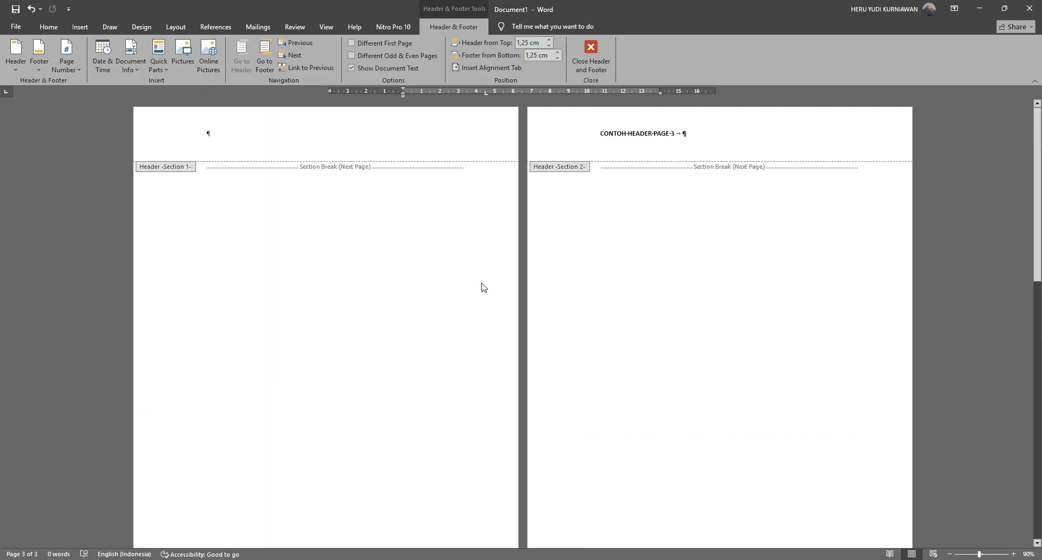
click(715, 140)
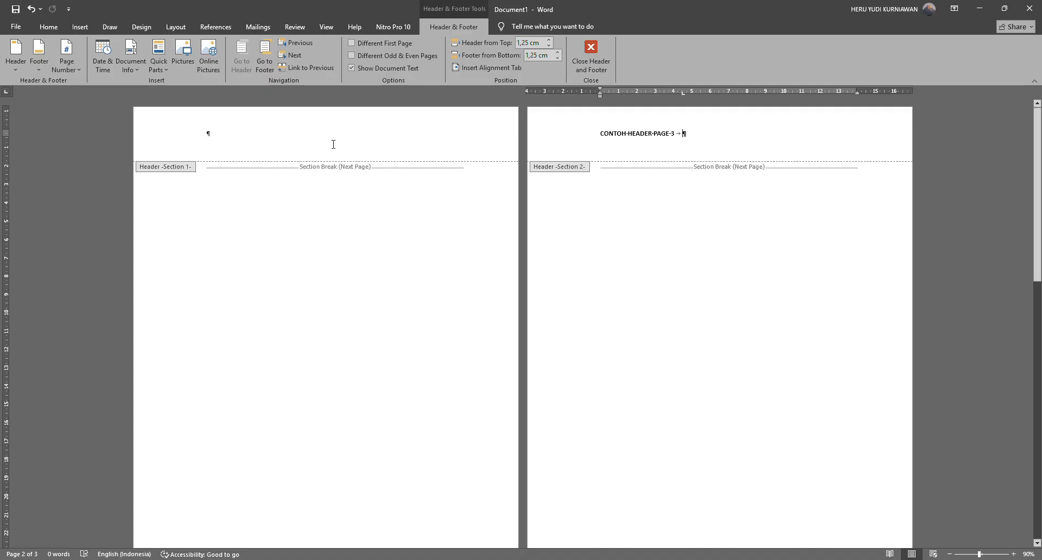
scroll(387, 189, down, 7)
click(551, 280)
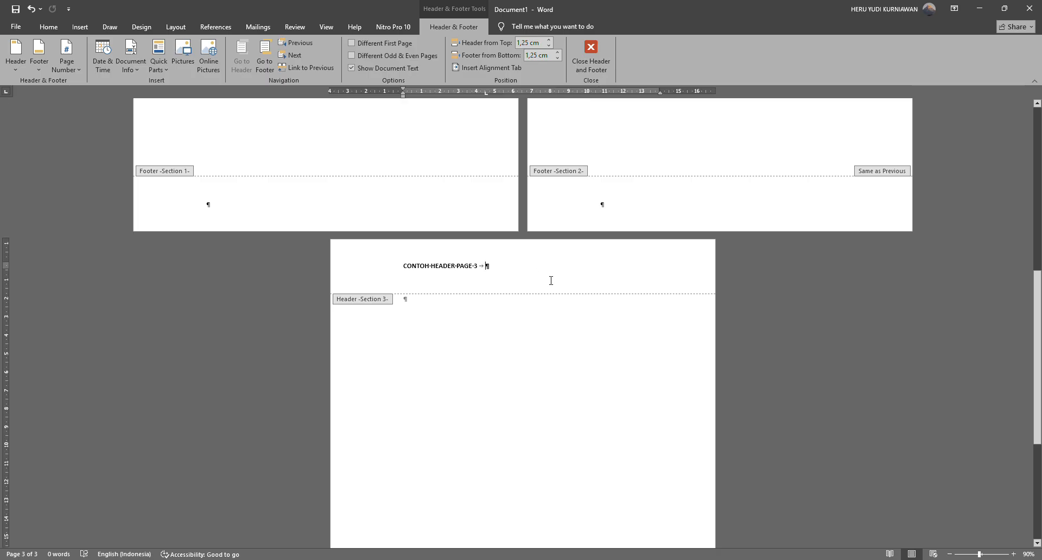
scroll(551, 281, up, 7)
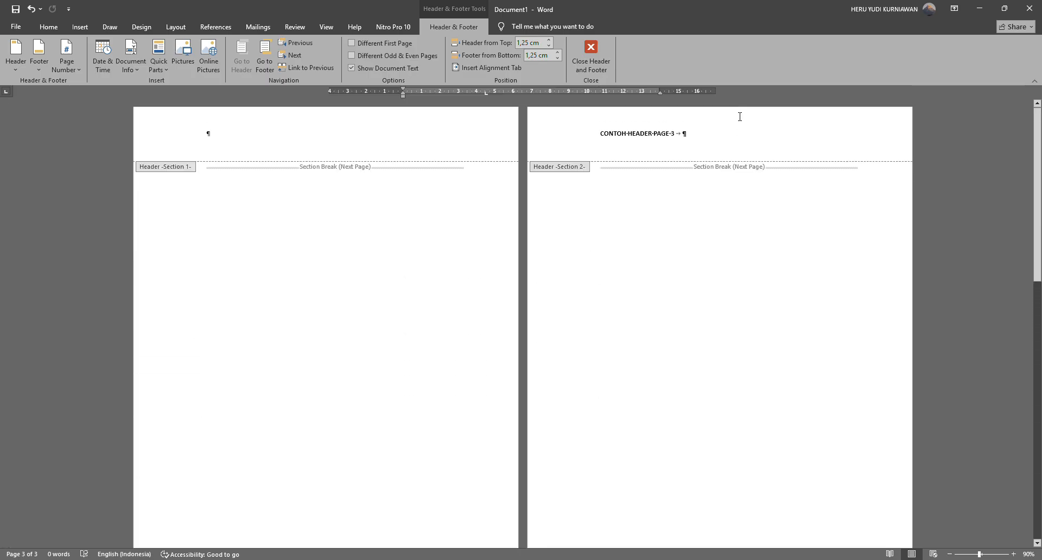
Delete the Section 2 header text, check the Section 3 header and undo the extra tab there.
click(711, 138)
triple_click(722, 143)
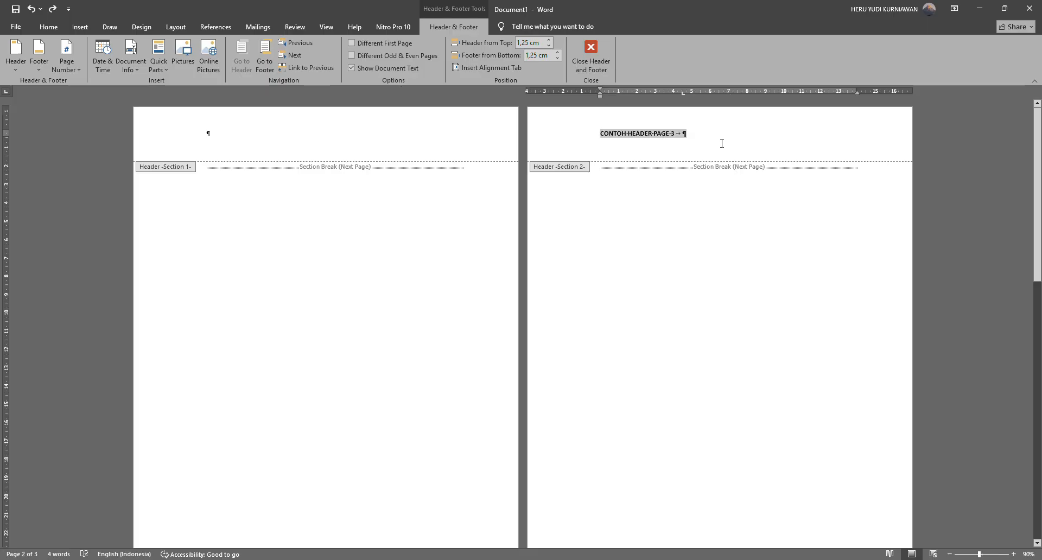
key(Delete)
scroll(717, 138, down, 8)
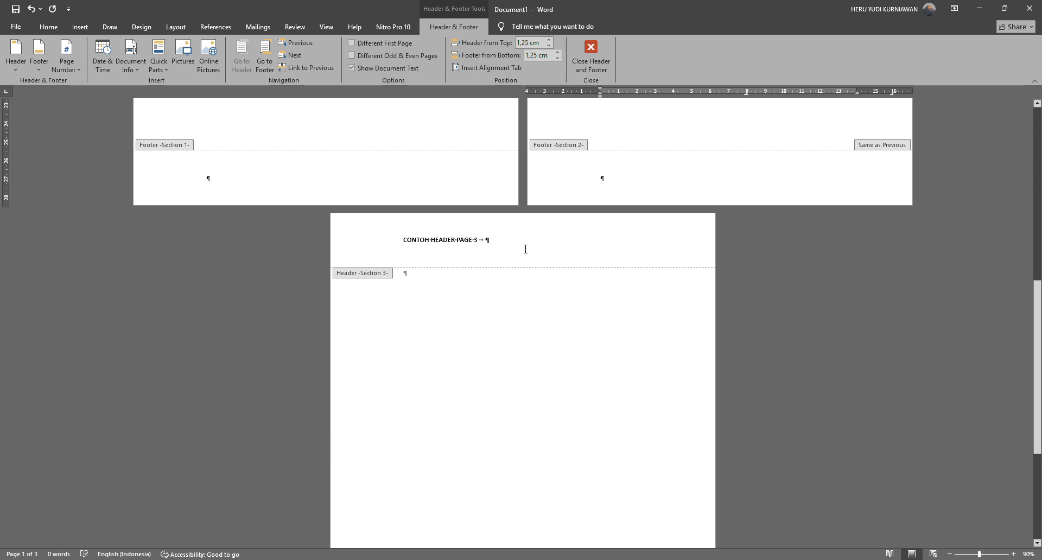
scroll(520, 244, up, 8)
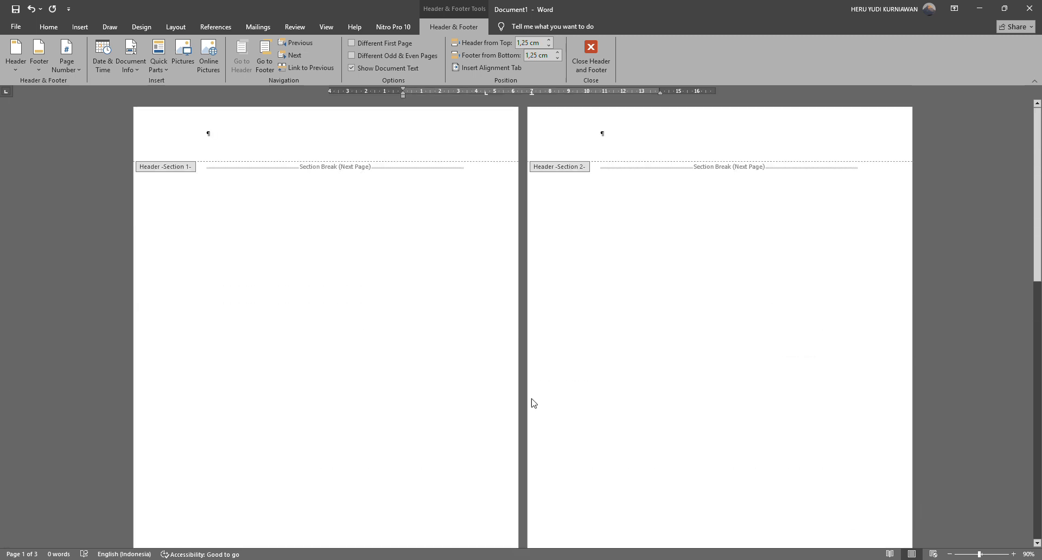
scroll(489, 380, down, 8)
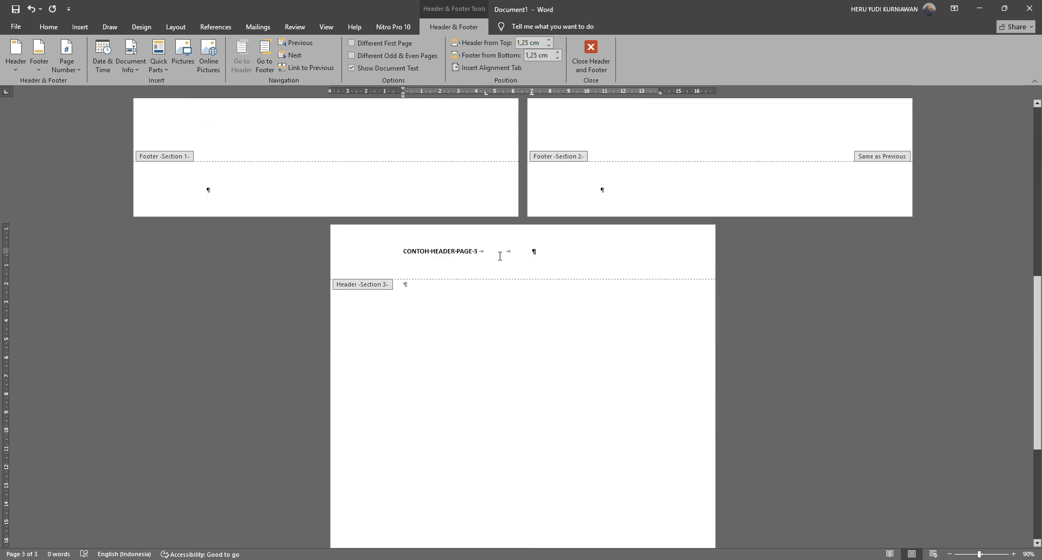
key(ctrl+z)
Copy the Section 3 header text into the Section 1 header and change it to CONTOH HEADER PAGE 1.
triple_click(495, 256)
key(ctrl+c)
scroll(417, 235, up, 8)
click(249, 140)
key(ctrl+v)
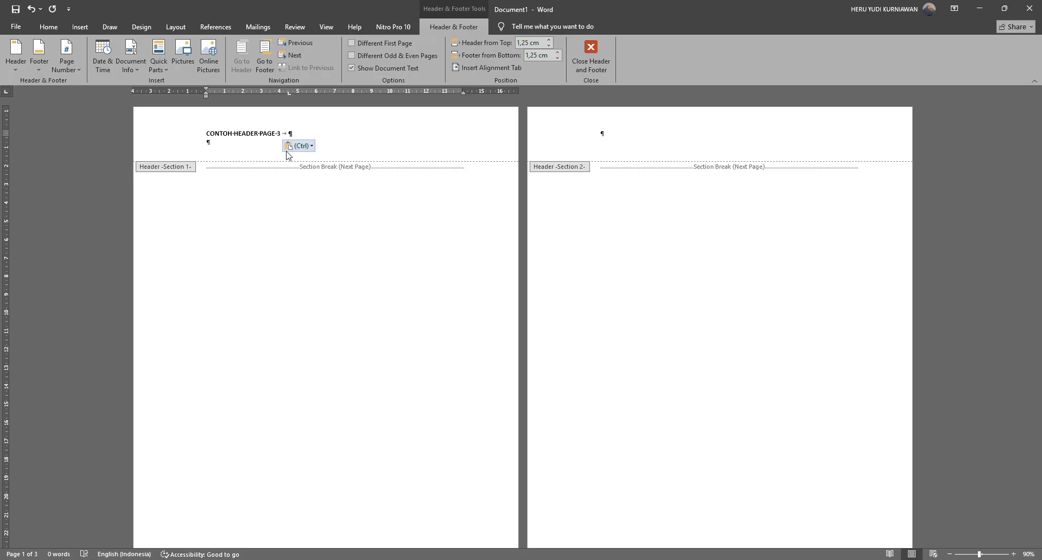
key(BackSpace)
text(1)
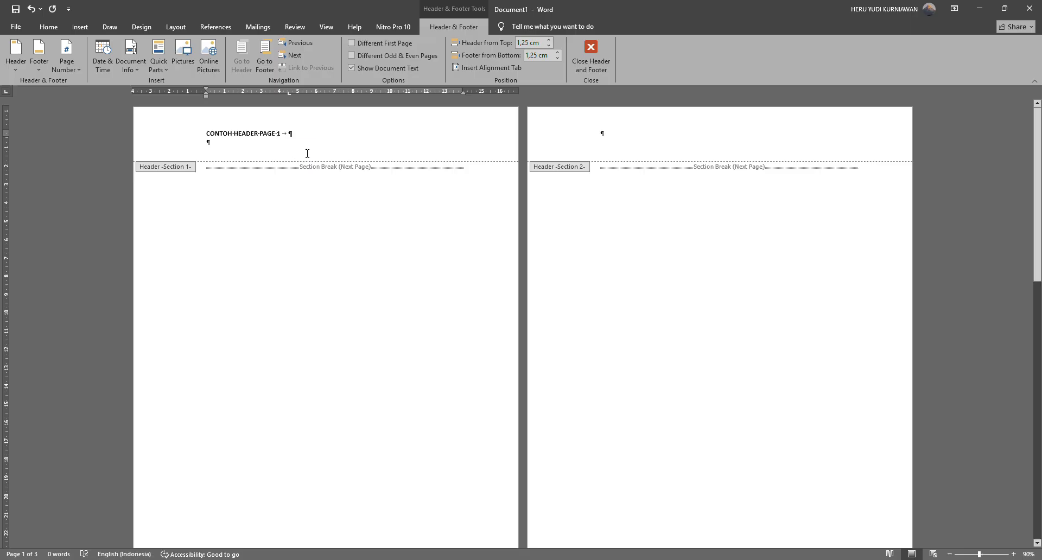
Paste the copied header text into the Section 2 header and change it to CONTOH HEADER PAGE 2.
click(580, 135)
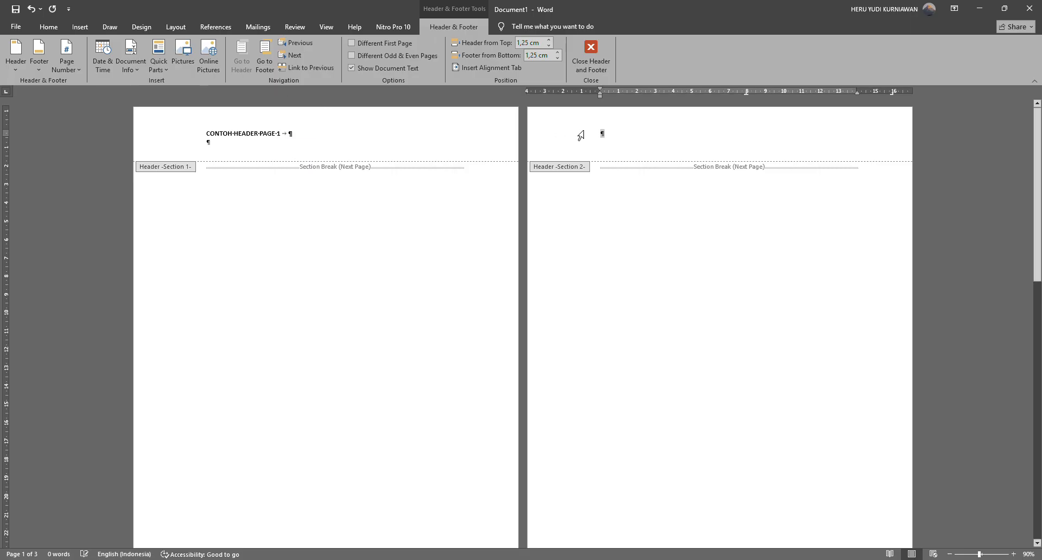
key(ctrl+v)
key(Left)
key(Left)
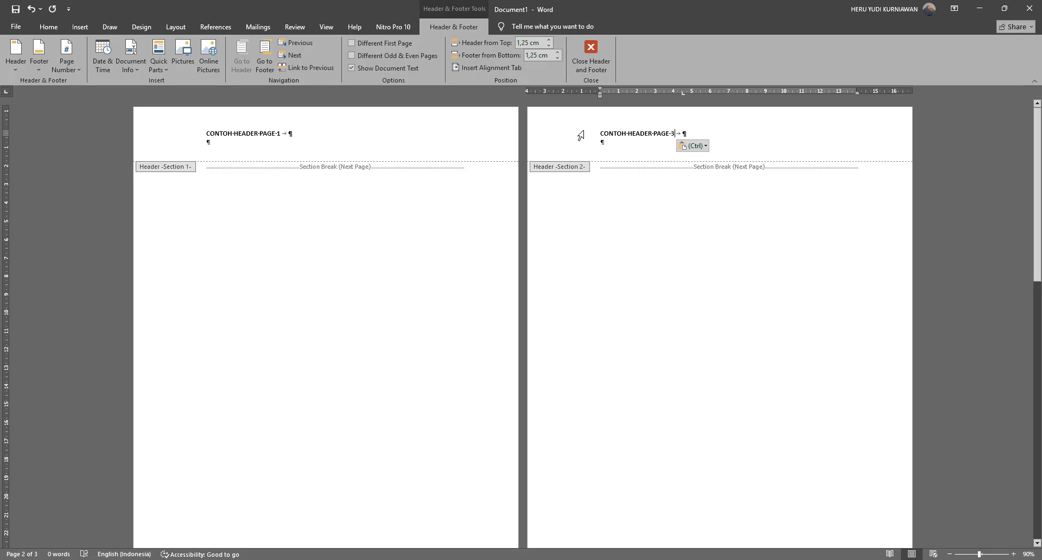
key(BackSpace)
text(2)
Compare the headers and footers of all three sections, then return to the document body.
scroll(584, 137, down, 10)
scroll(583, 136, up, 10)
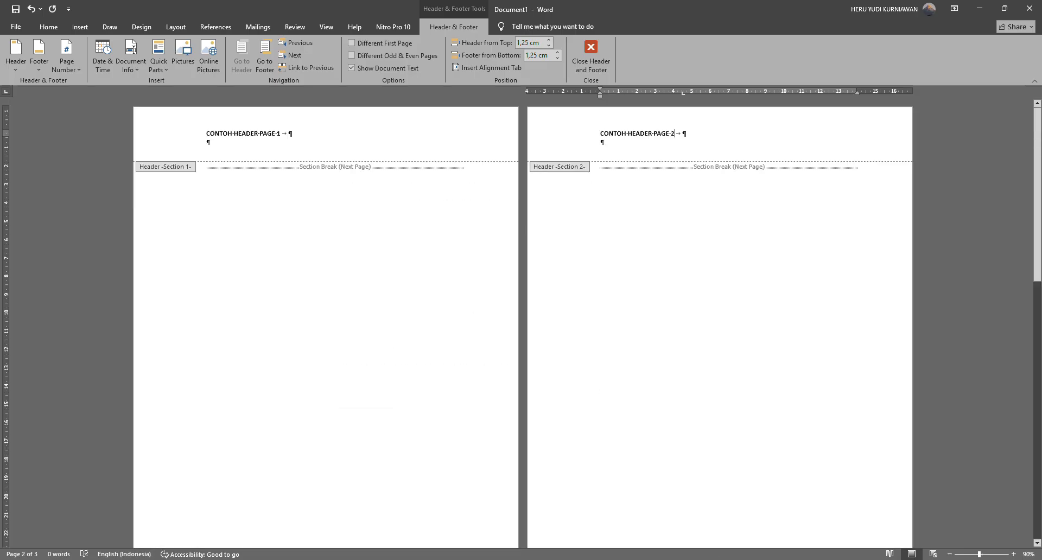
scroll(733, 295, down, 5)
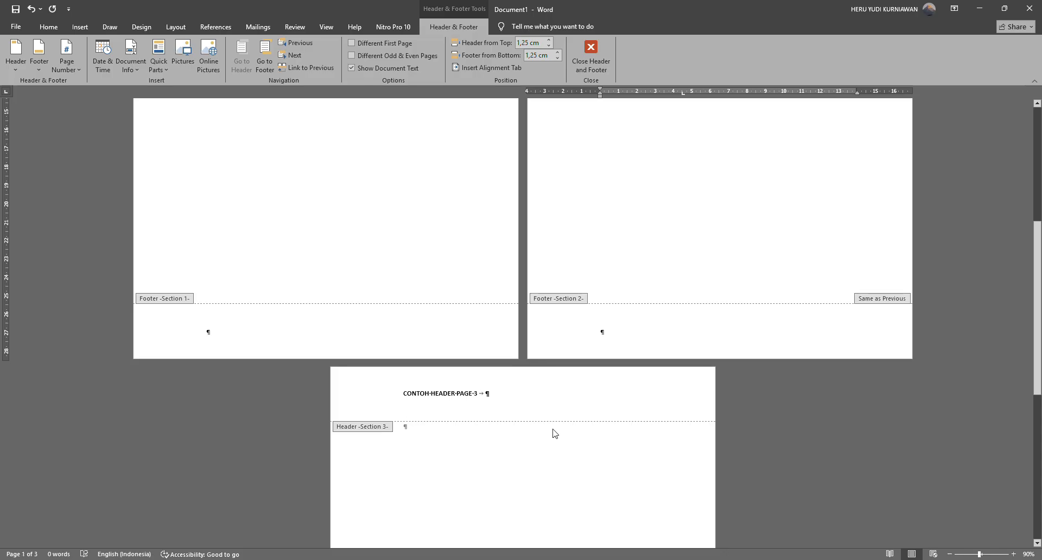
scroll(552, 328, up, 5)
scroll(552, 329, down, 5)
scroll(552, 329, up, 5)
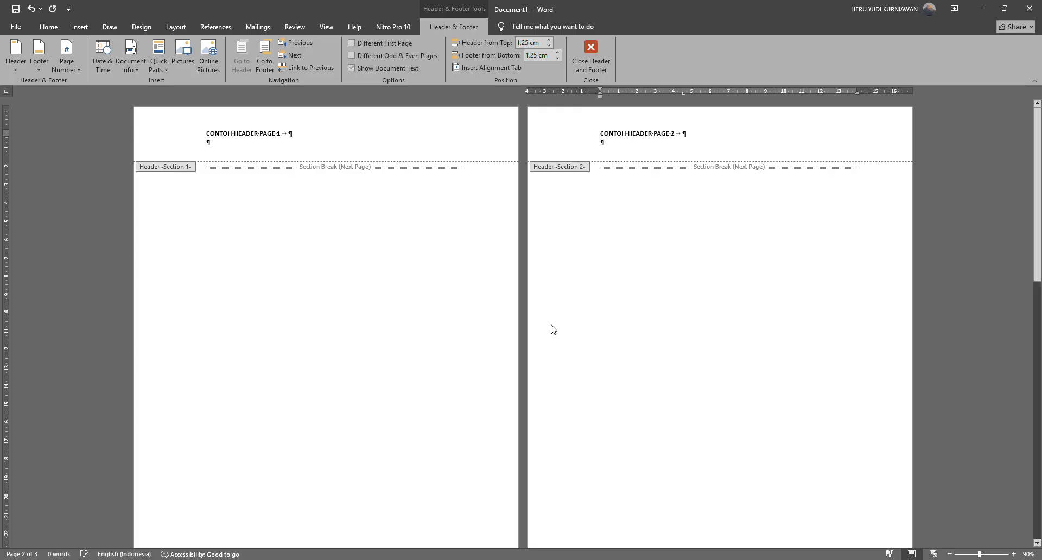
scroll(552, 329, down, 5)
scroll(552, 329, up, 3)
scroll(552, 329, up, 3)
scroll(552, 329, down, 5)
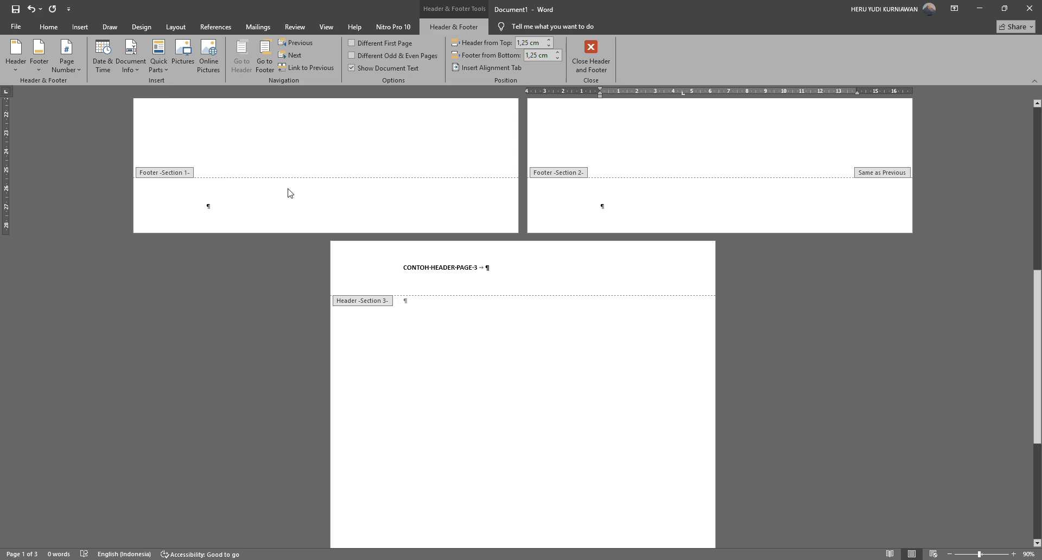
key(Escape)
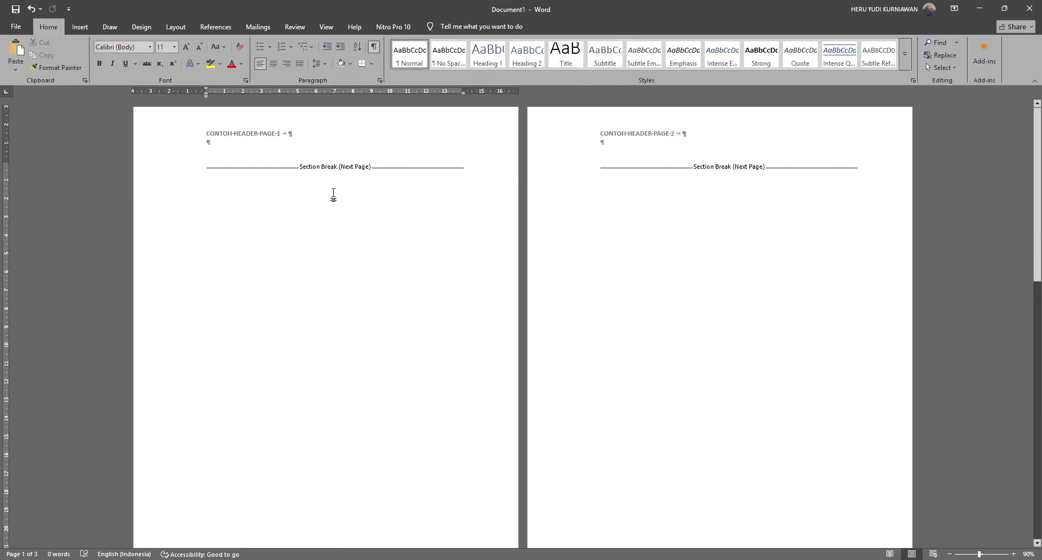
double_click(374, 125)
scroll(342, 276, down, 8)
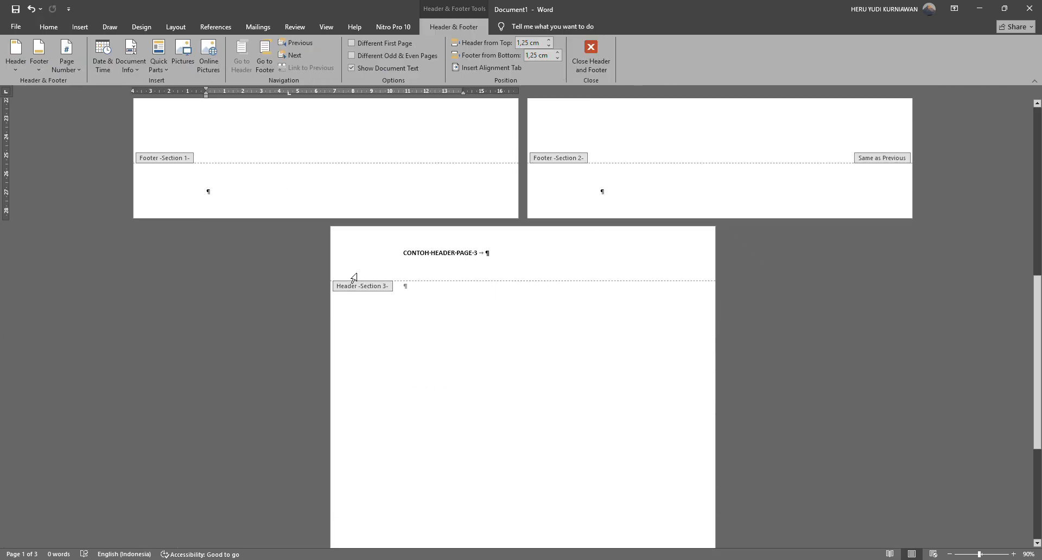
double_click(315, 193)
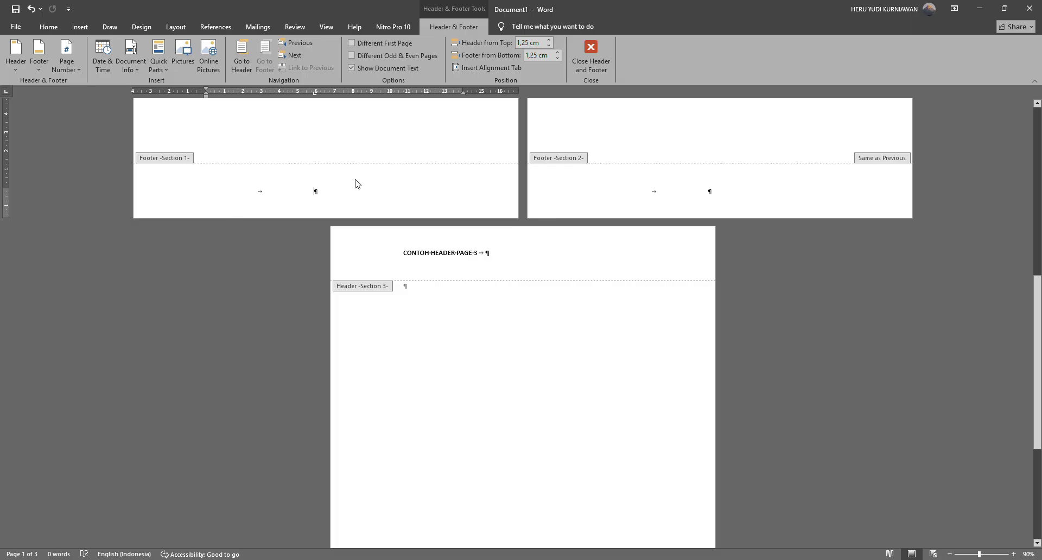
double_click(331, 172)
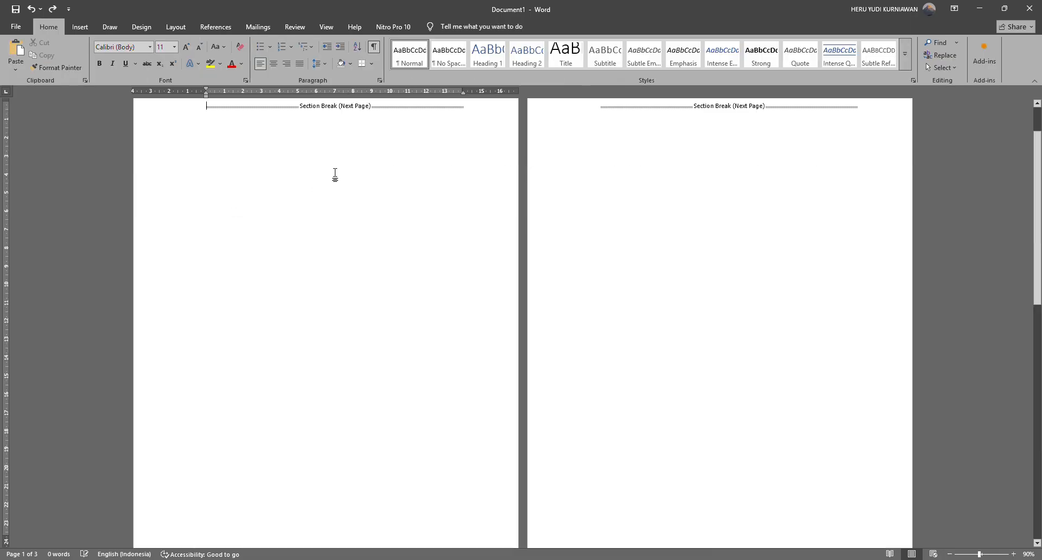
scroll(335, 174, down, 4)
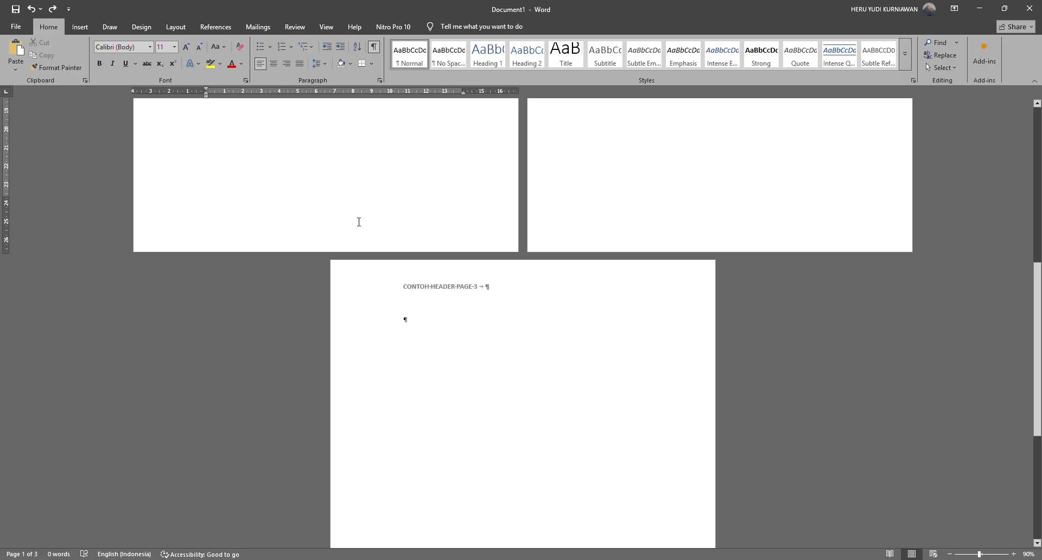
Try inserting a right-aligned page number in the Section 1 header, undo it and return to the document body.
double_click(363, 224)
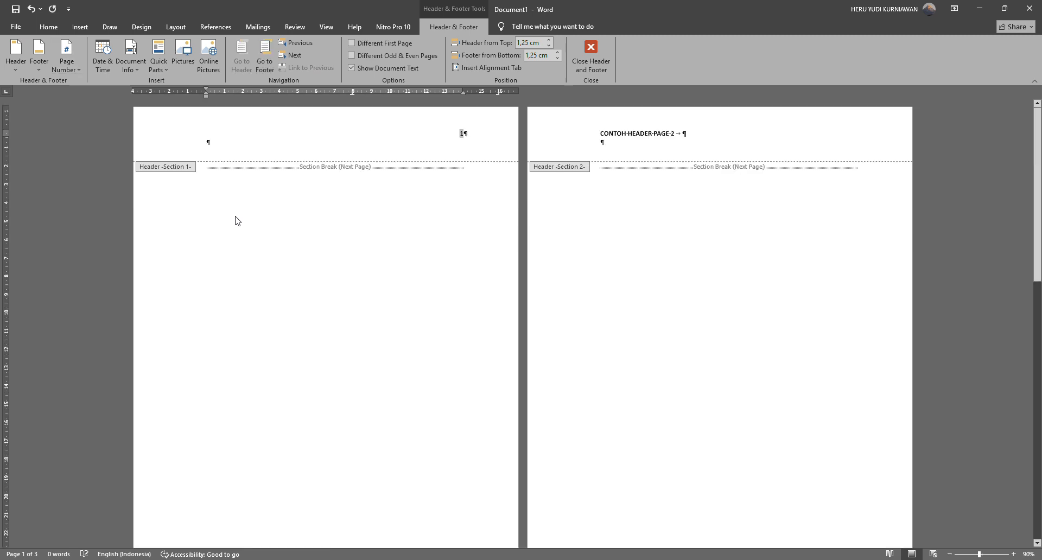
scroll(288, 252, down, 10)
scroll(287, 252, up, 2)
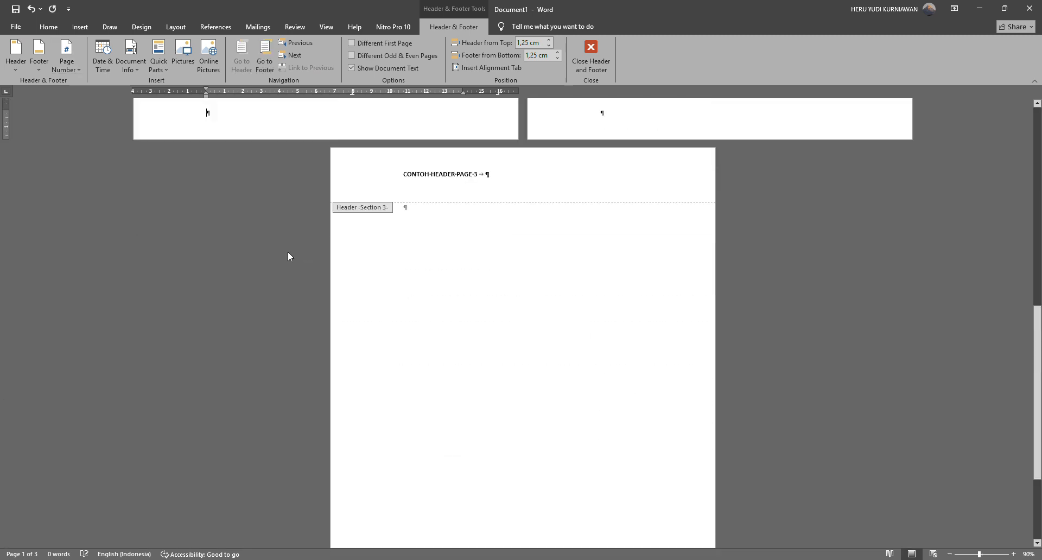
scroll(287, 256, up, 3)
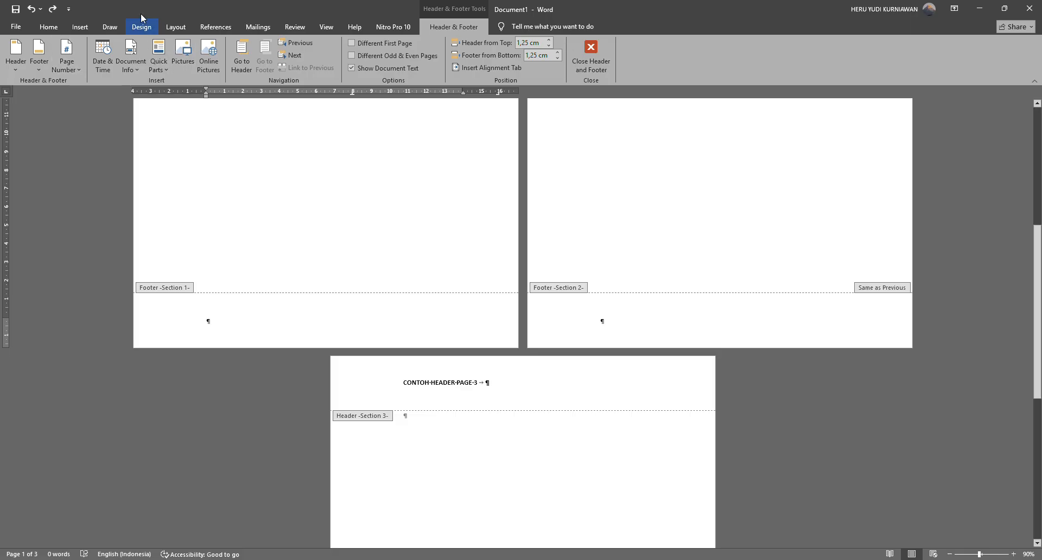
click(80, 26)
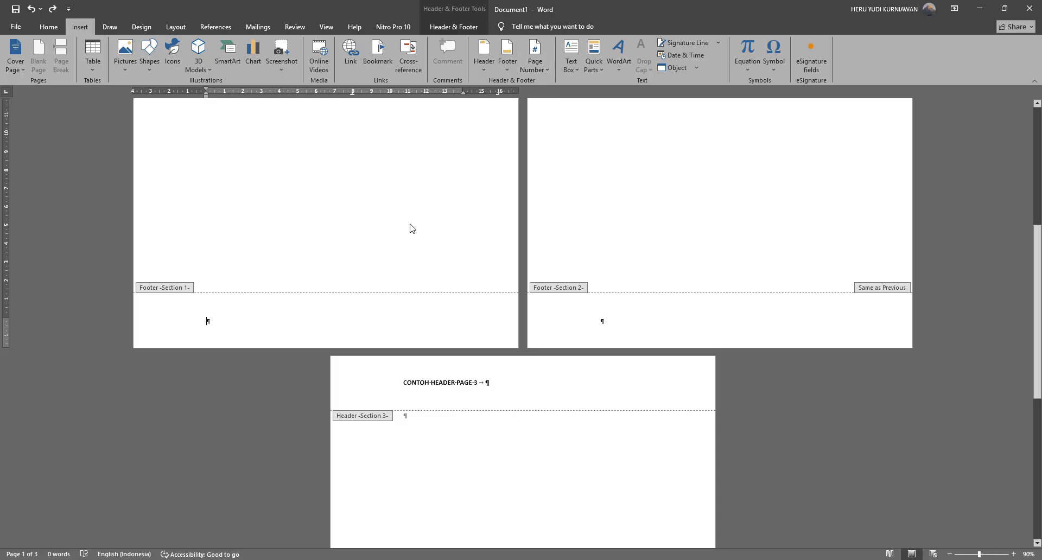
double_click(399, 192)
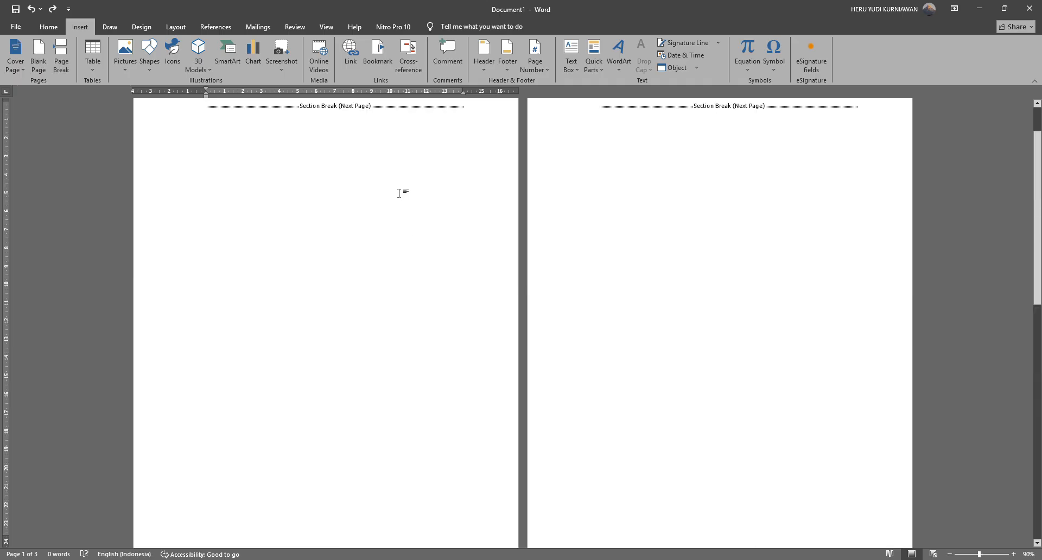
Open the Section 1 footer and insert a right-aligned page number at the bottom of the page.
scroll(318, 235, up, 1)
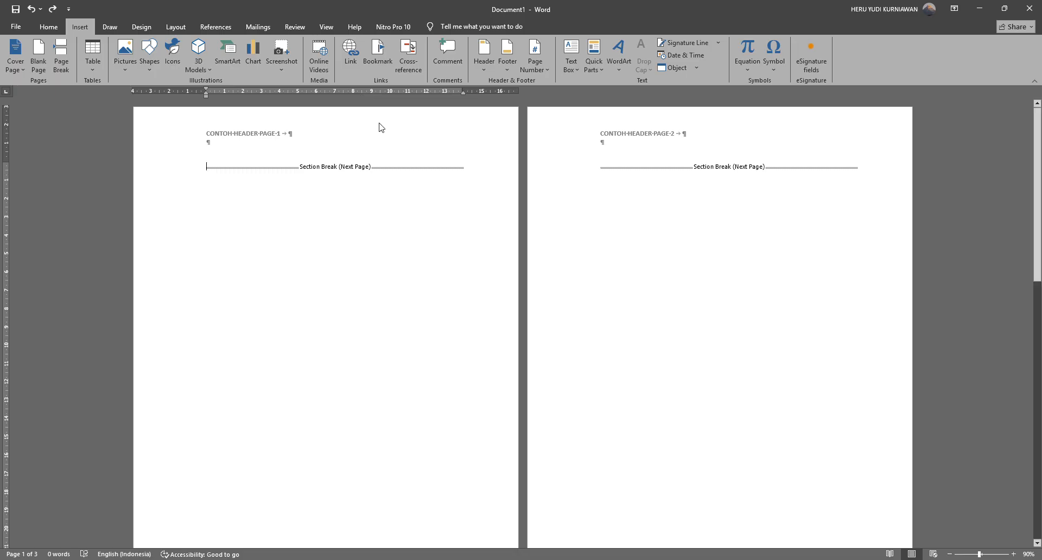
scroll(445, 211, down, 5)
scroll(460, 227, up, 3)
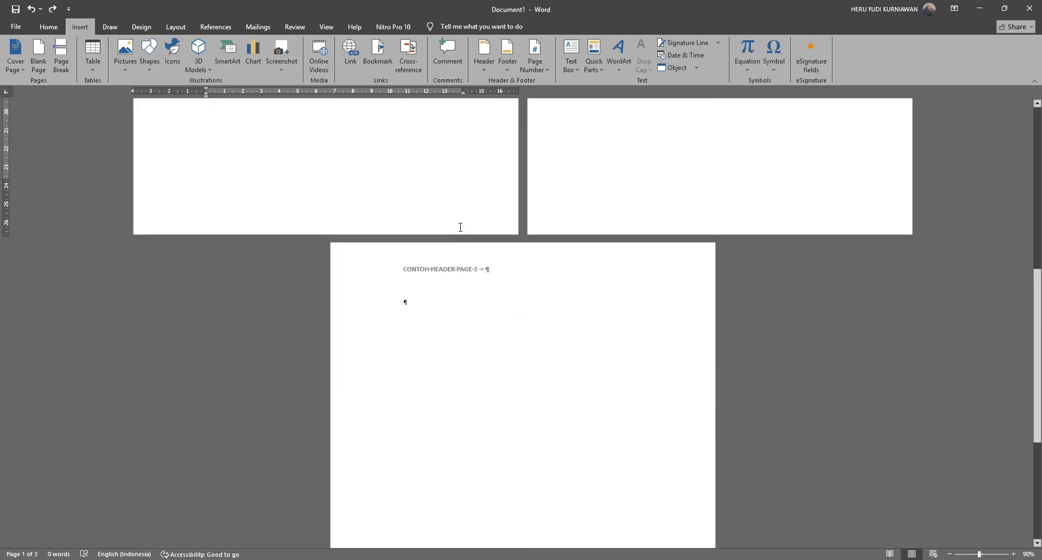
double_click(403, 220)
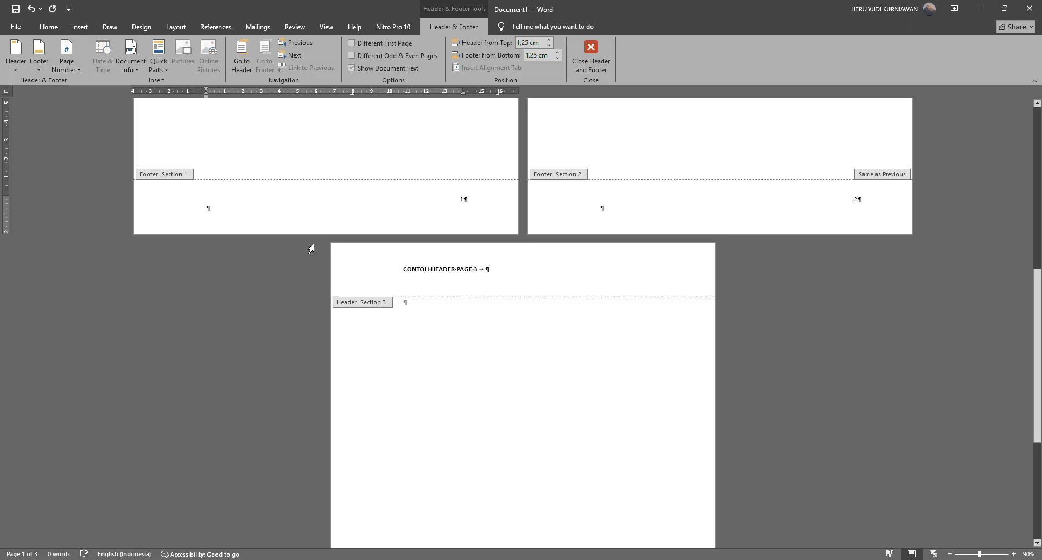
Compare the page numbers in the footers of all three sections and check which footers are linked to the previous section.
scroll(410, 211, up, 2)
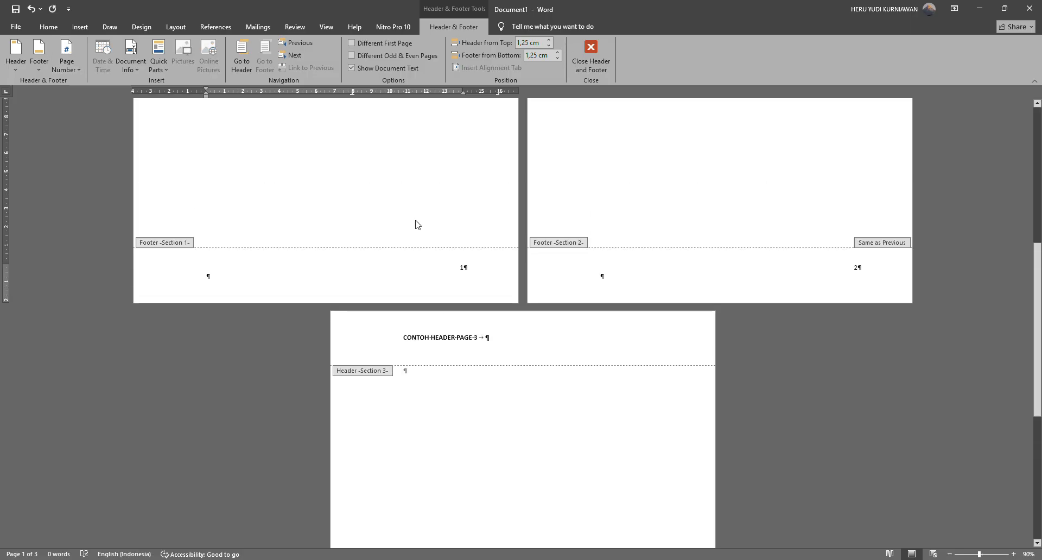
click(455, 272)
double_click(455, 272)
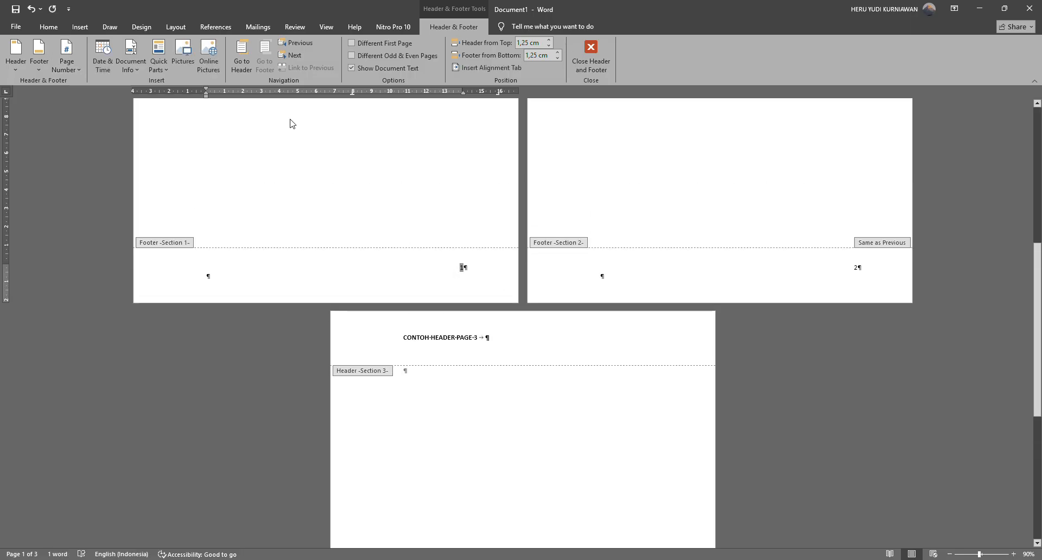
scroll(789, 295, down, 3)
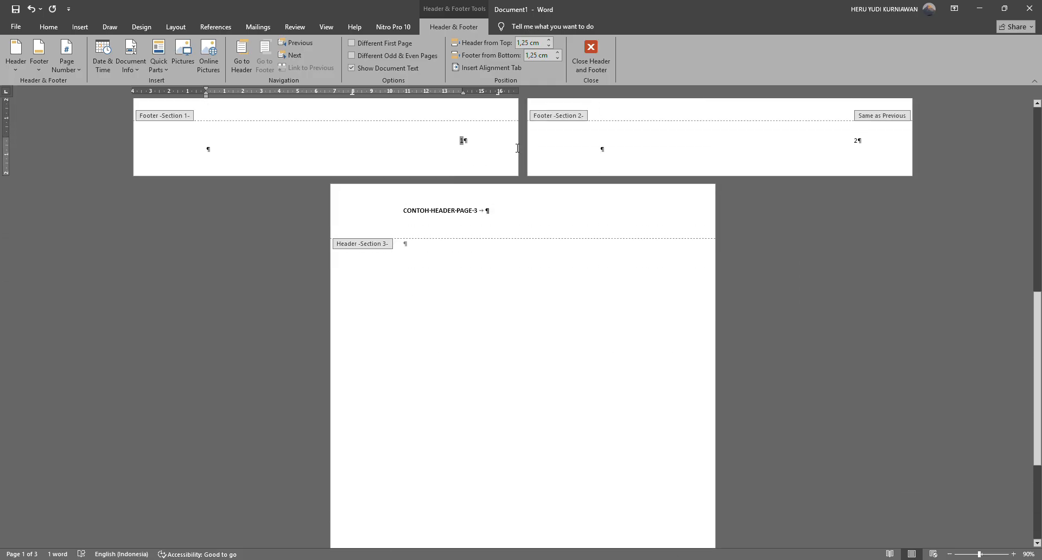
click(460, 154)
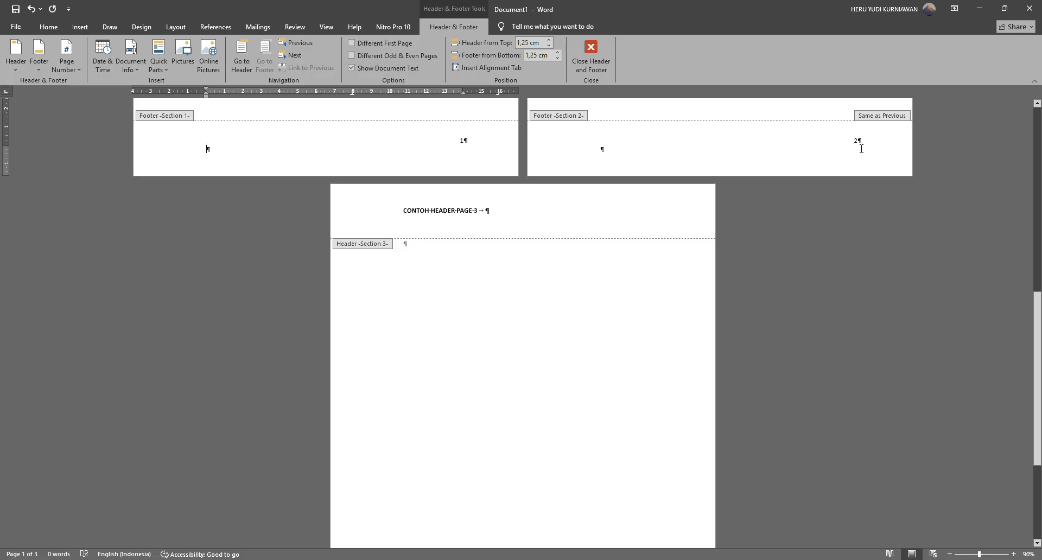
scroll(702, 351, down, 5)
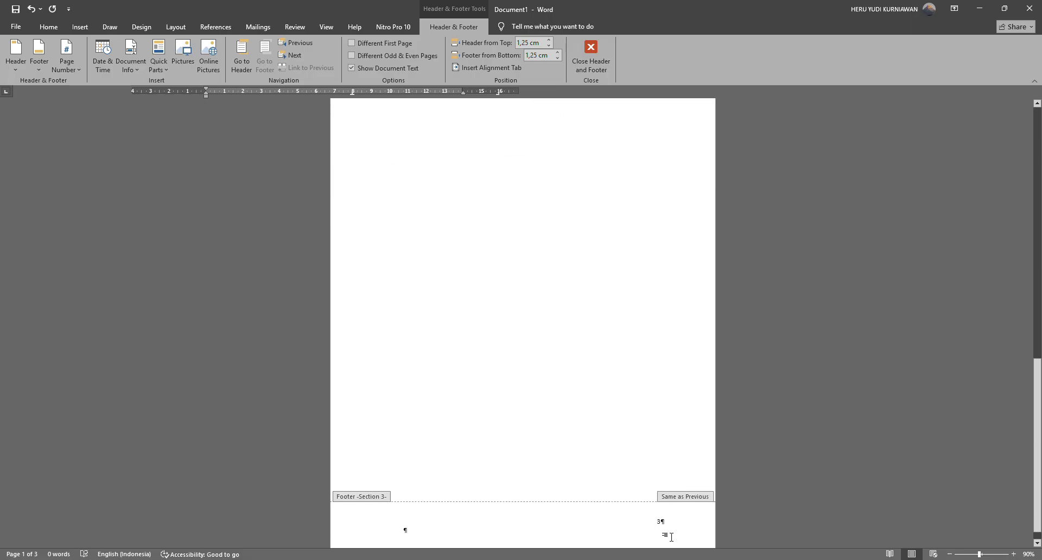
scroll(422, 201, up, 5)
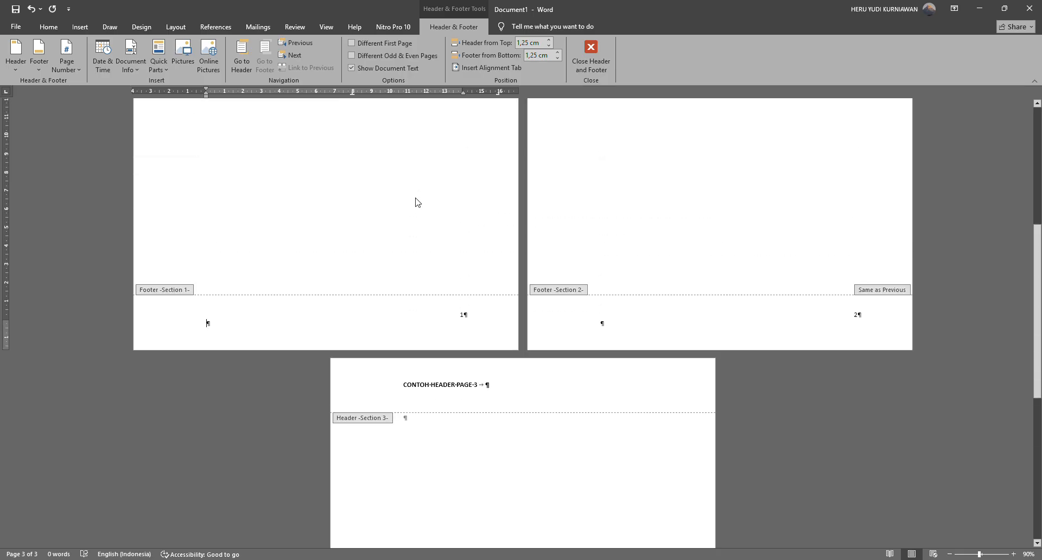
click(470, 325)
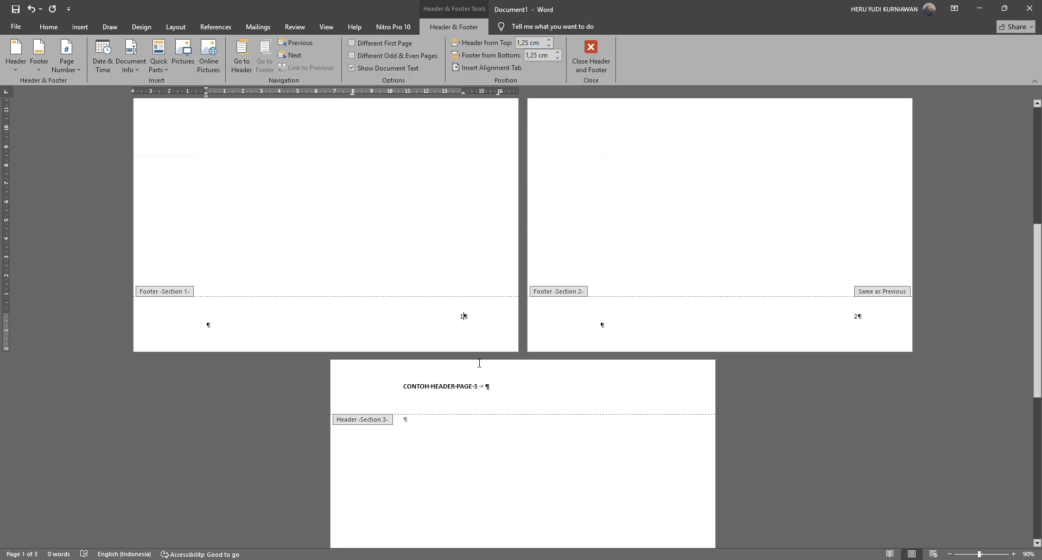
scroll(874, 293, down, 6)
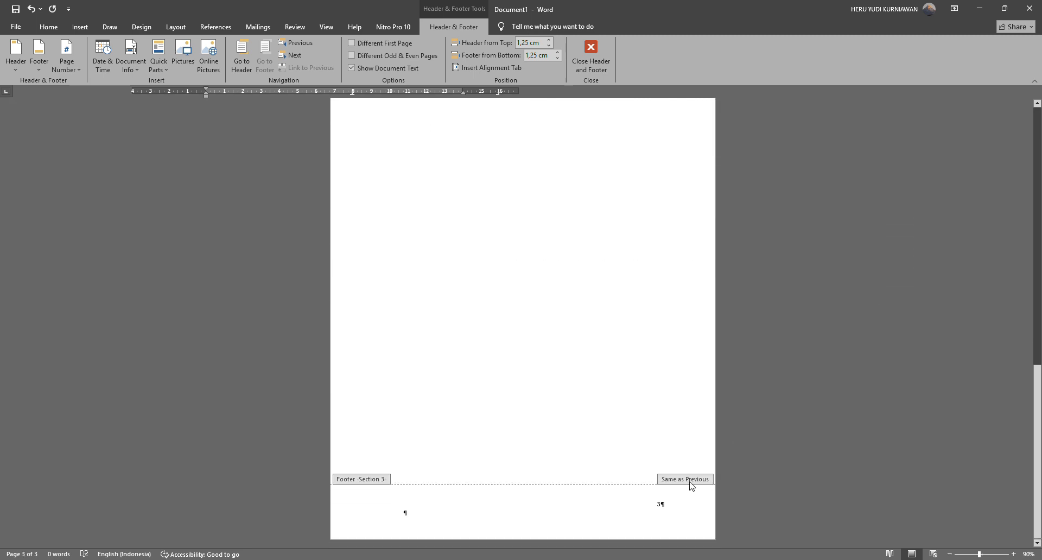
scroll(693, 486, up, 6)
scroll(695, 487, up, 1)
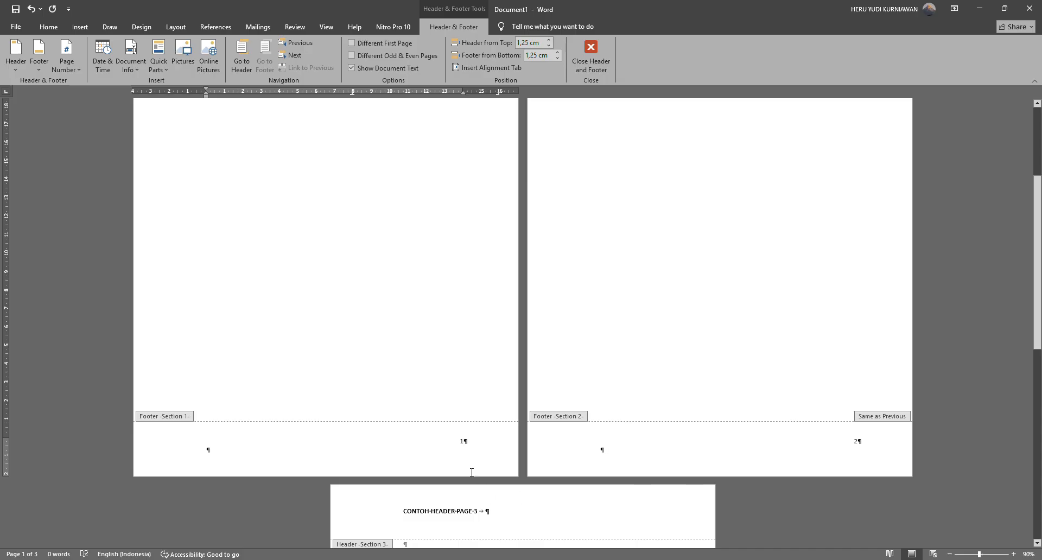
Try deleting the page number from the Section 1 footer, check the other footers and undo the deletion.
double_click(462, 441)
key(Delete)
scroll(478, 514, down, 4)
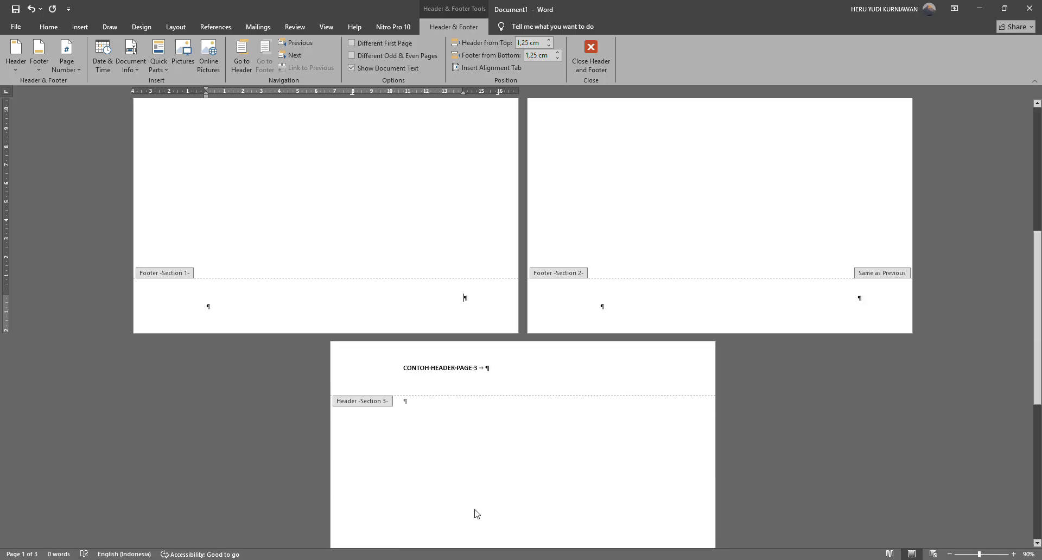
scroll(476, 514, down, 2)
key(ctrl+z)
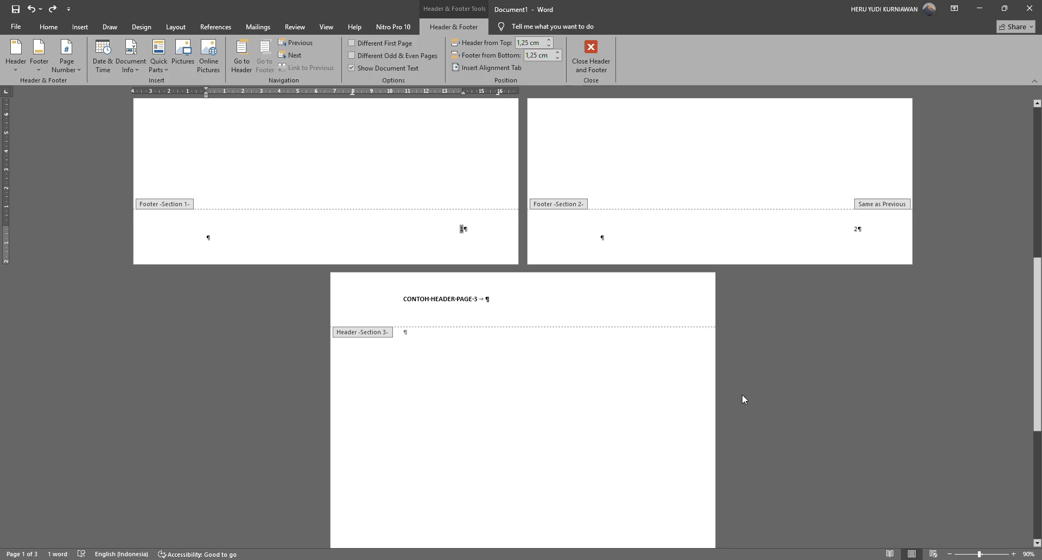
Delete the page number from the Section 2 footer and check the footers of the other sections.
click(857, 229)
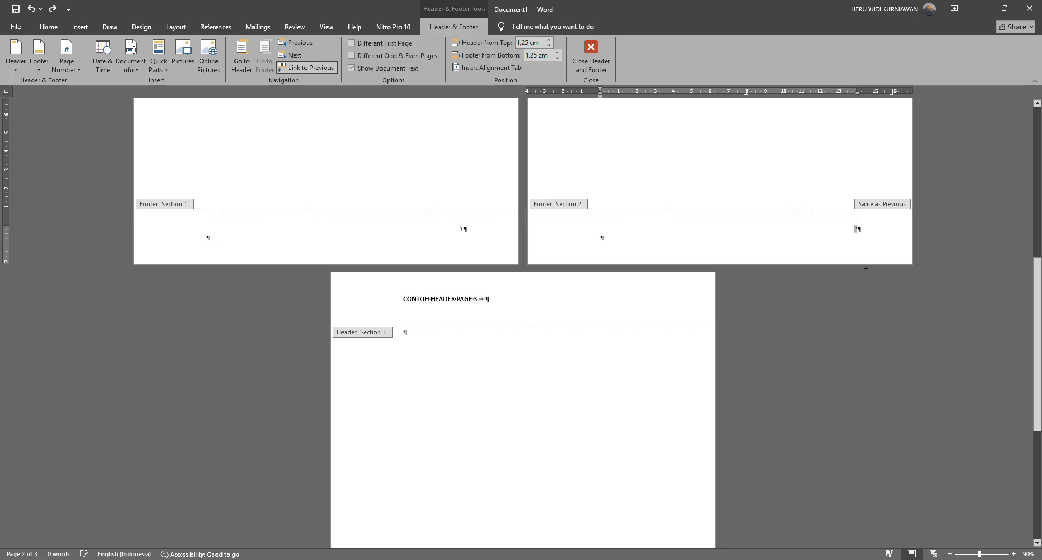
key(BackSpace)
key(BackSpace)
scroll(862, 261, down, 5)
scroll(862, 262, up, 5)
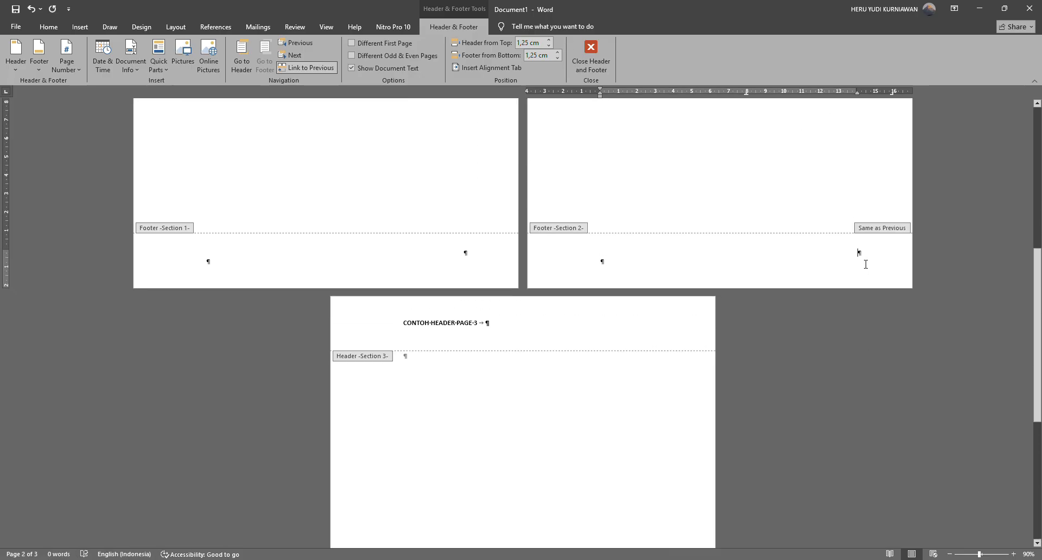
scroll(577, 284, down, 5)
scroll(577, 283, up, 3)
scroll(577, 284, down, 2)
scroll(577, 284, up, 5)
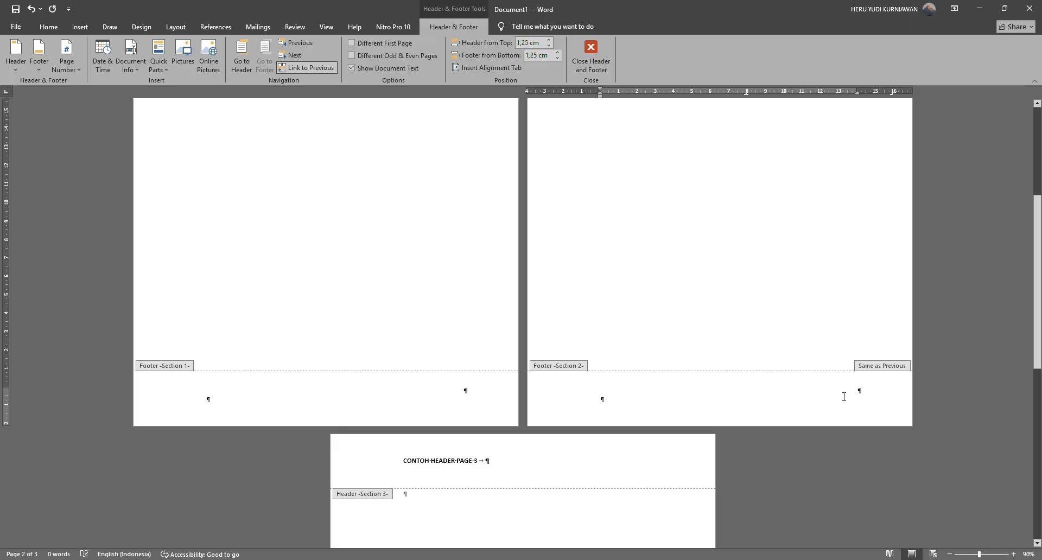
key(ctrl+z)
key(Delete)
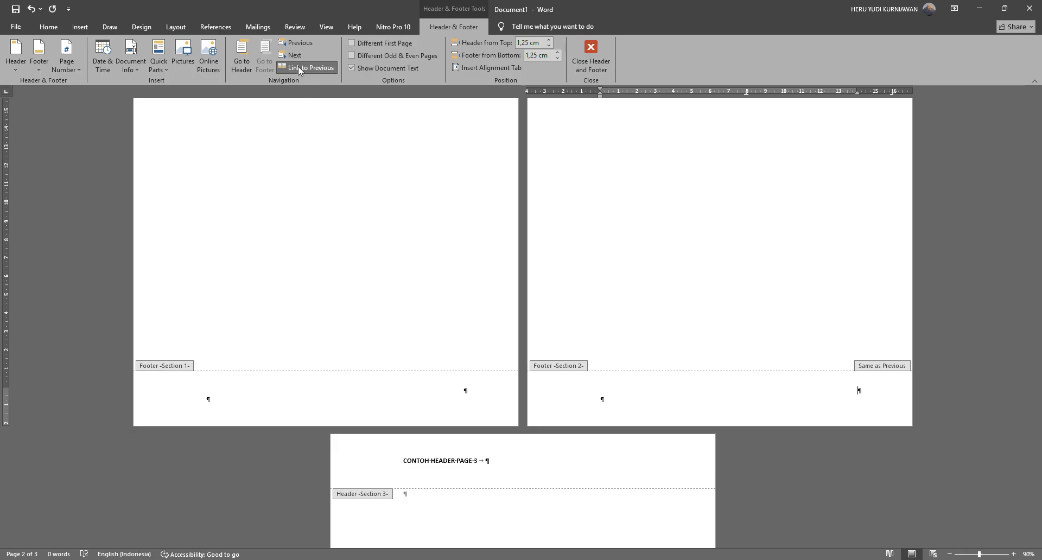
Unlink the Section 2 and Section 3 footers from their previous sections.
click(315, 68)
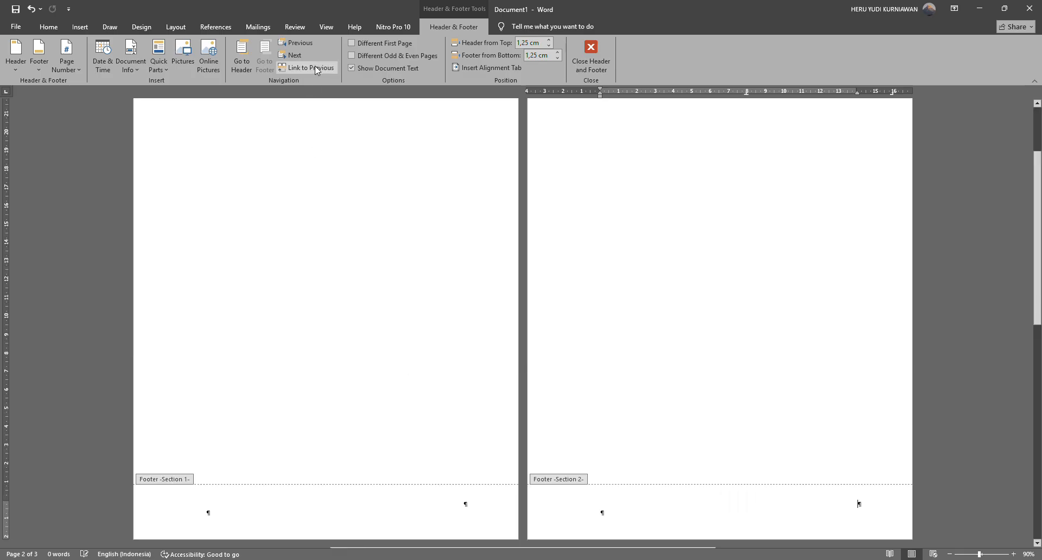
scroll(364, 283, down, 6)
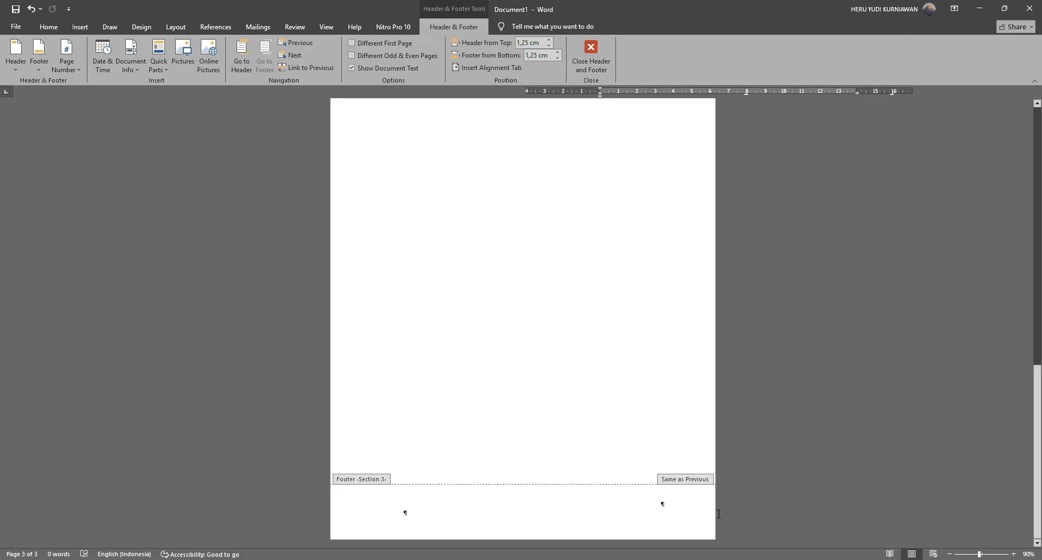
click(625, 528)
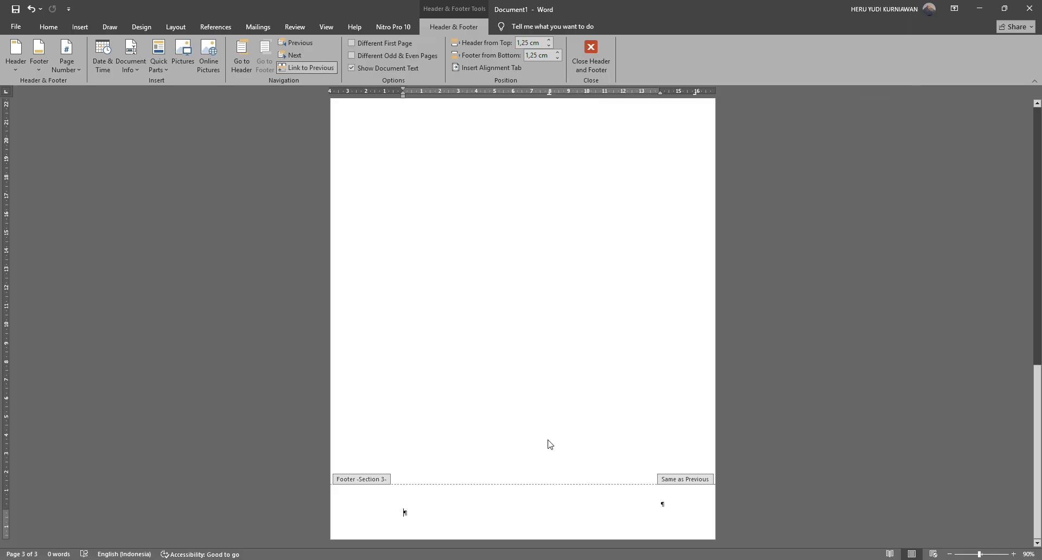
click(307, 68)
scroll(471, 194, up, 10)
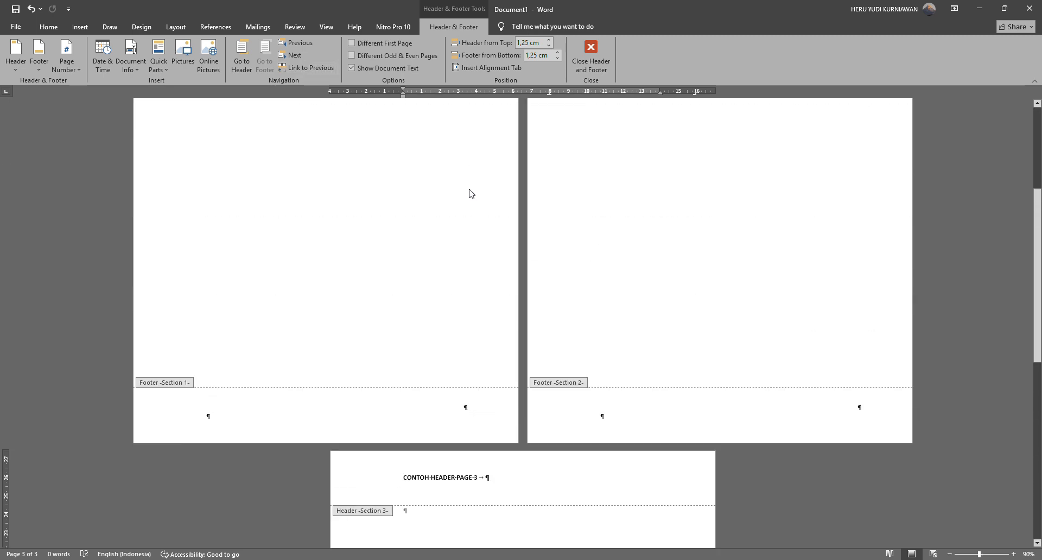
scroll(471, 194, down, 6)
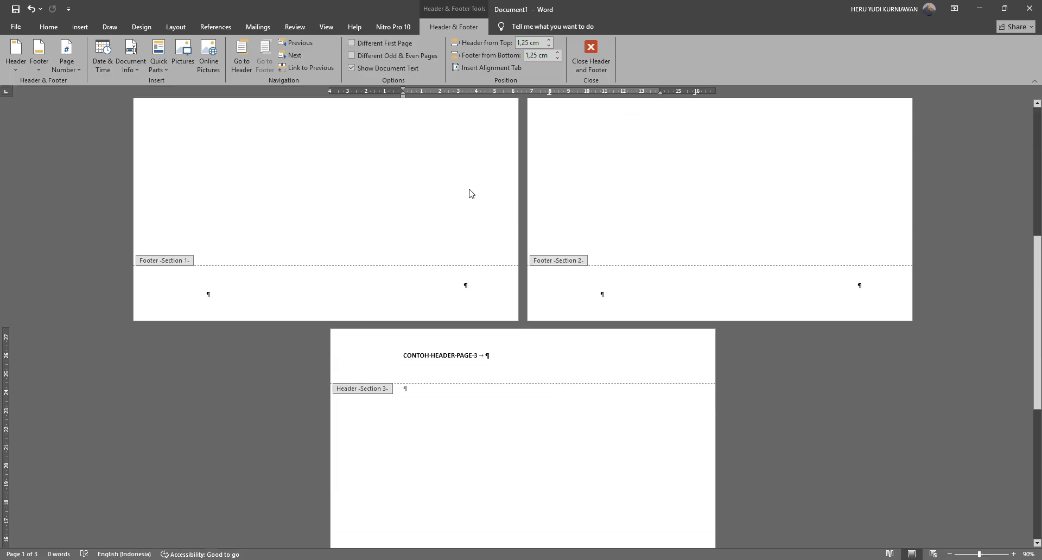
Insert a right-aligned page number at the bottom of the page in the Section 2 footer.
click(447, 300)
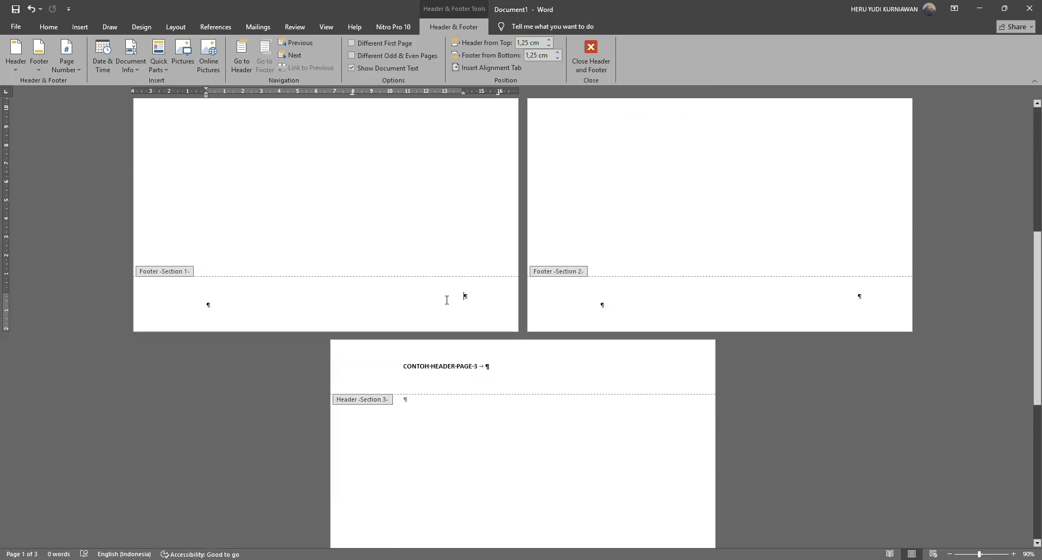
click(753, 302)
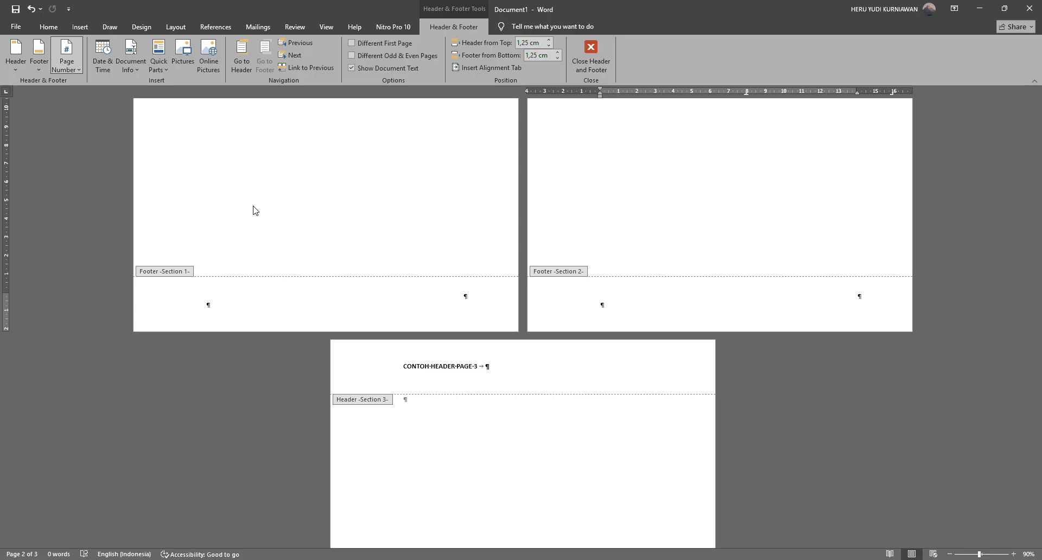
click(294, 248)
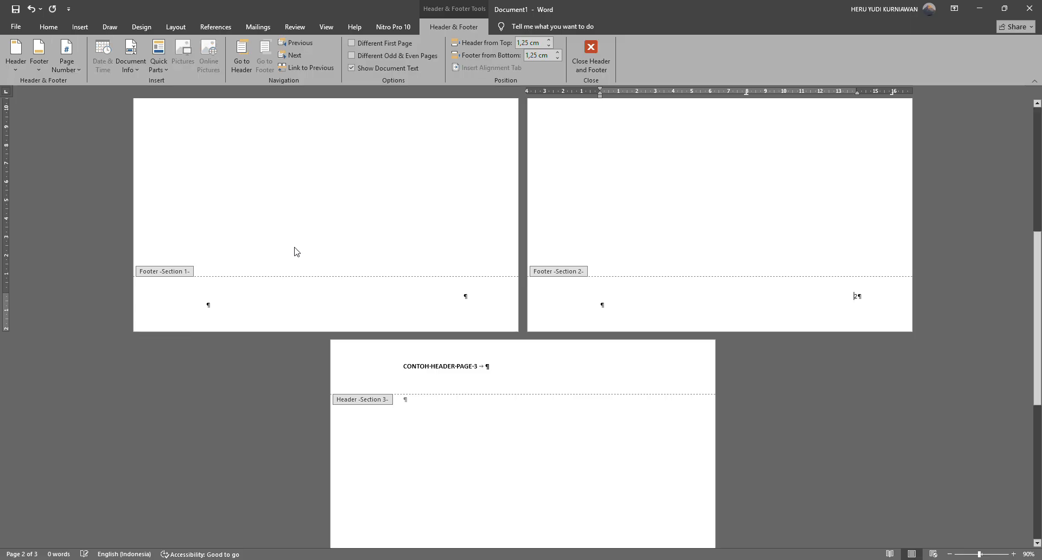
Format the Section 2 footer's page number as lowercase Roman numerals starting at i.
scroll(845, 338, down, 5)
scroll(844, 339, up, 6)
double_click(856, 314)
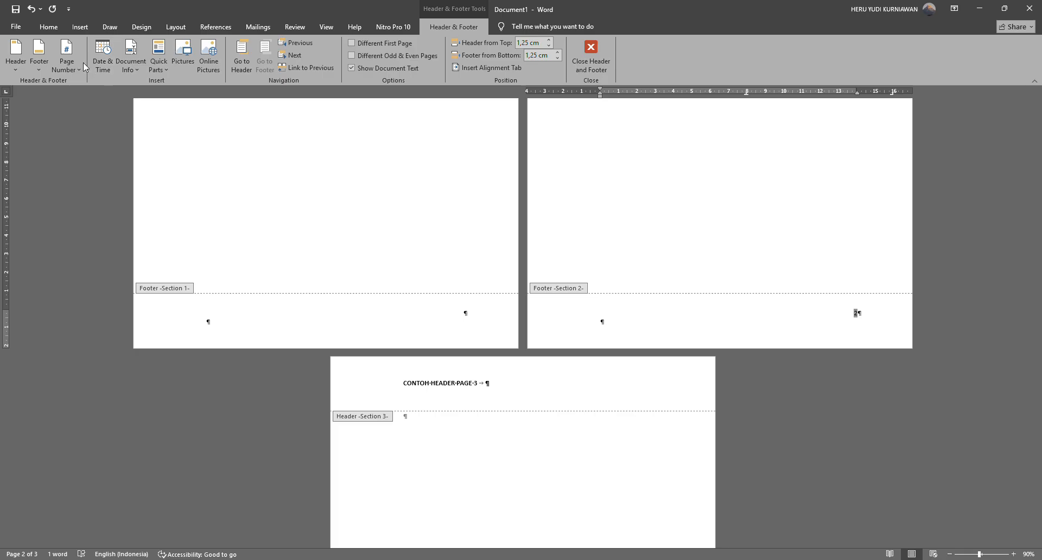
click(98, 131)
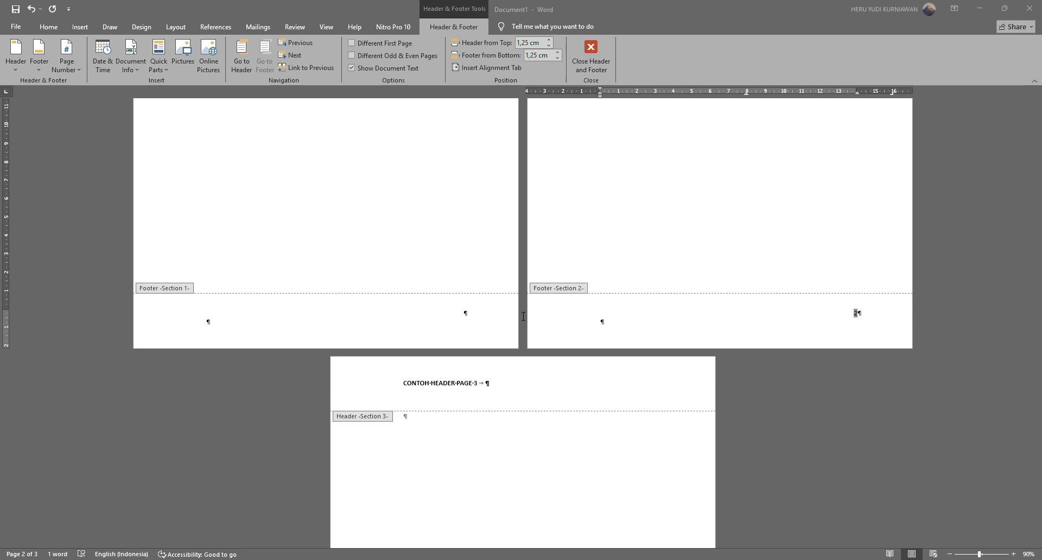
key(Return)
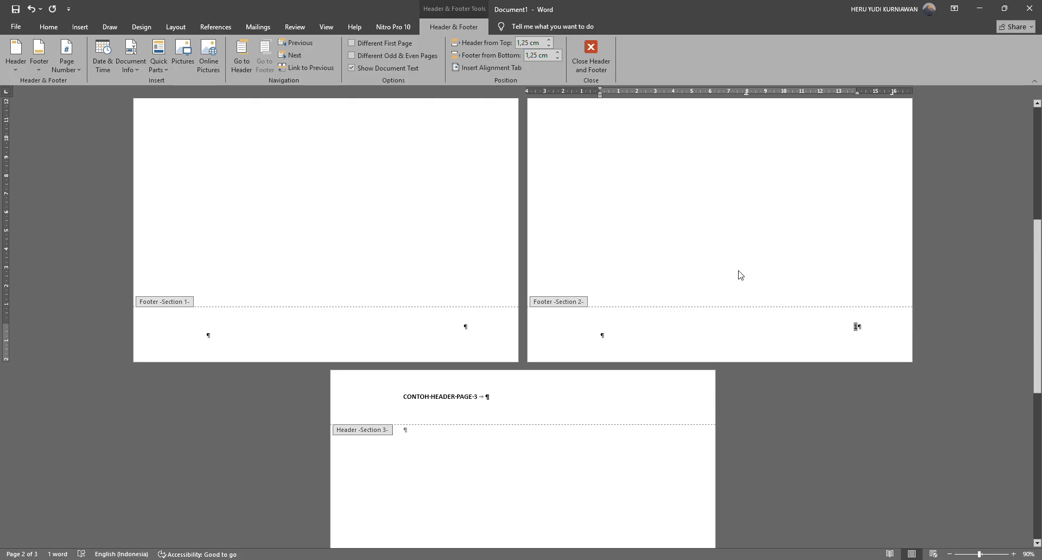
scroll(749, 277, up, 5)
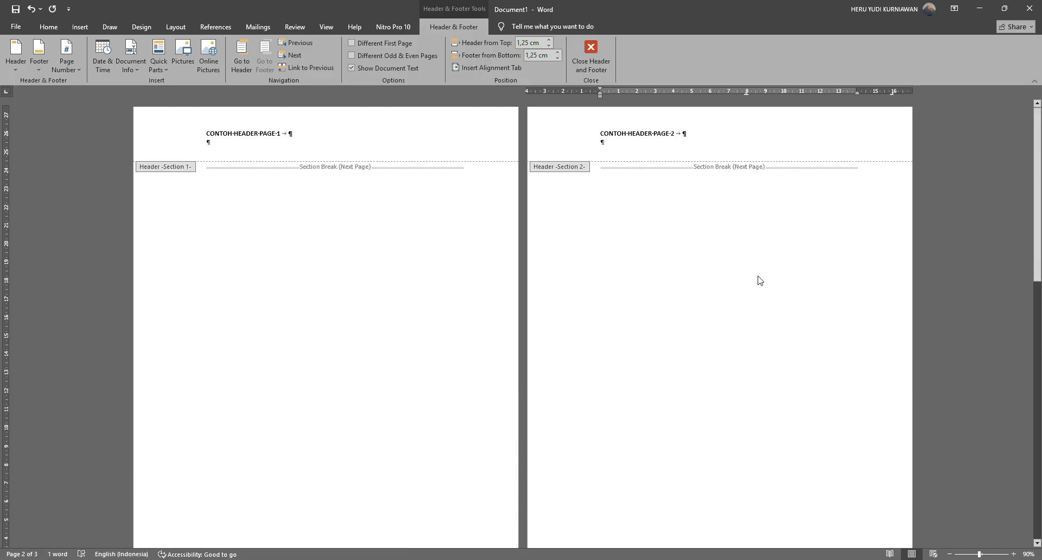
scroll(695, 223, down, 5)
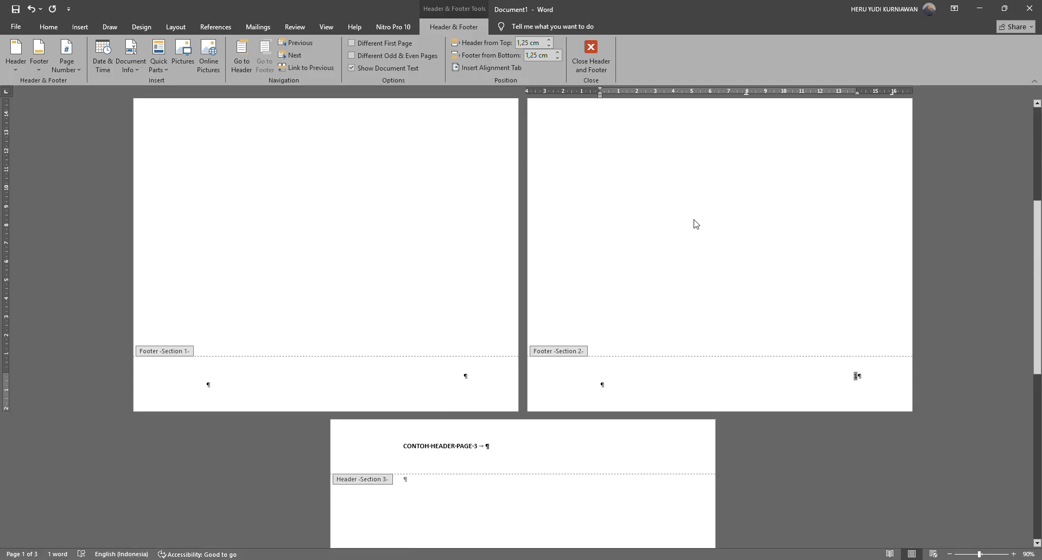
scroll(697, 224, up, 2)
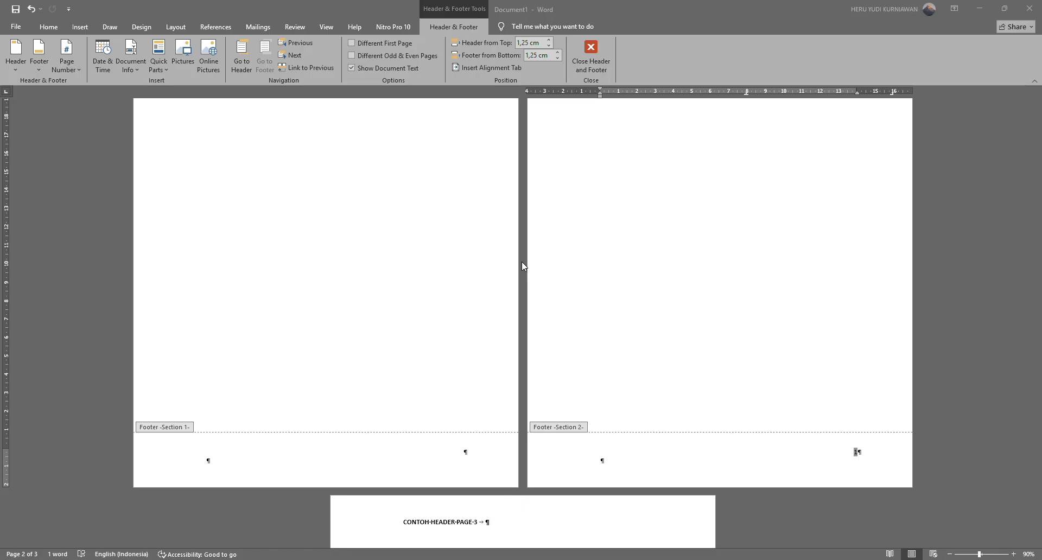
key(ctrl+z)
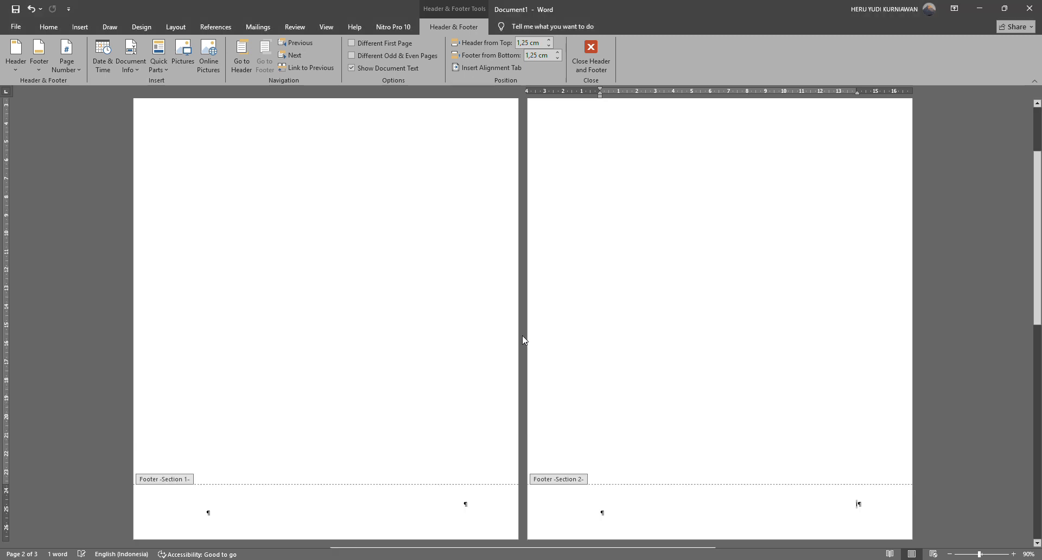
scroll(707, 379, up, 2)
Insert a right-aligned page number at the bottom of the page in the Section 3 footer.
scroll(707, 379, down, 13)
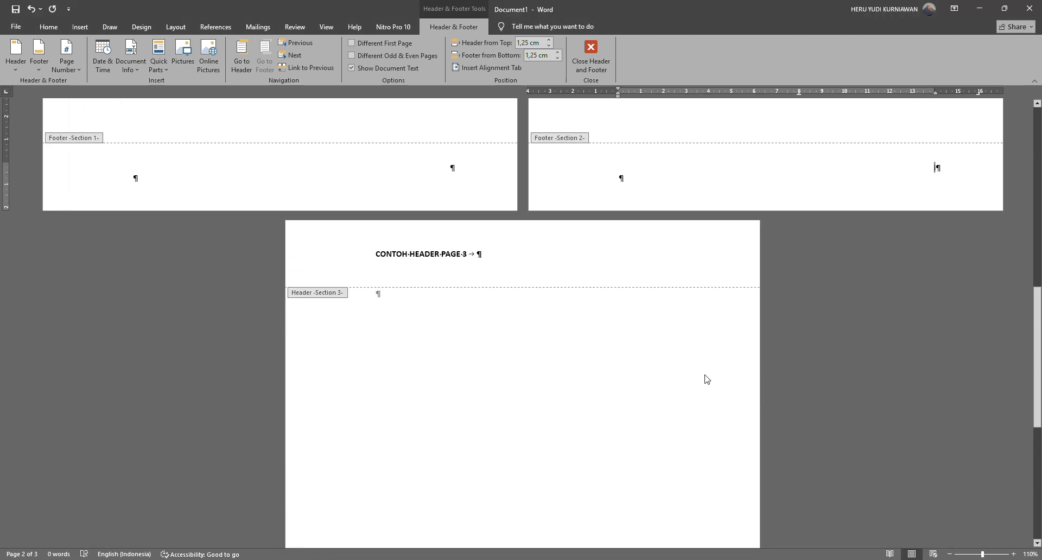
scroll(707, 380, up, 11)
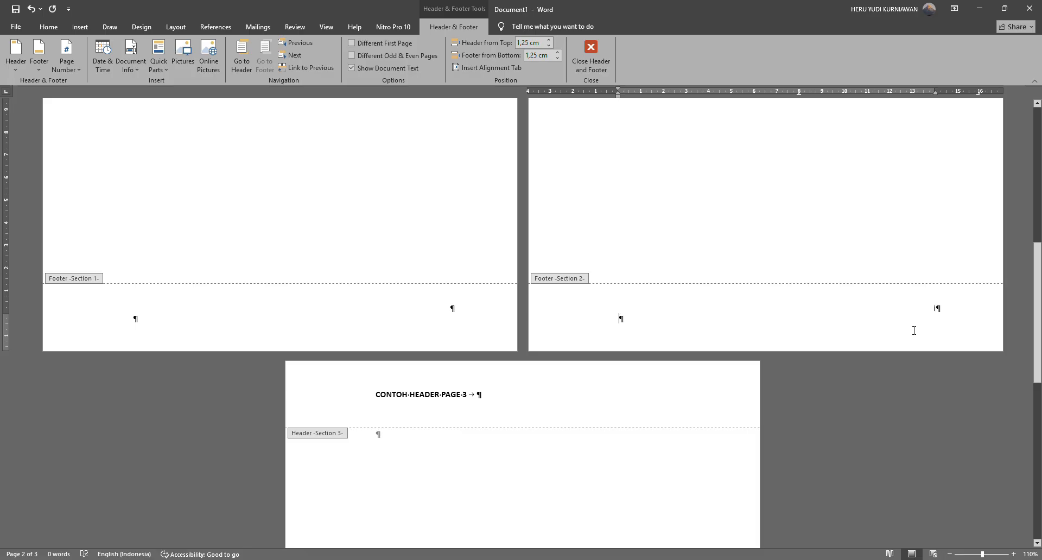
scroll(914, 330, up, 3)
scroll(914, 330, down, 10)
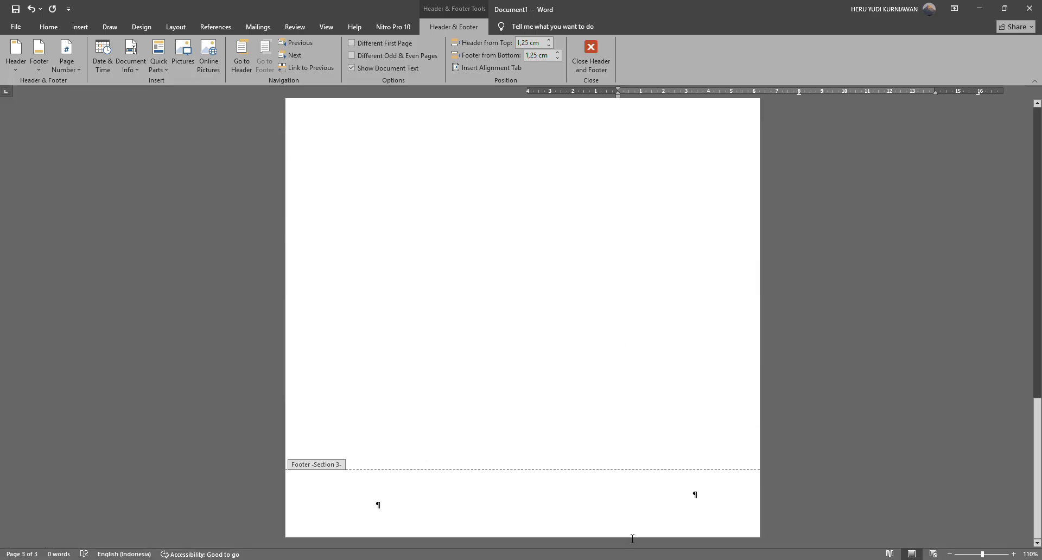
click(645, 494)
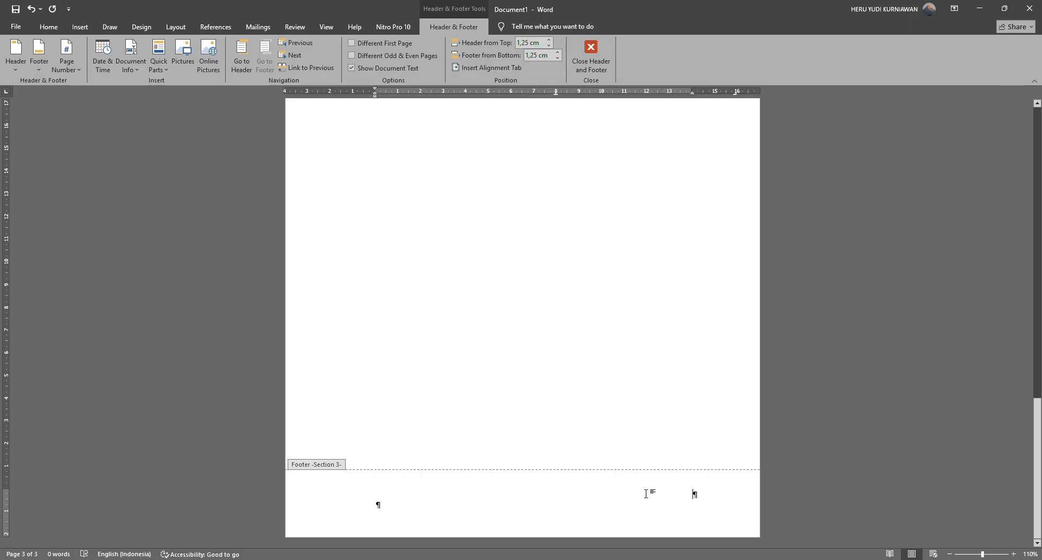
scroll(646, 494, up, 6)
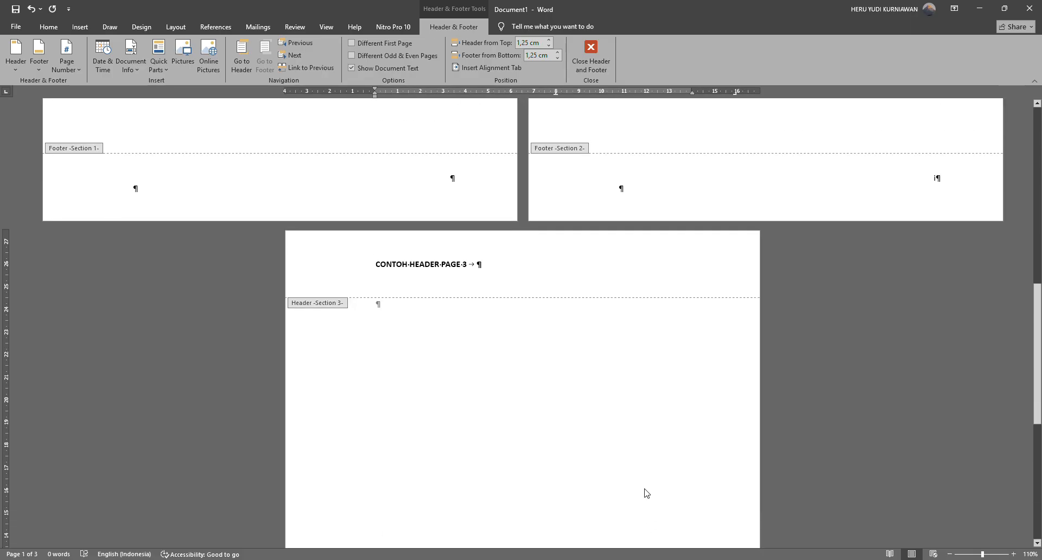
scroll(645, 493, down, 6)
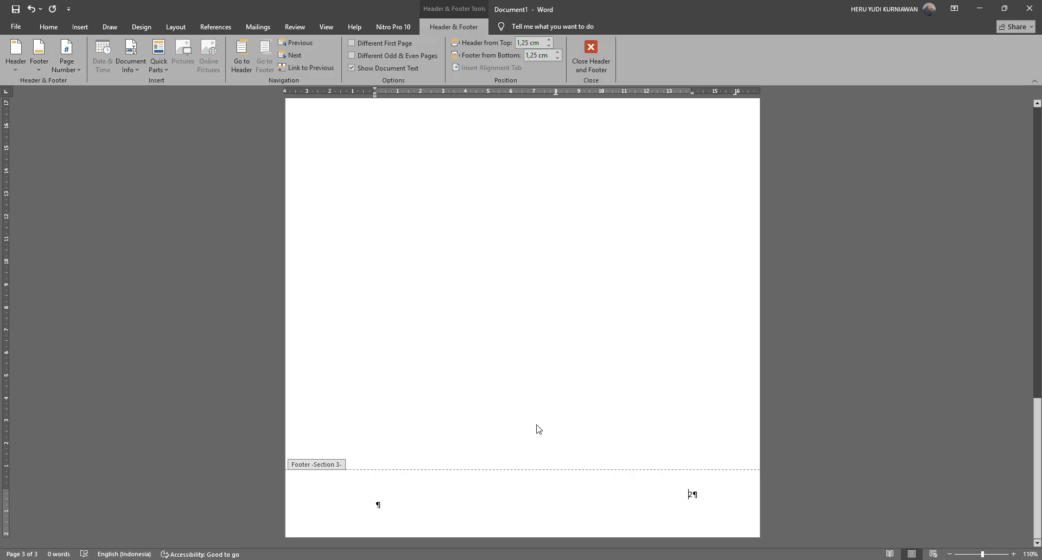
Set the page numbering of Section 3 to start at 1.
click(693, 499)
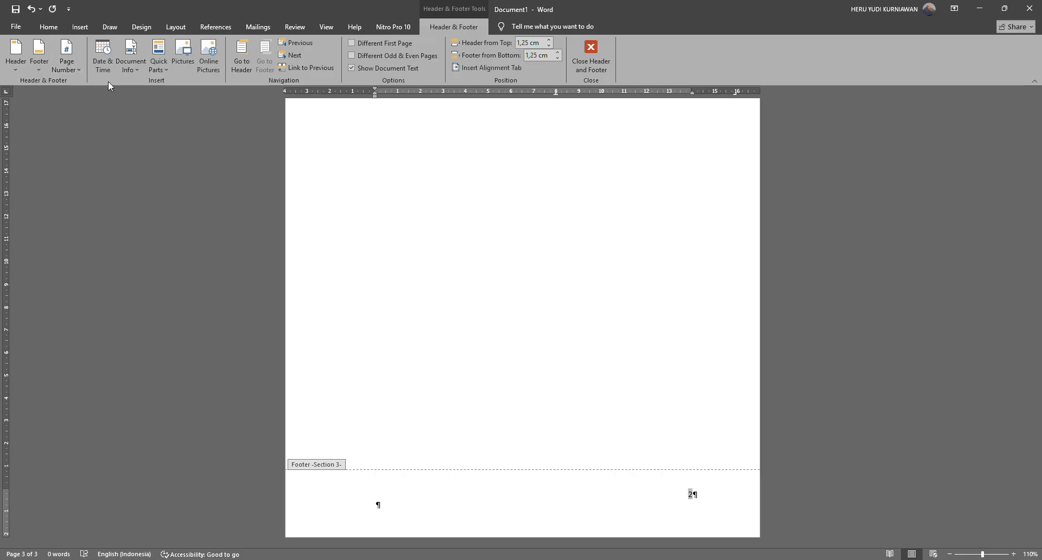
click(79, 71)
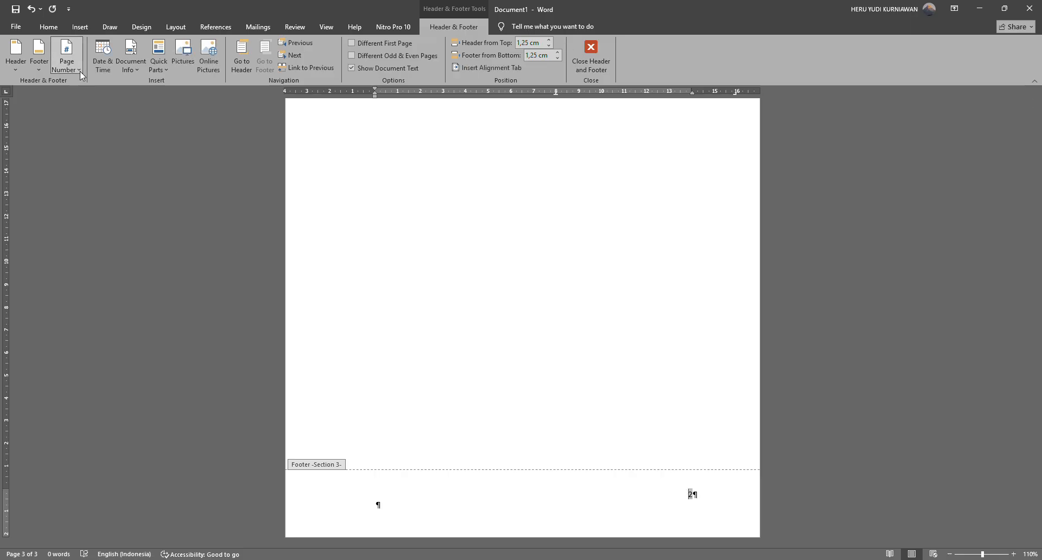
click(103, 135)
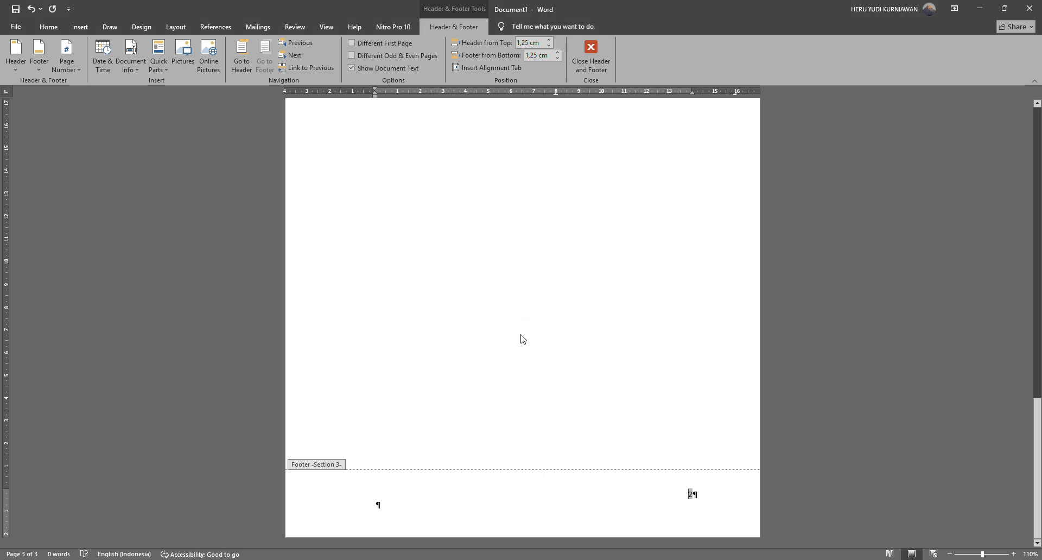
Compare the page numbers in the footers of all three sections.
scroll(549, 336, up, 8)
scroll(549, 336, up, 8)
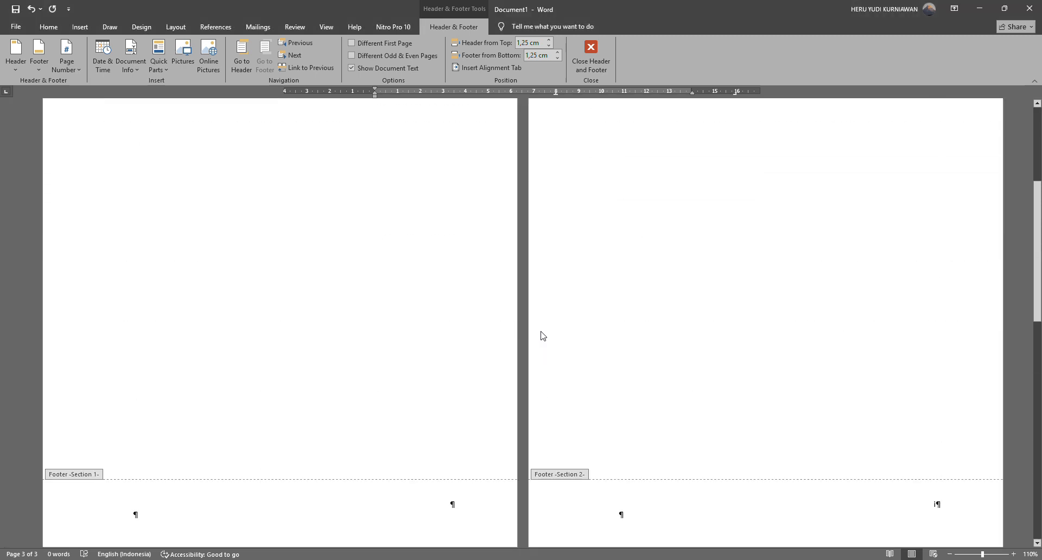
scroll(541, 337, down, 5)
scroll(542, 336, down, 1)
scroll(543, 336, up, 6)
scroll(543, 336, down, 10)
scroll(546, 337, down, 6)
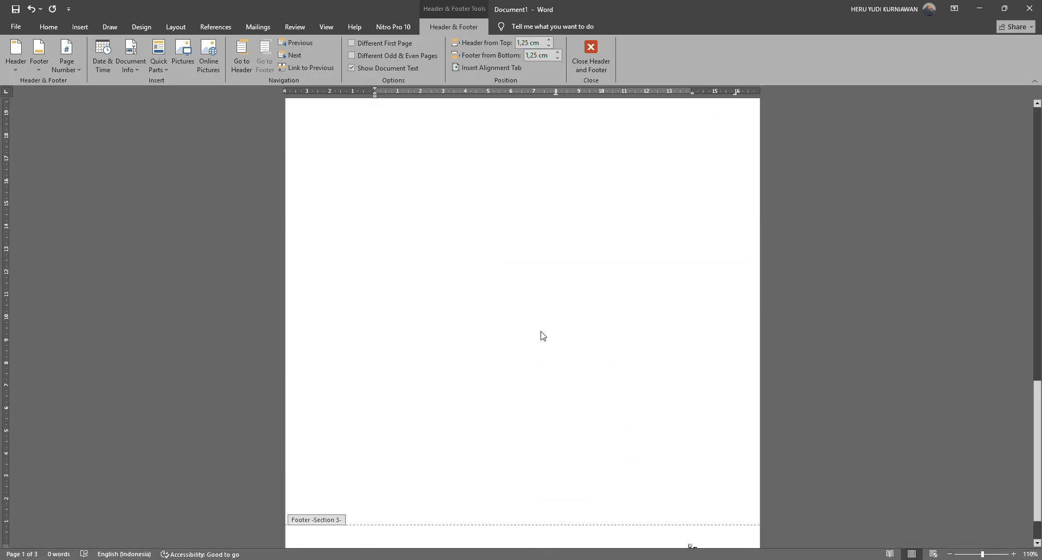
scroll(543, 336, up, 10)
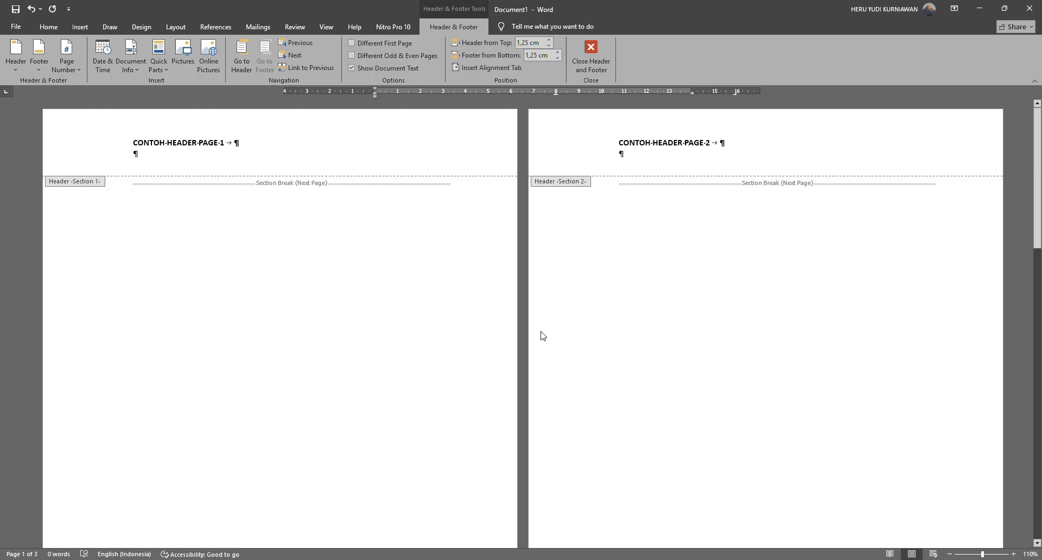
Enter COVER LUAR in the body of the first page and COVER DALAM in the body of the second page.
double_click(282, 259)
text(C)
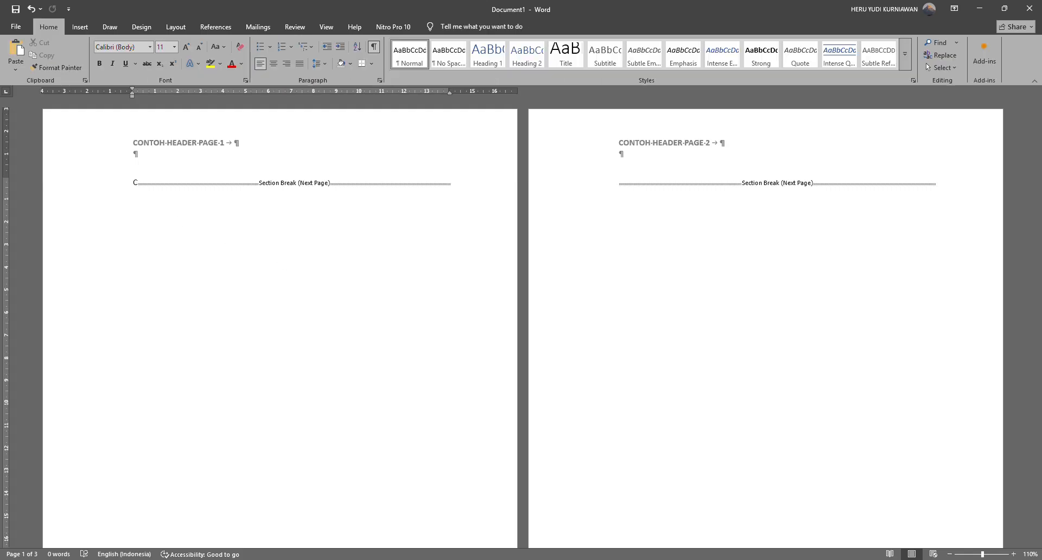
text(OVER LUAR)
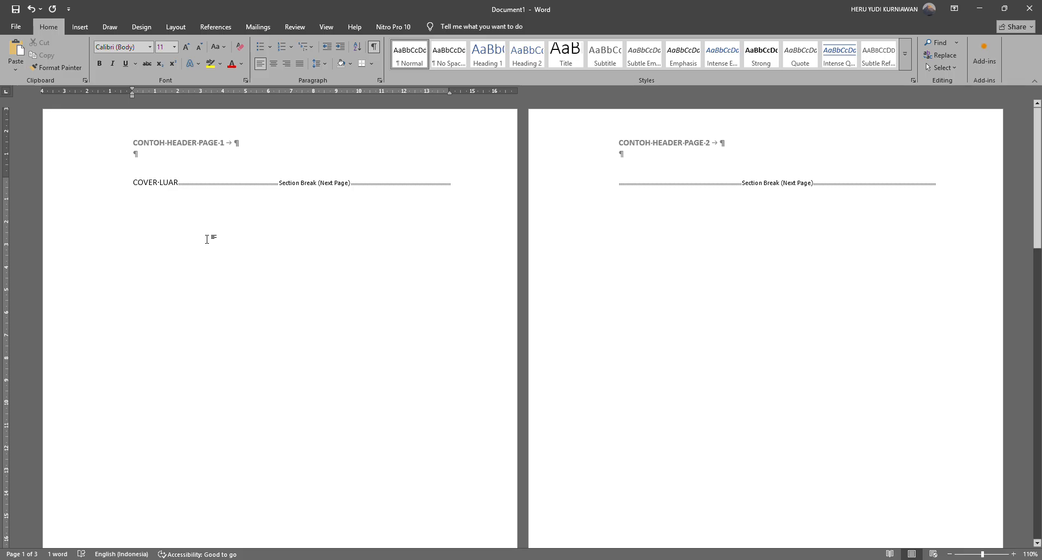
click(622, 193)
text(COVER DALAM)
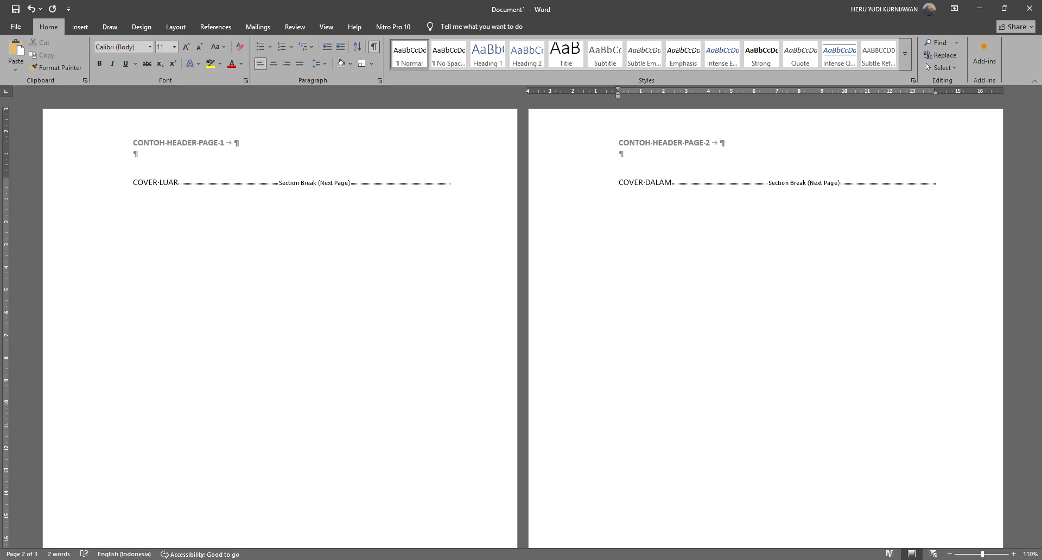
Enter BAB I PENDAHULUAN in the body of the third page.
scroll(377, 309, down, 10)
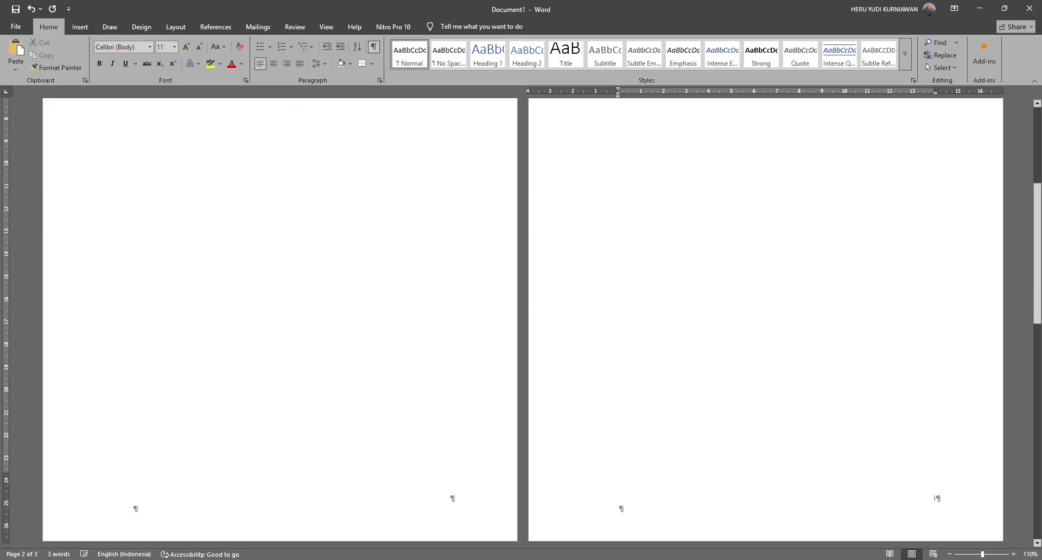
click(410, 268)
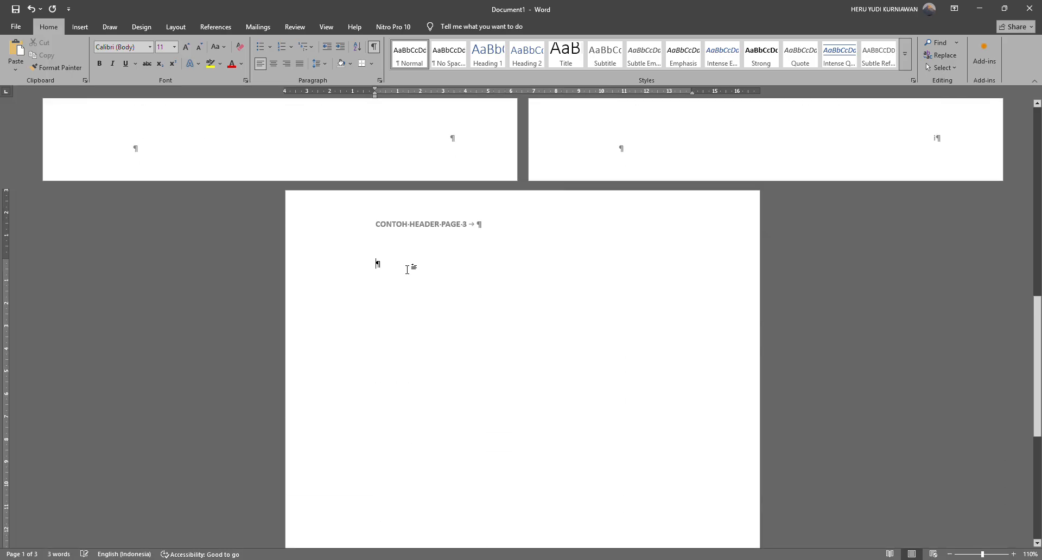
scroll(409, 268, down, 5)
scroll(430, 293, up, 4)
scroll(431, 293, up, 3)
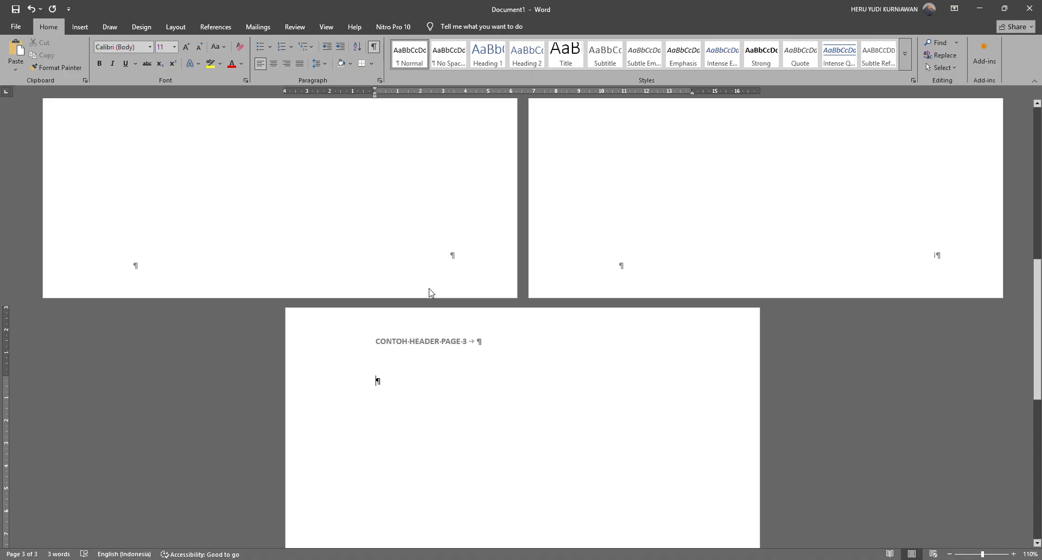
text(BAB 1)
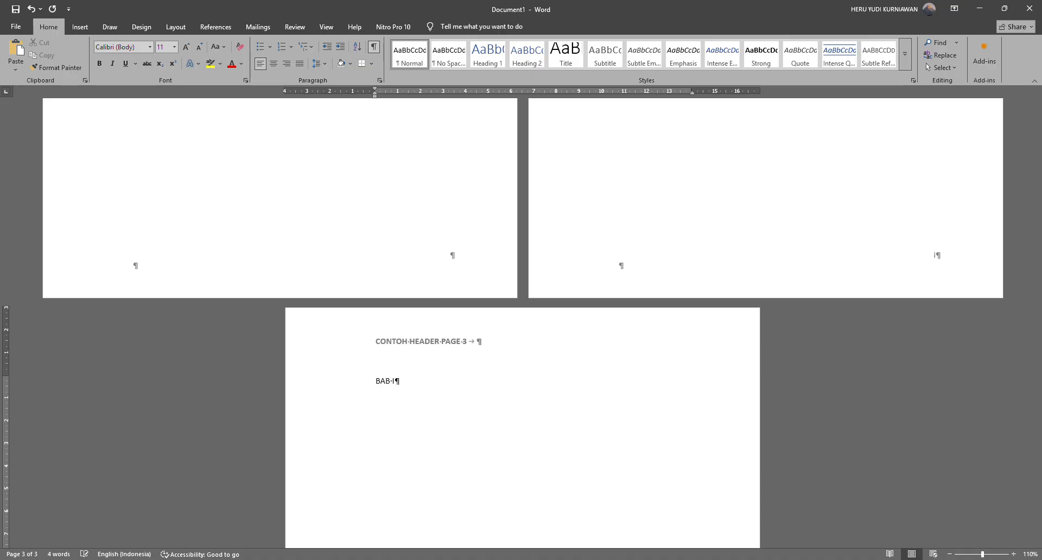
text( PENDA)
key(BackSpace)
key(BackSpace)
key(BackSpace)
key(BackSpace)
key(BackSpace)
key(BackSpace)
key(BackSpace)
text(I PENDAHULUAN)
Review the page numbering of the outer cover, inner cover and chapter pages.
scroll(523, 326, down, 8)
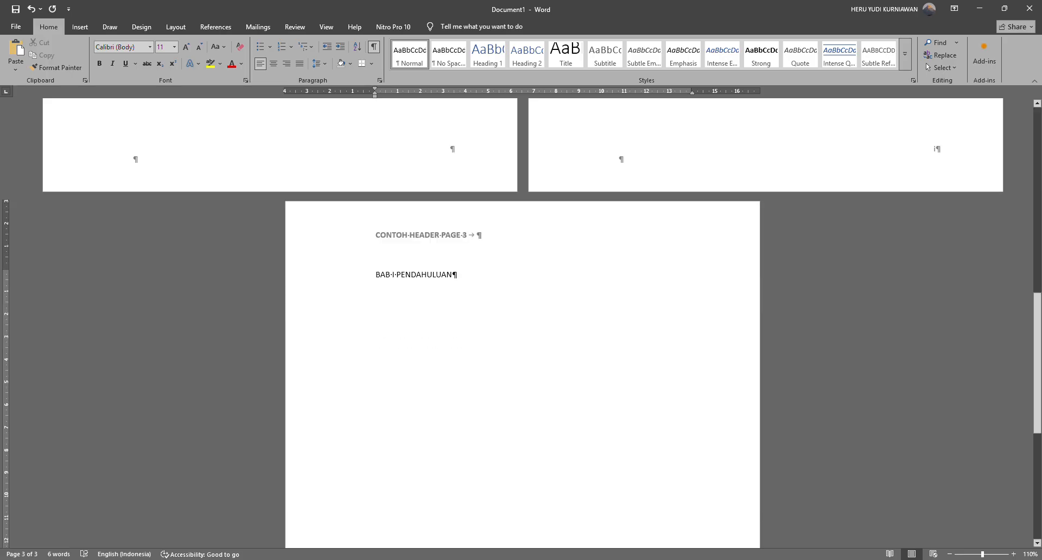
scroll(690, 493, up, 15)
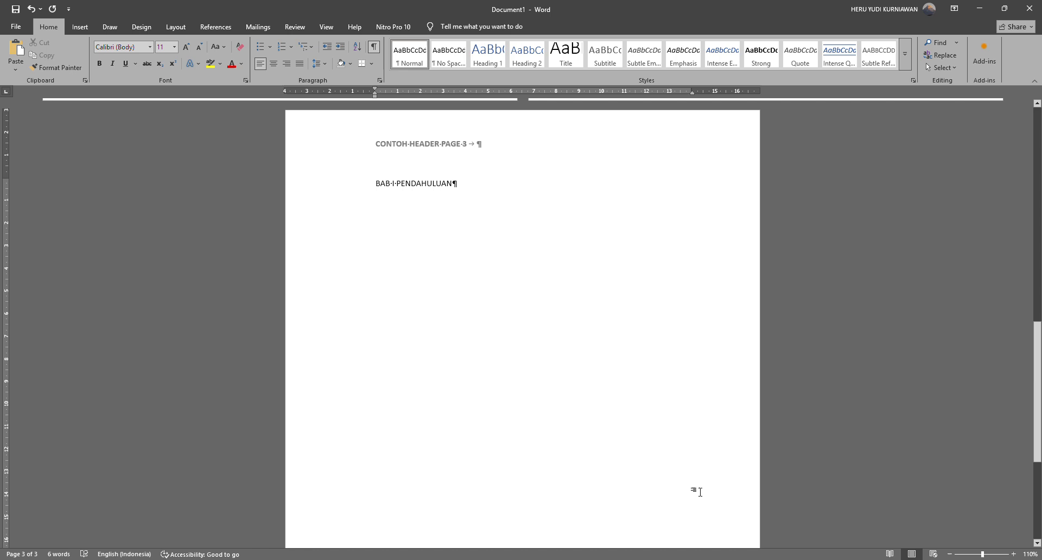
scroll(691, 492, up, 2)
scroll(712, 396, down, 10)
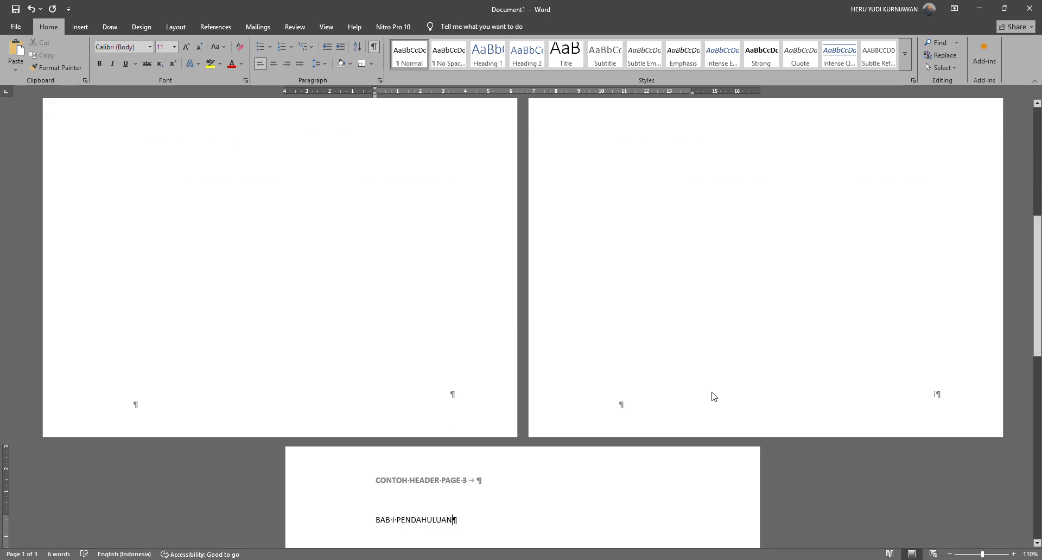
scroll(713, 397, up, 7)
click(701, 228)
scroll(771, 247, down, 10)
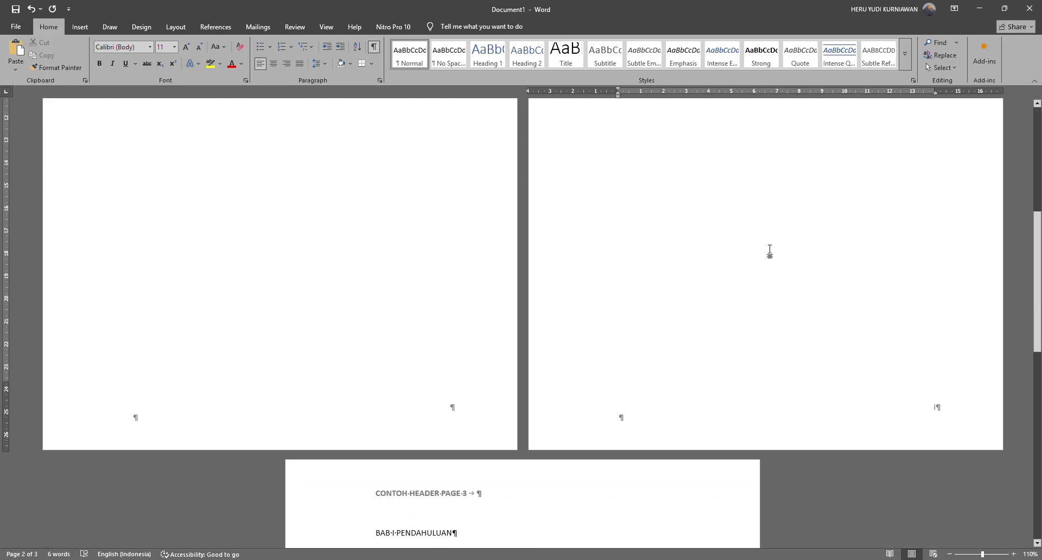
scroll(937, 303, down, 9)
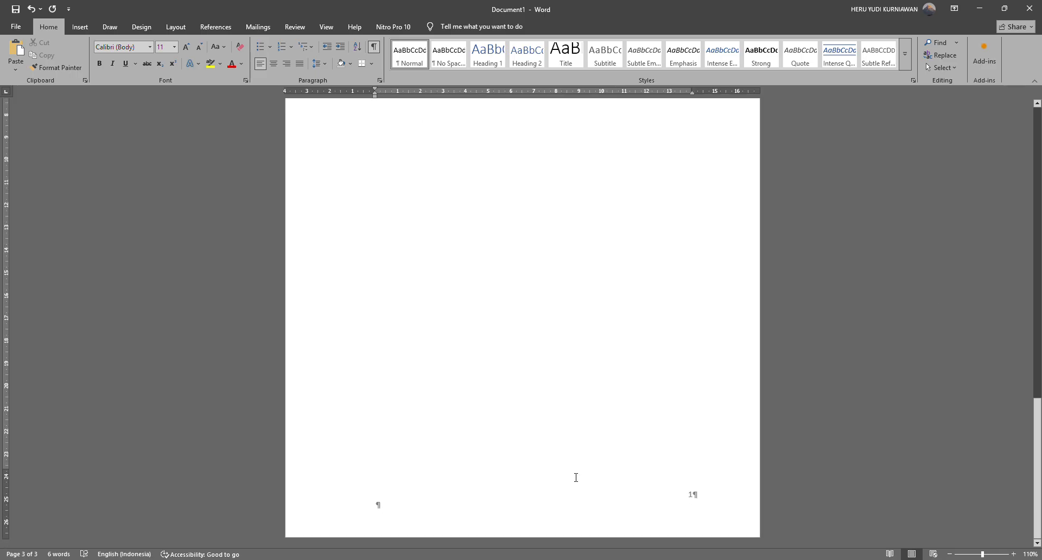
scroll(574, 477, up, 18)
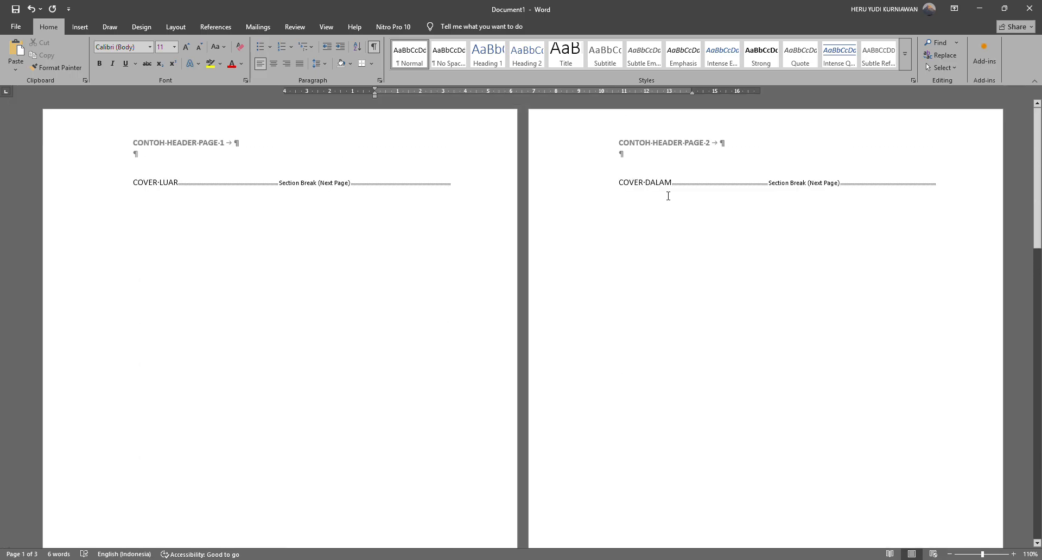
Insert two page breaks in Section 2 after COVER DALAM and check the footer numbers of the added pages.
key(ctrl+Return)
scroll(692, 237, down, 10)
scroll(694, 237, down, 3)
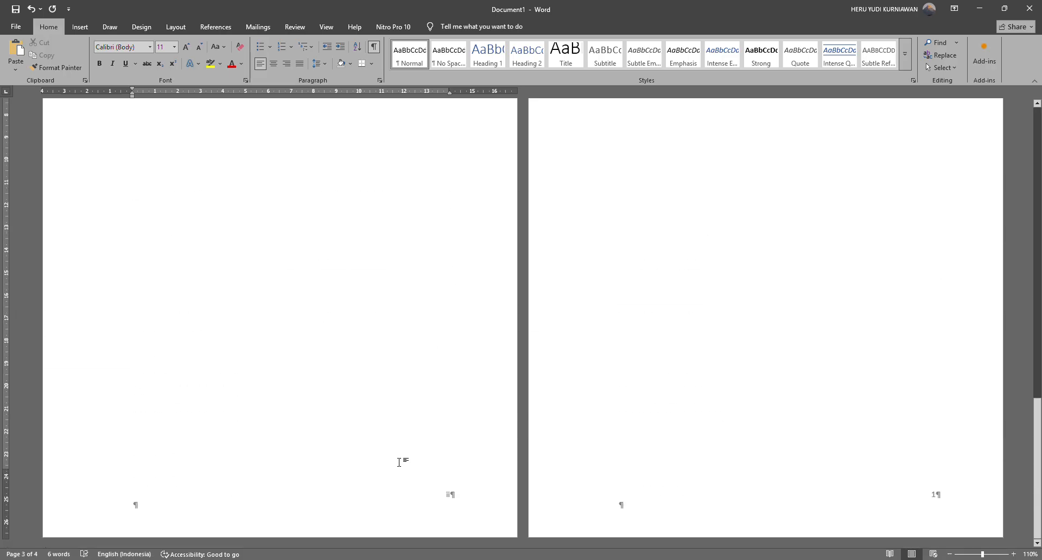
scroll(404, 467, down, 6)
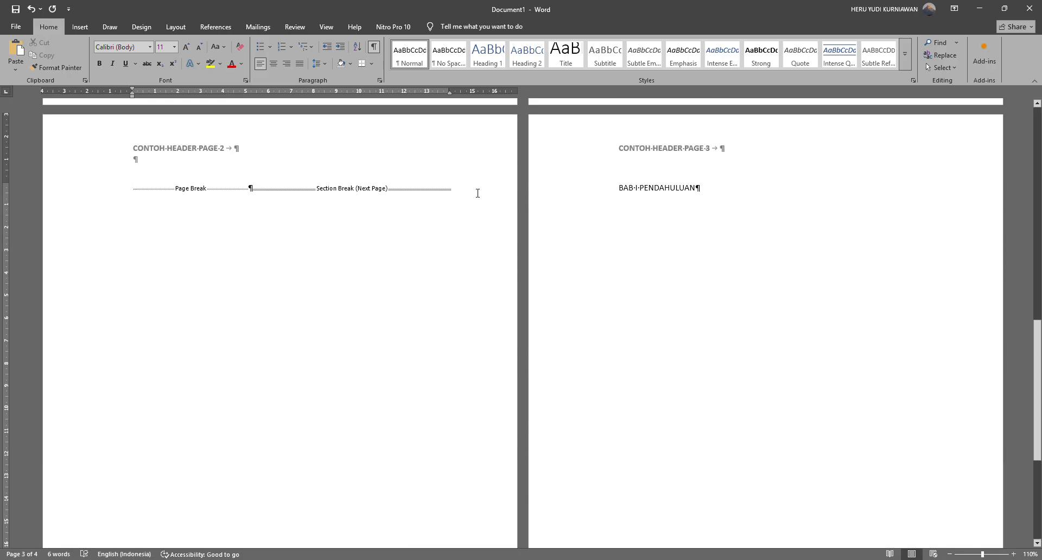
key(ctrl+Return)
scroll(478, 193, down, 9)
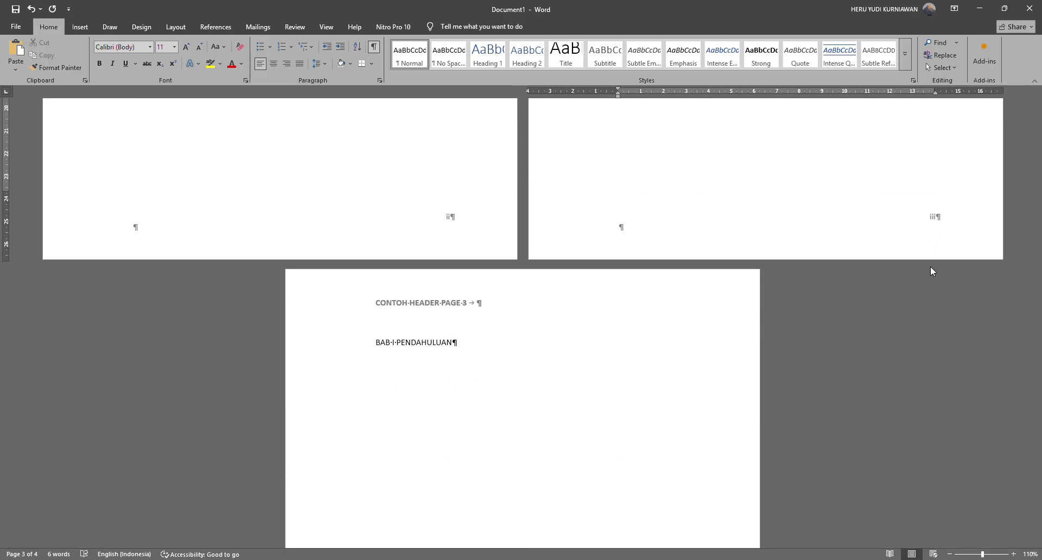
Review the headers and footer page numbers from the COVER LUAR page through the BAB I PENDAHULUAN page.
scroll(877, 216, up, 6)
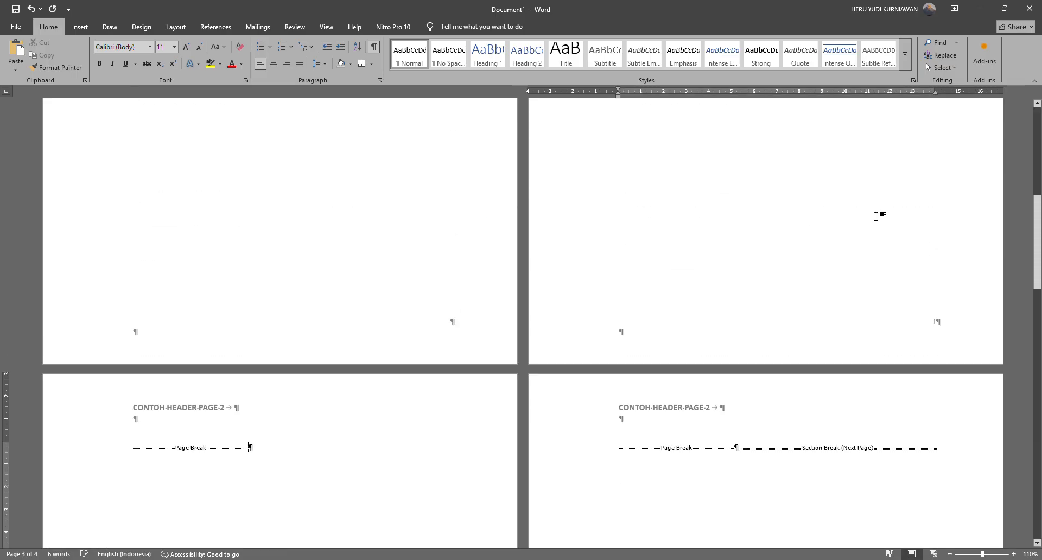
scroll(714, 262, up, 5)
scroll(380, 312, down, 4)
scroll(321, 317, up, 5)
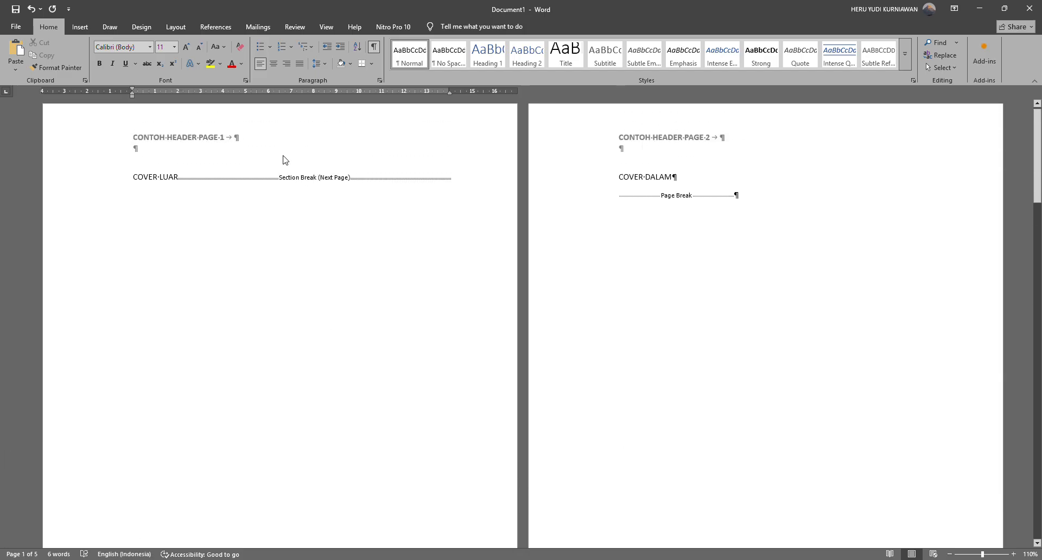
scroll(683, 155, down, 5)
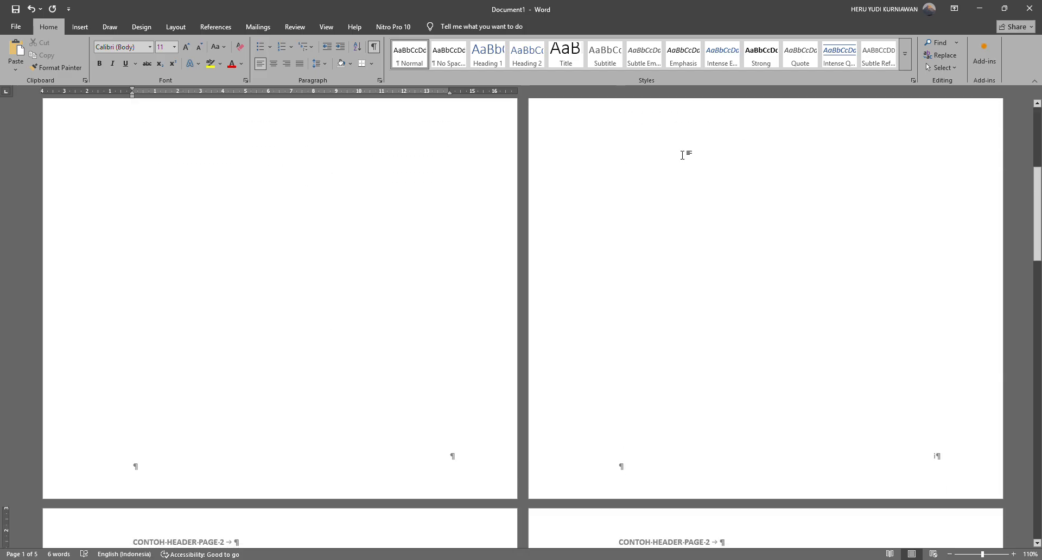
scroll(683, 155, down, 5)
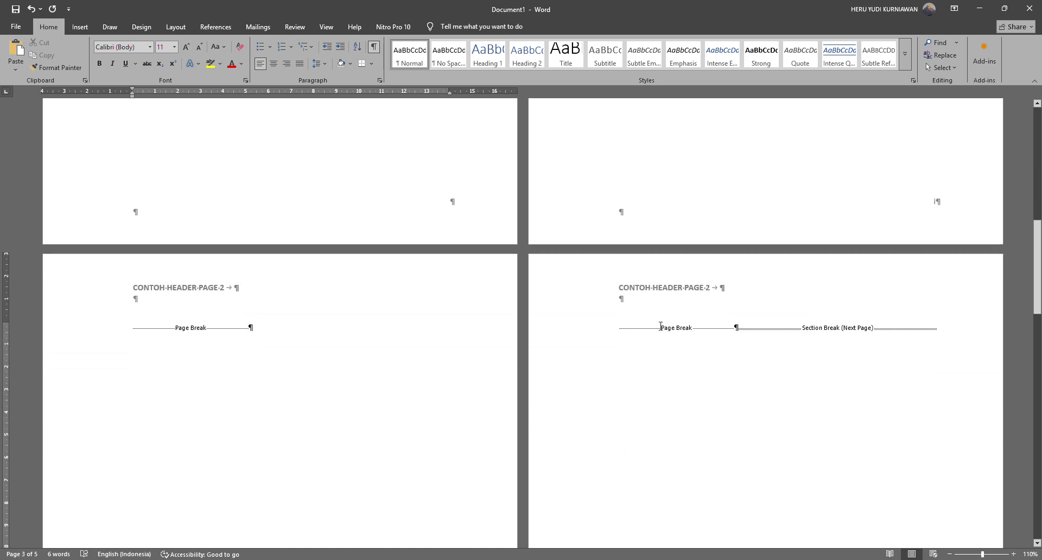
scroll(607, 384, down, 10)
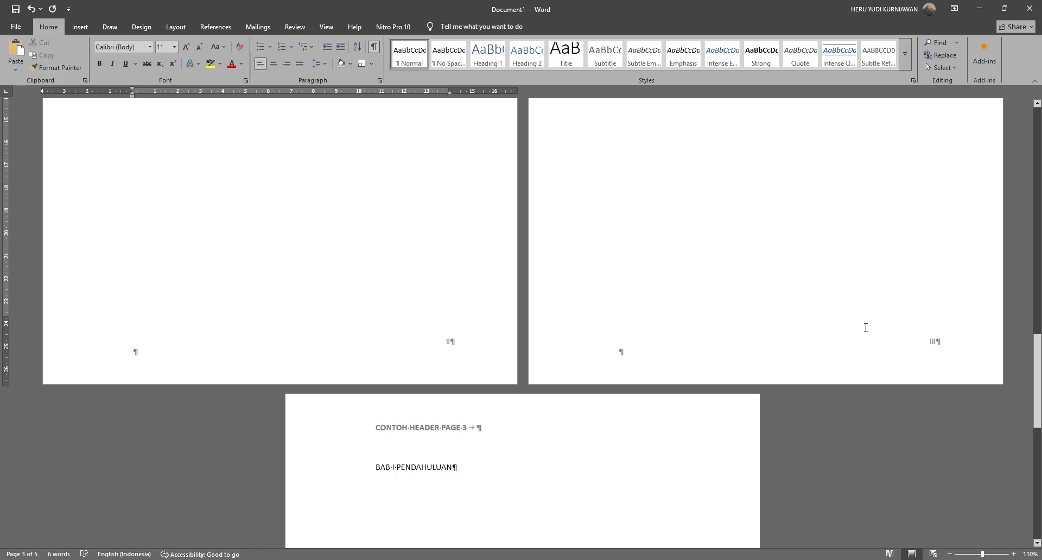
scroll(819, 333, down, 5)
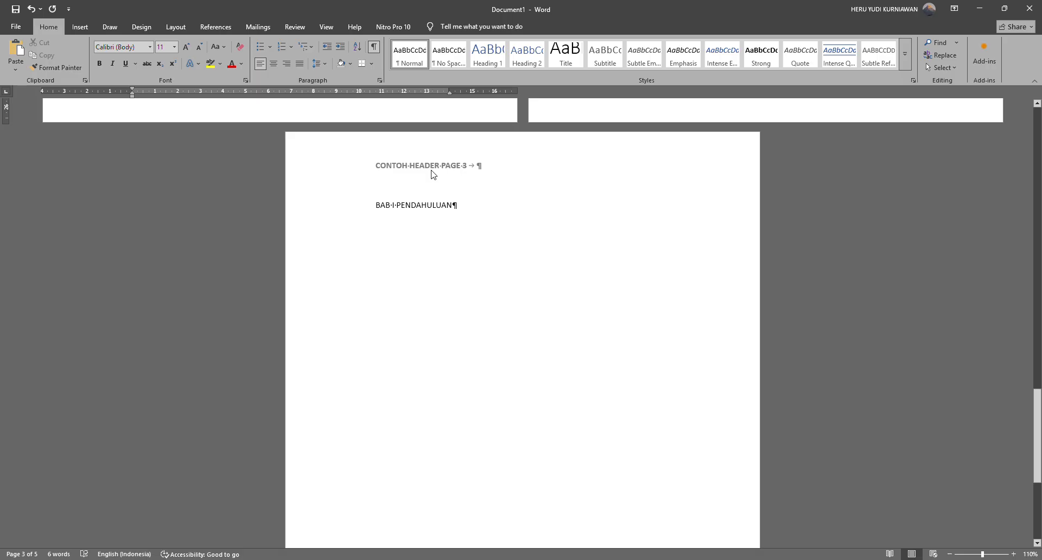
scroll(539, 206, down, 1)
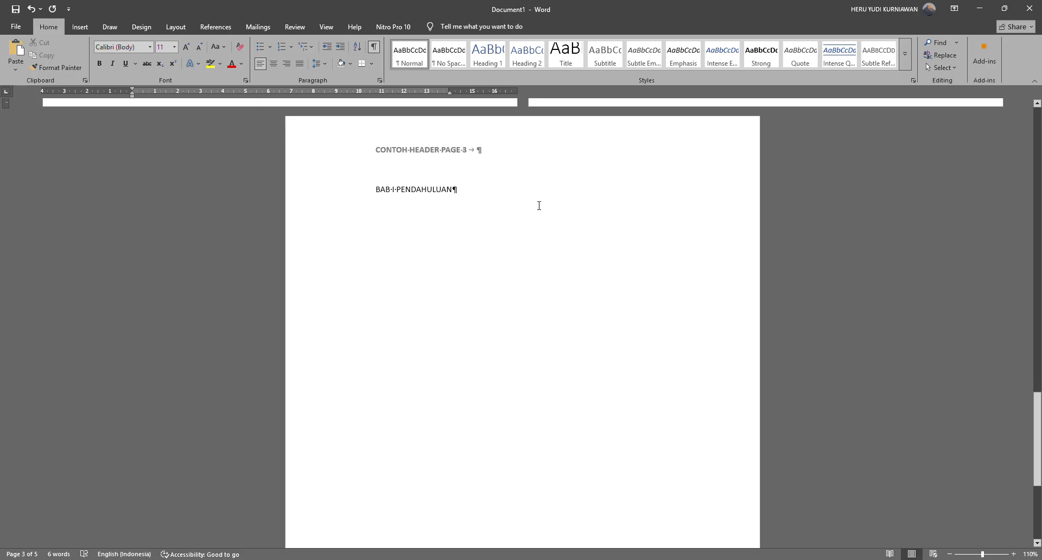
scroll(539, 206, down, 8)
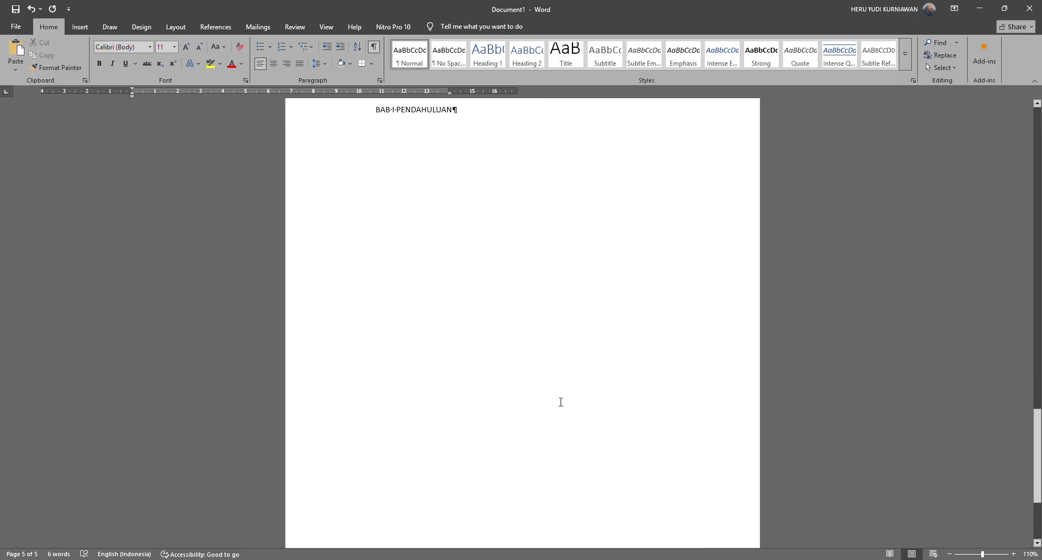
Insert a page break after BAB I PENDAHULUAN and check the footer numbers of the chapter pages.
scroll(560, 402, up, 8)
click(477, 342)
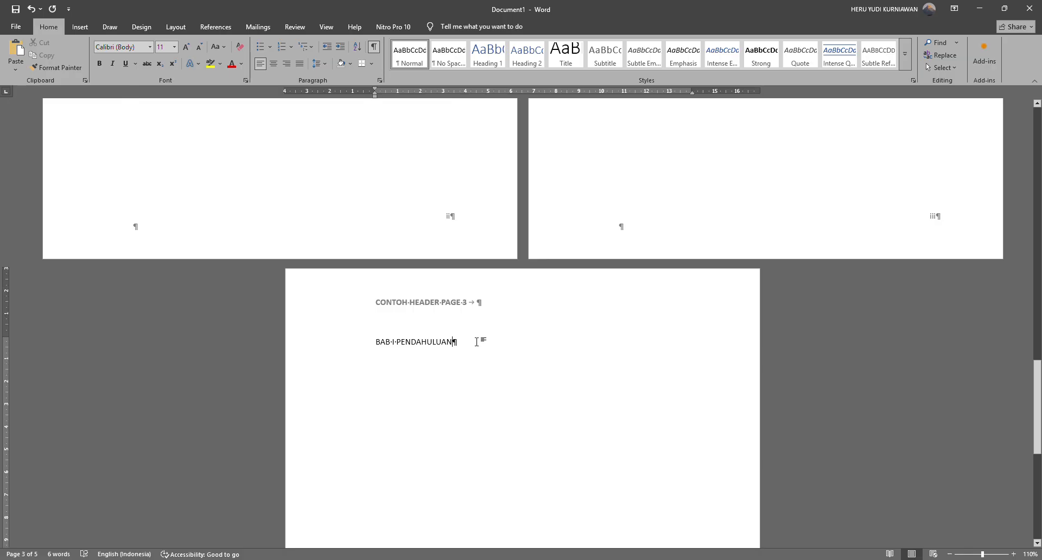
key(ctrl+Return)
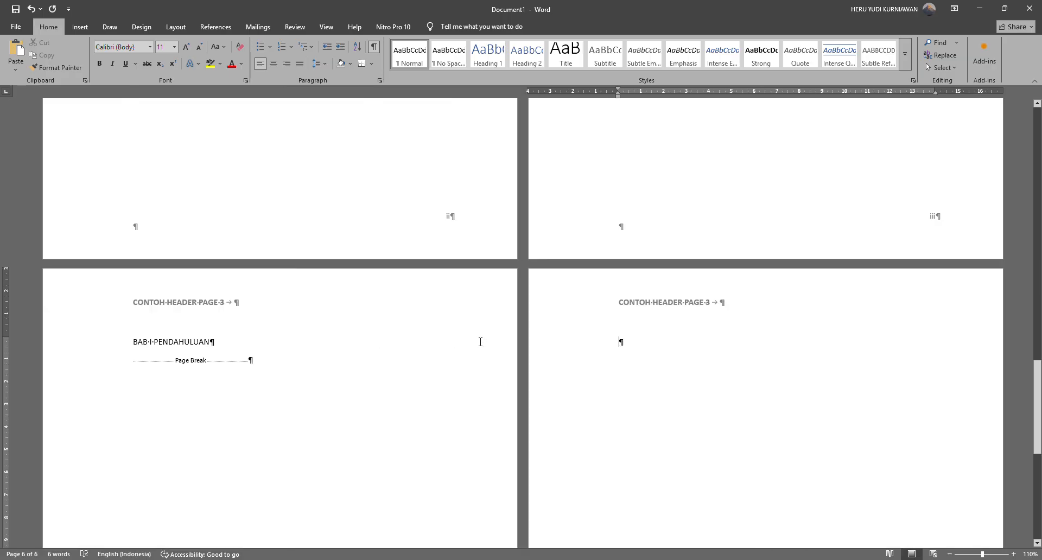
scroll(480, 342, down, 7)
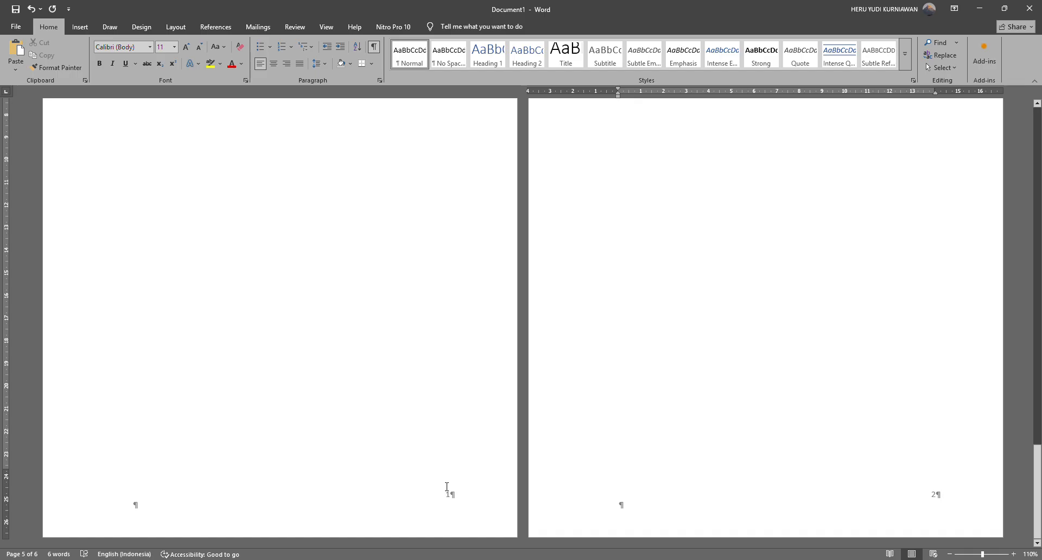
scroll(619, 114, up, 10)
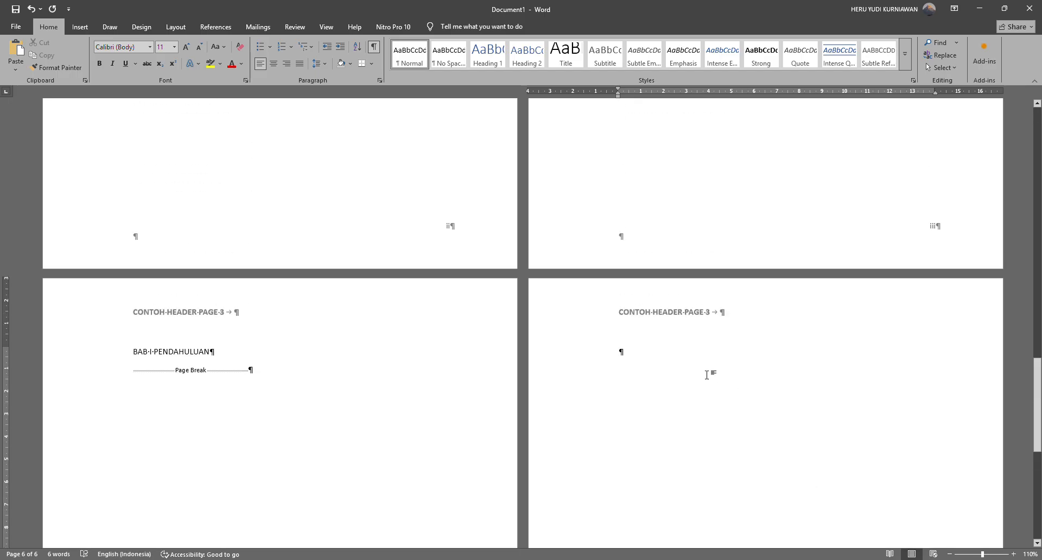
Insert two more page breaks at the end of the chapter section to extend it with further pages.
scroll(651, 373, up, 3)
scroll(651, 373, down, 5)
scroll(814, 326, down, 8)
scroll(374, 180, up, 10)
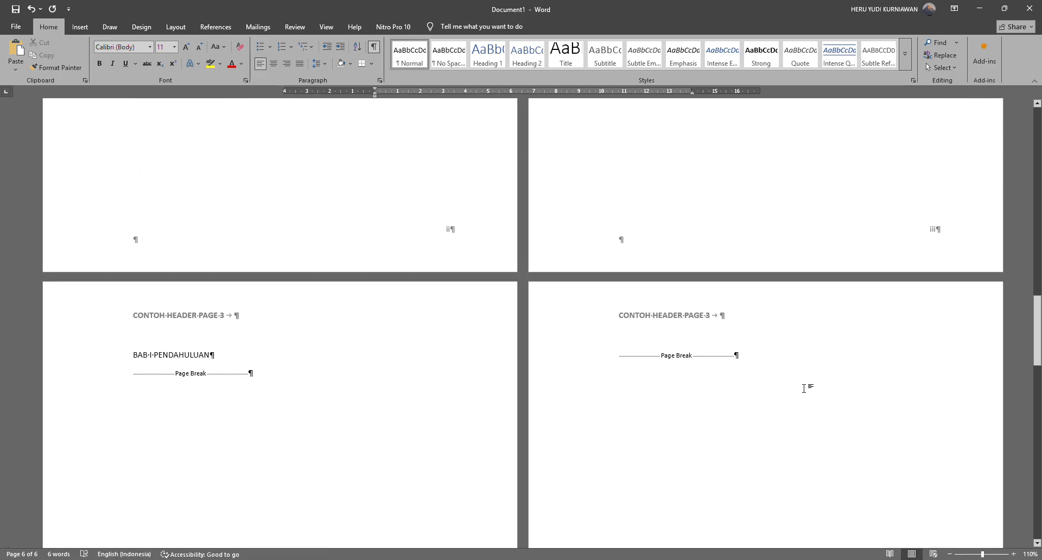
click(740, 347)
key(Return)
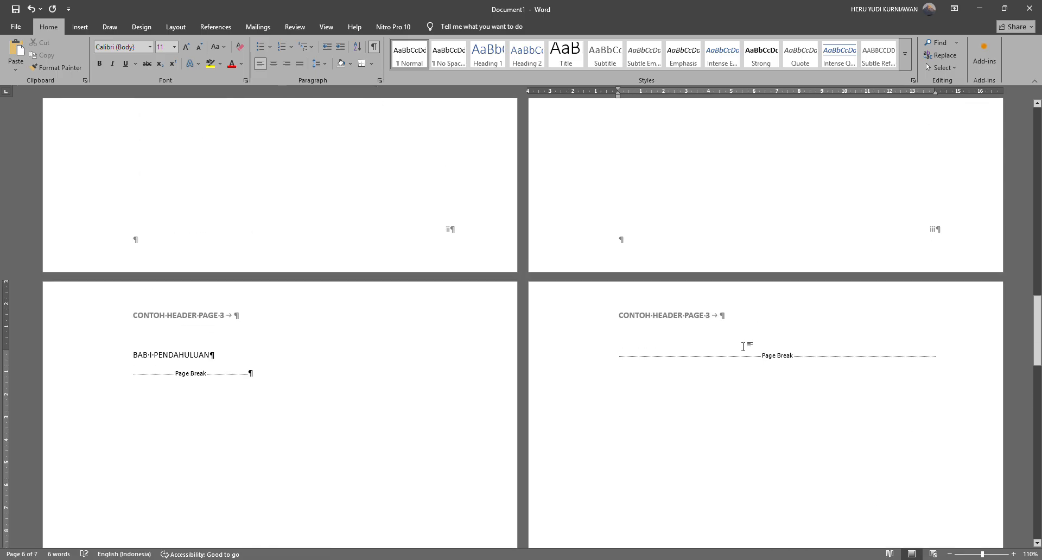
scroll(745, 346, down, 6)
key(Return)
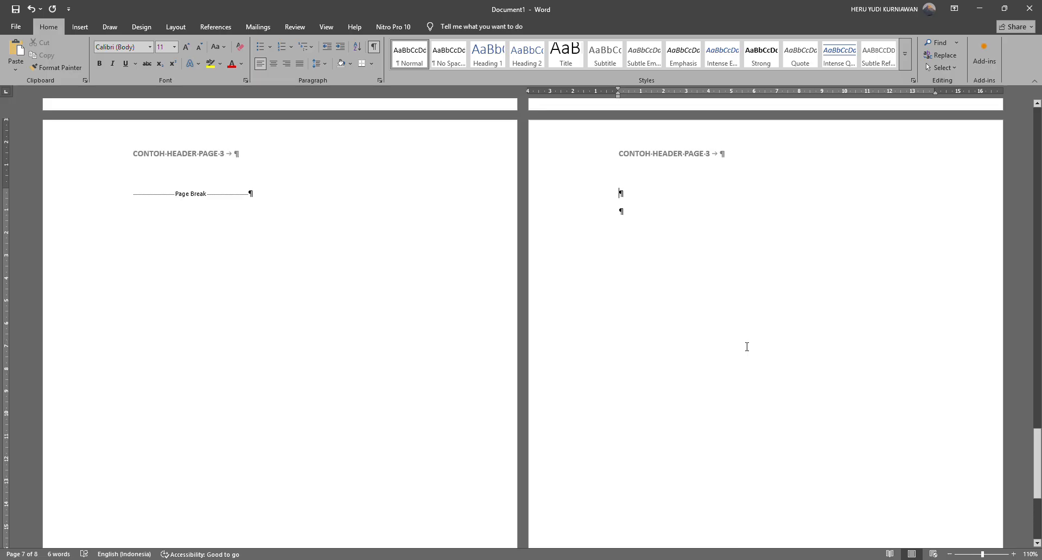
Compare the headers and footer numbering of the COVER LUAR page with those of the COVER DALAM section.
scroll(747, 346, up, 3)
scroll(747, 347, up, 15)
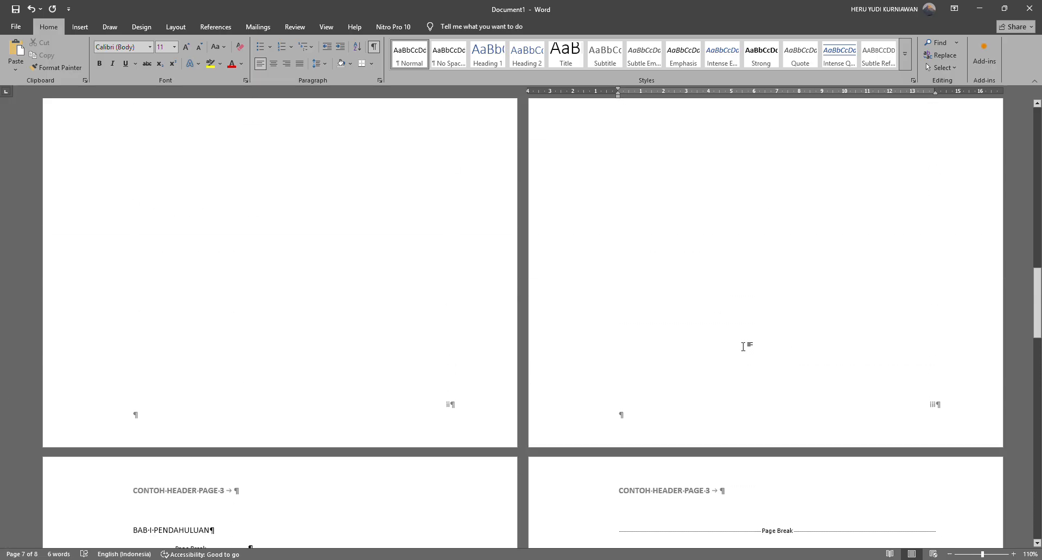
scroll(743, 347, up, 3)
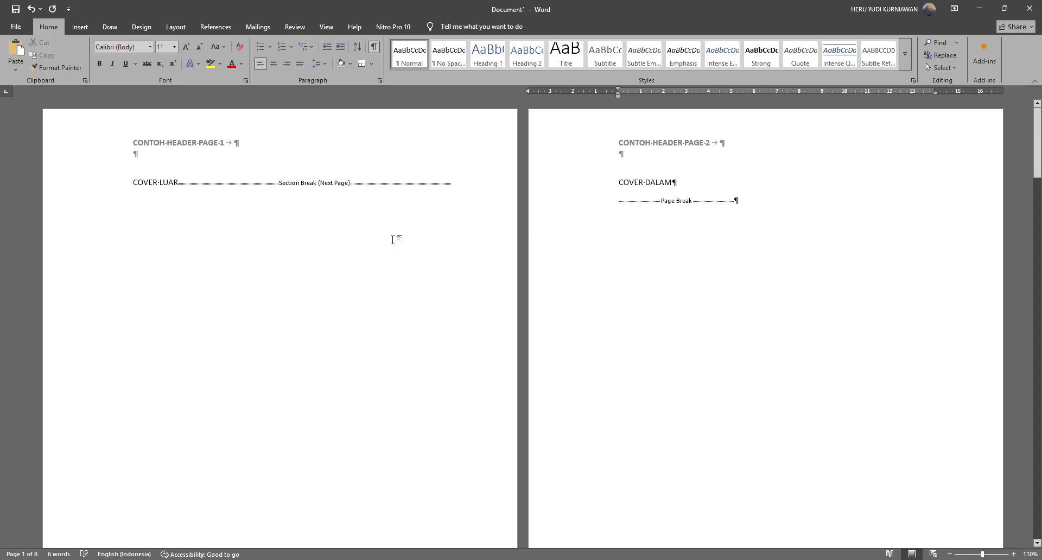
scroll(393, 239, down, 8)
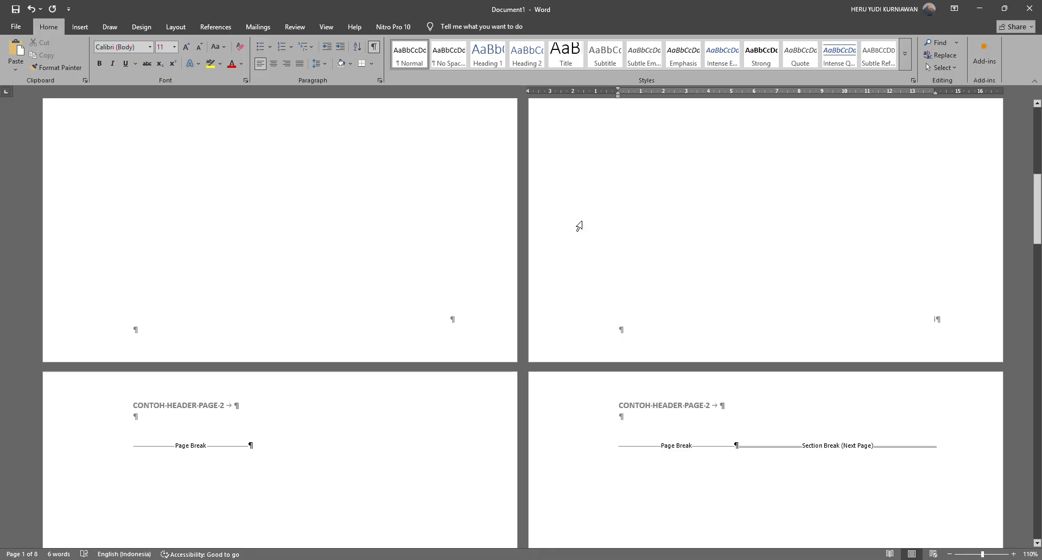
scroll(577, 228, up, 8)
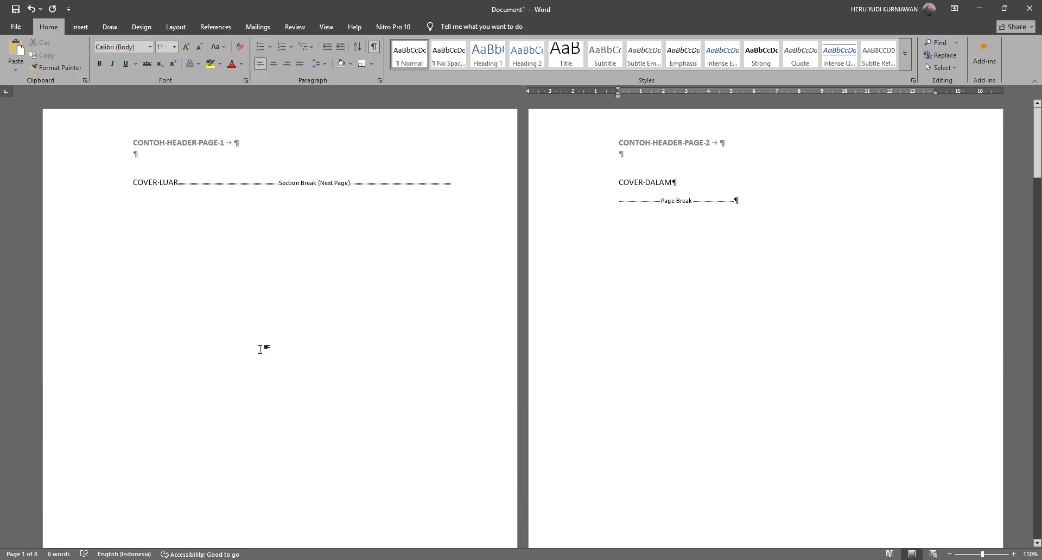
scroll(260, 349, down, 8)
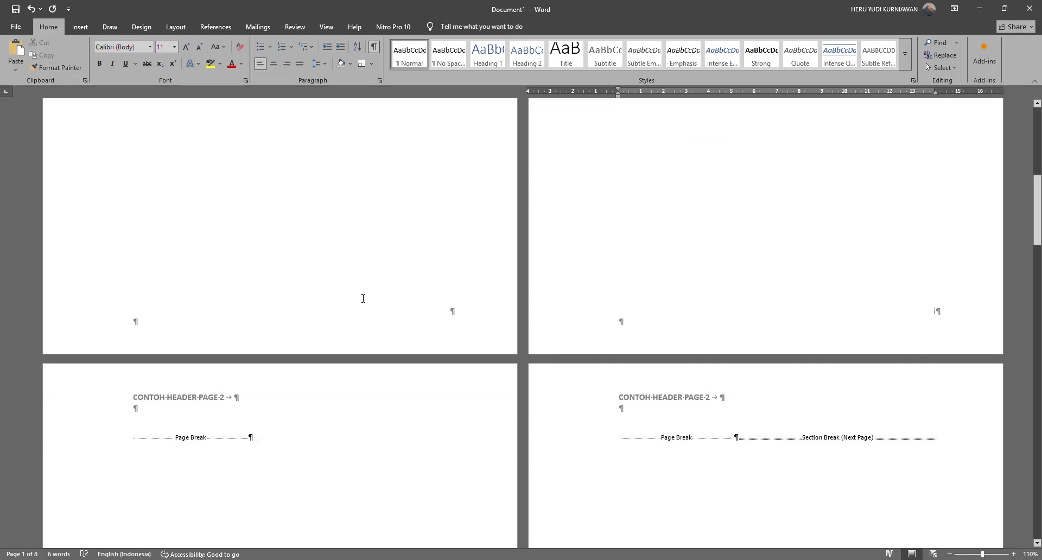
scroll(780, 292, up, 8)
click(791, 348)
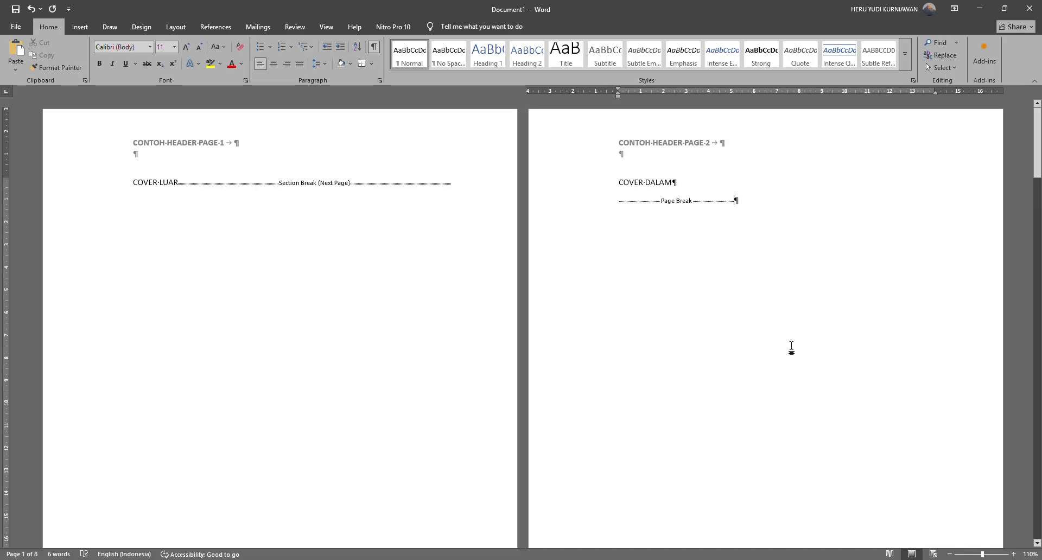
scroll(792, 347, down, 8)
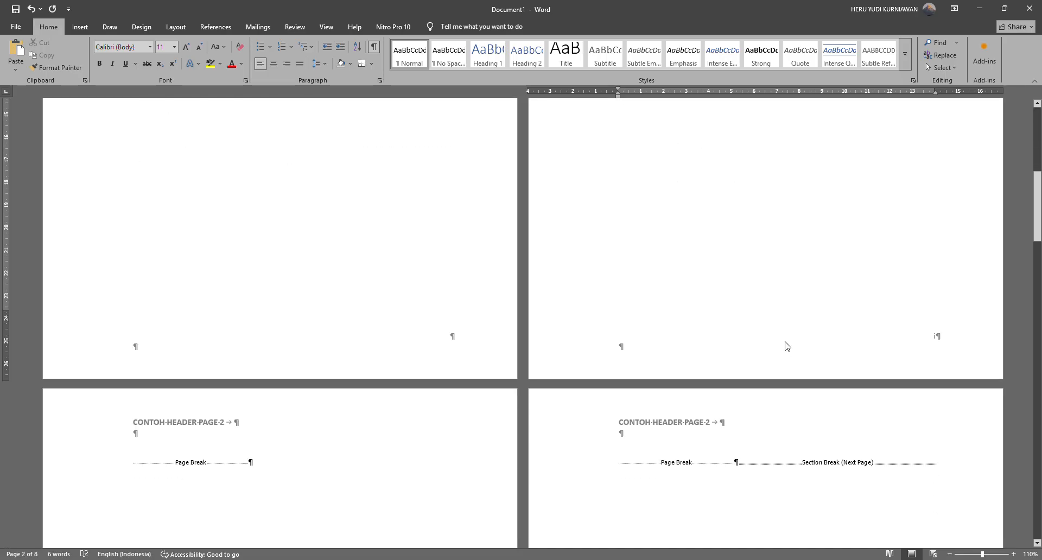
scroll(933, 354, up, 8)
scroll(937, 355, down, 10)
scroll(929, 355, up, 3)
scroll(930, 354, down, 6)
scroll(930, 353, up, 5)
Examine the headers and footer page numbers of the chapter section, starting from the BAB I PENDAHULUAN page.
scroll(867, 353, down, 8)
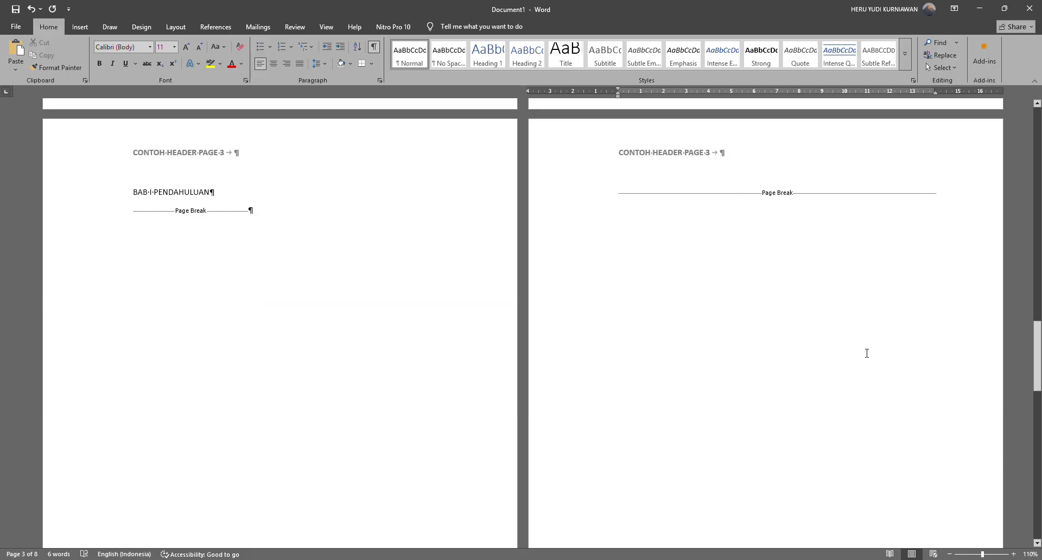
scroll(867, 354, up, 5)
scroll(470, 388, down, 6)
scroll(470, 390, up, 2)
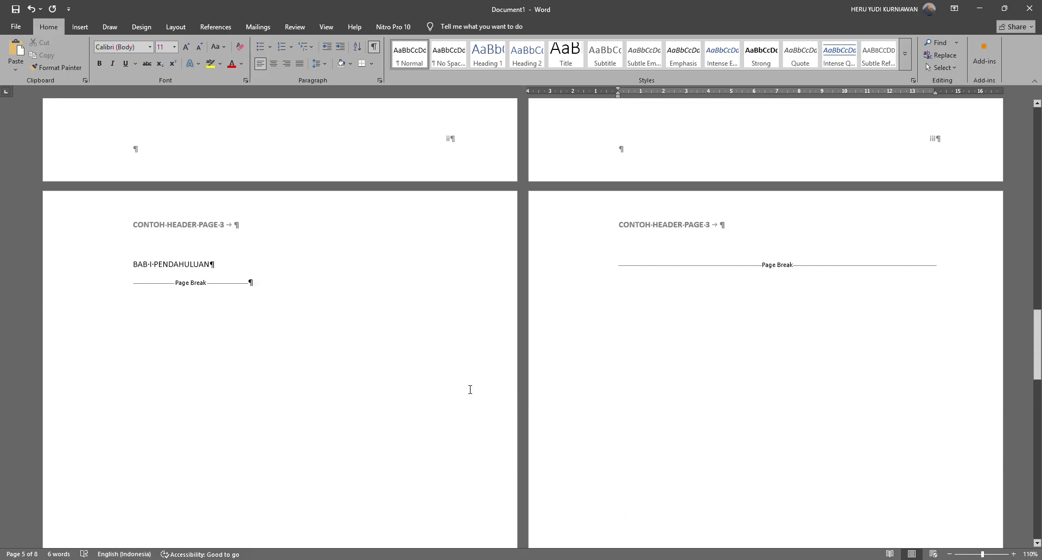
scroll(470, 390, down, 2)
scroll(467, 390, down, 6)
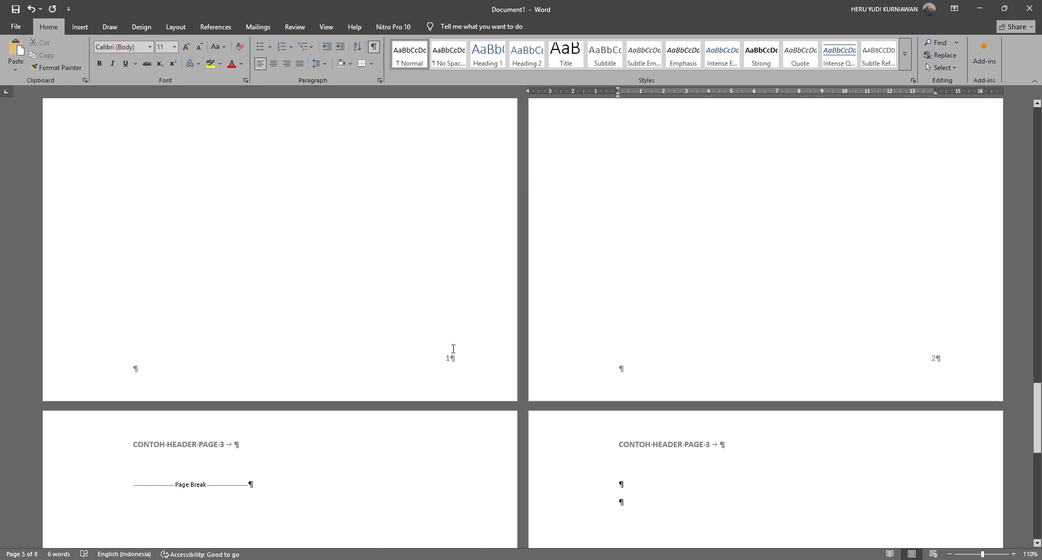
scroll(453, 348, down, 3)
scroll(512, 109, down, 6)
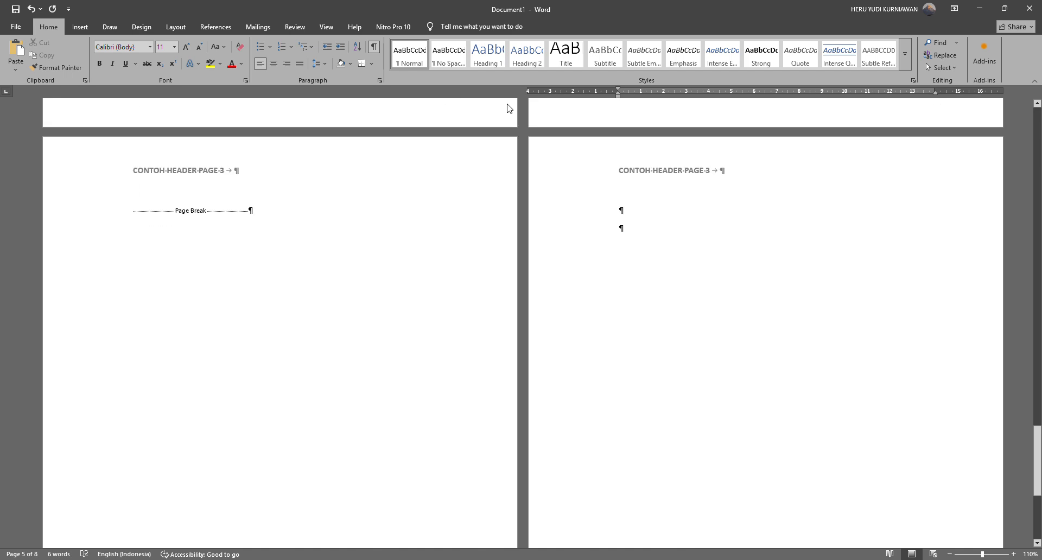
scroll(570, 323, up, 7)
scroll(569, 322, up, 1)
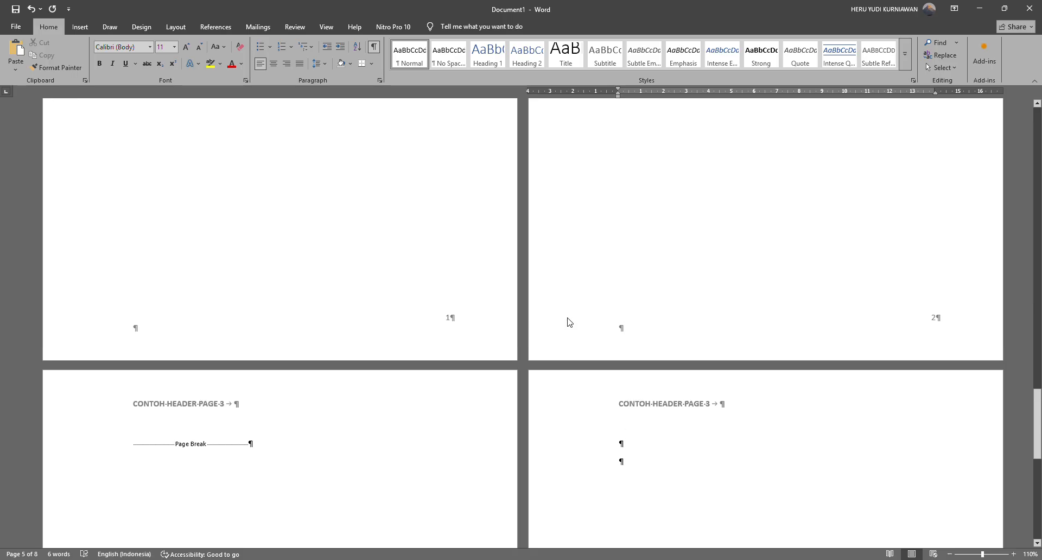
scroll(569, 322, down, 8)
scroll(581, 323, up, 10)
Recheck the footers of the outer cover, the inner cover and the remaining front-matter pages.
scroll(568, 322, up, 15)
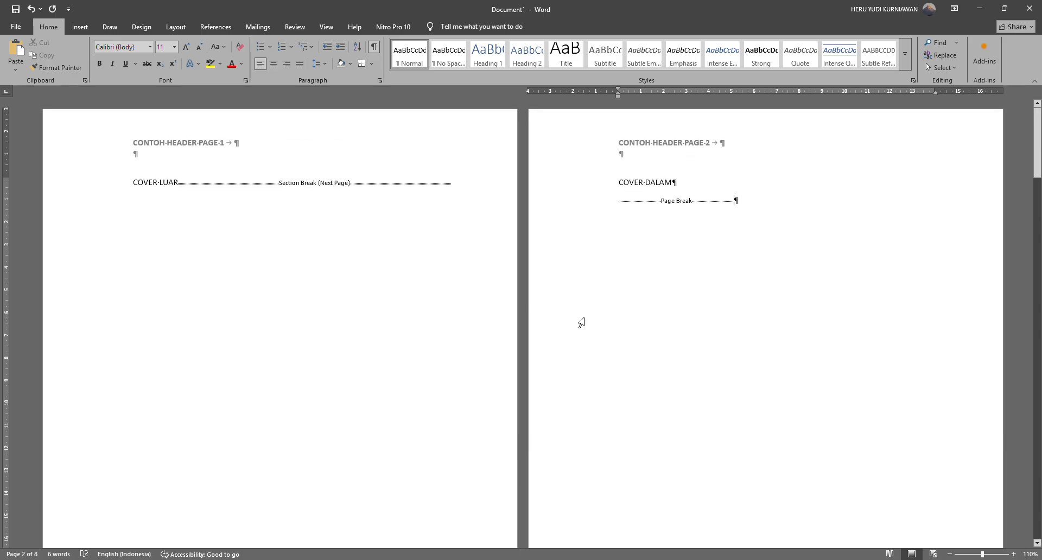
scroll(581, 323, down, 10)
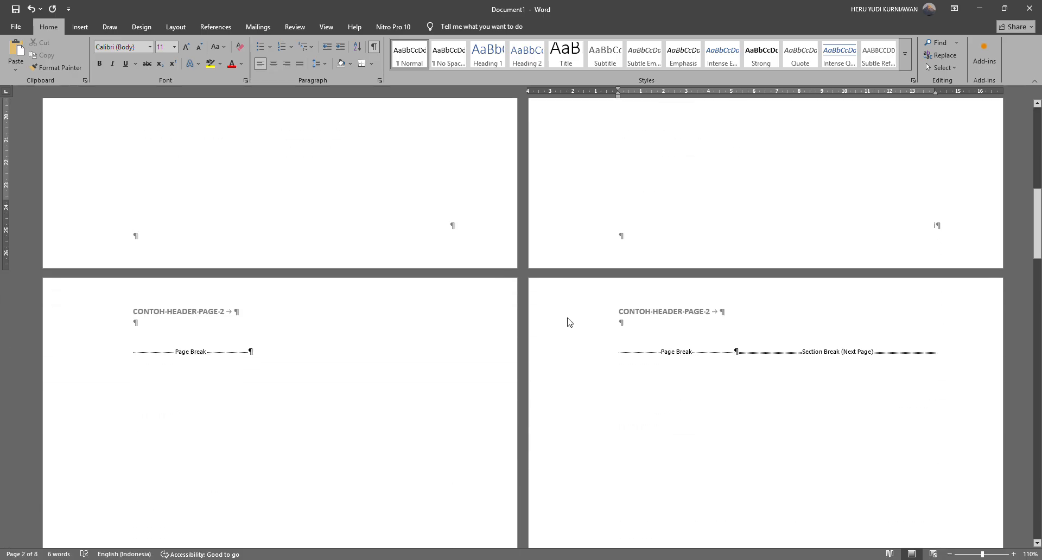
scroll(580, 322, down, 5)
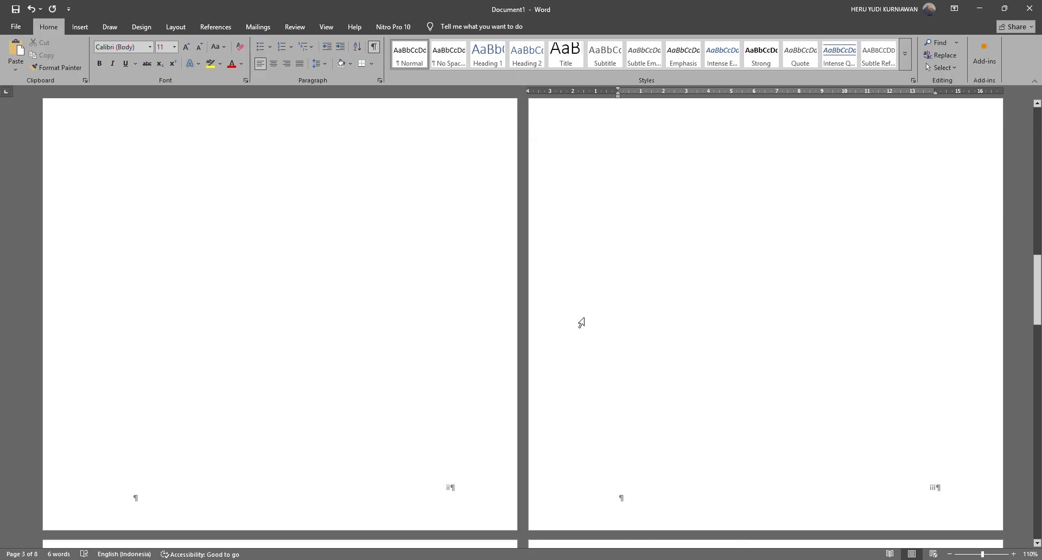
scroll(581, 323, up, 6)
scroll(581, 323, down, 2)
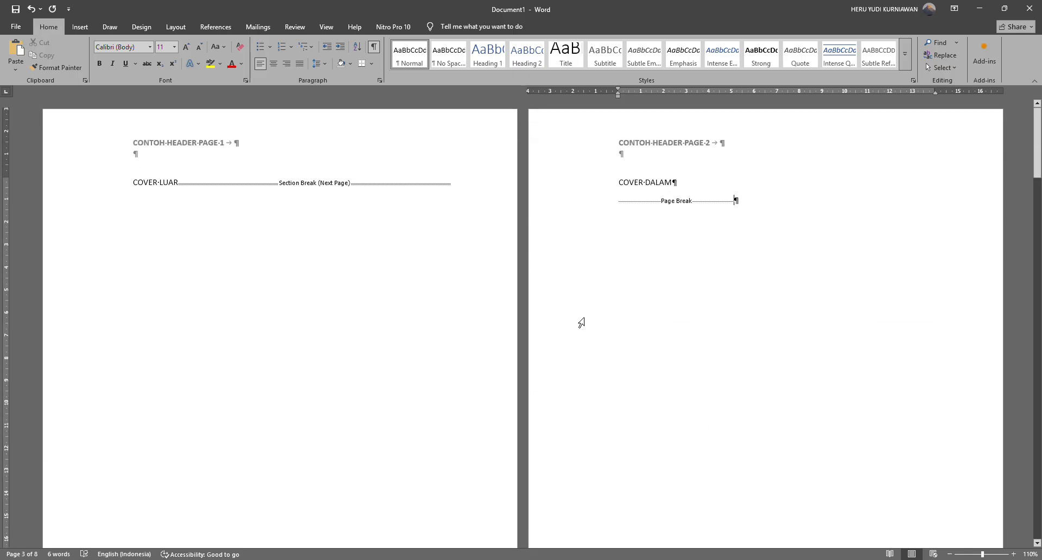
scroll(582, 323, down, 5)
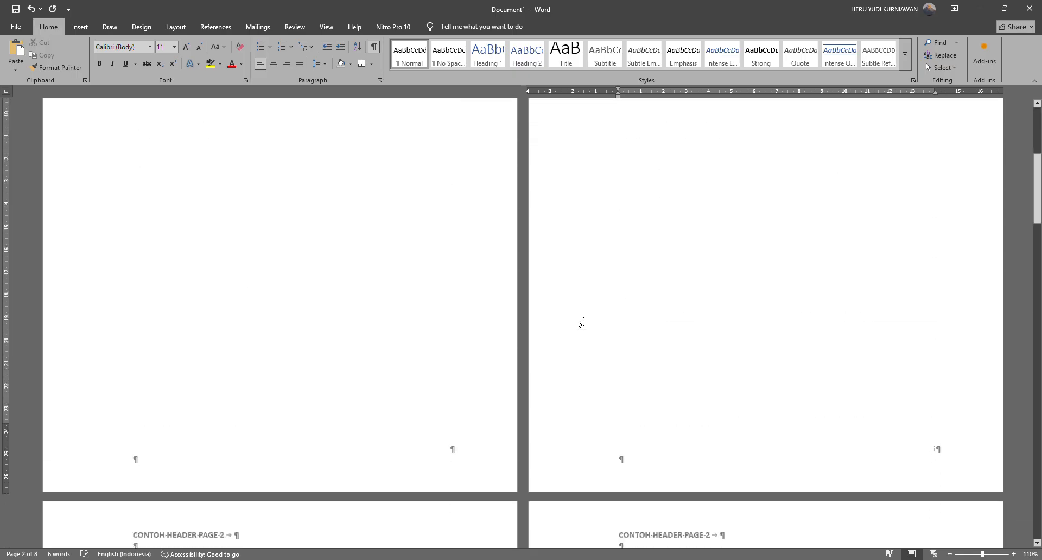
scroll(582, 323, up, 5)
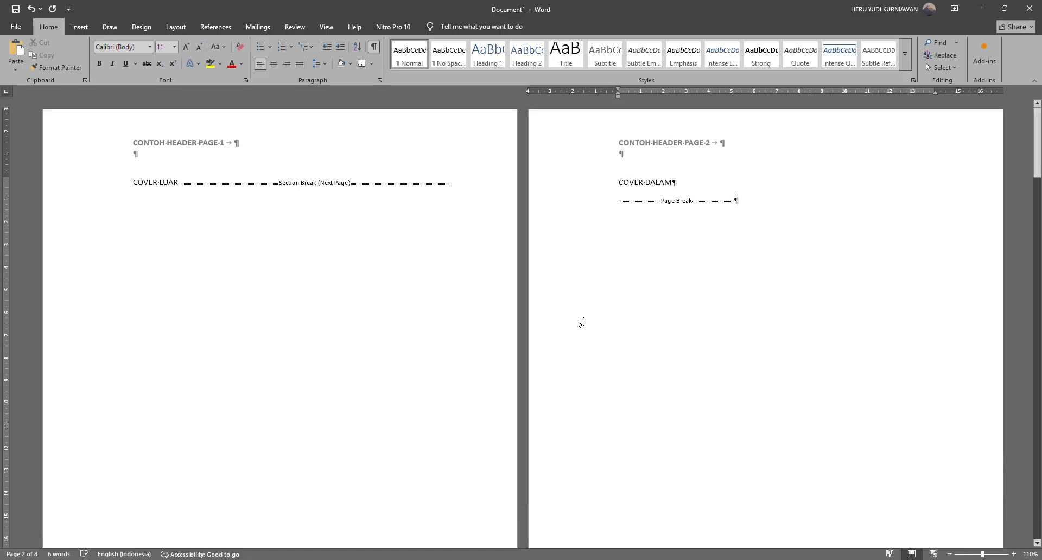
scroll(581, 323, down, 5)
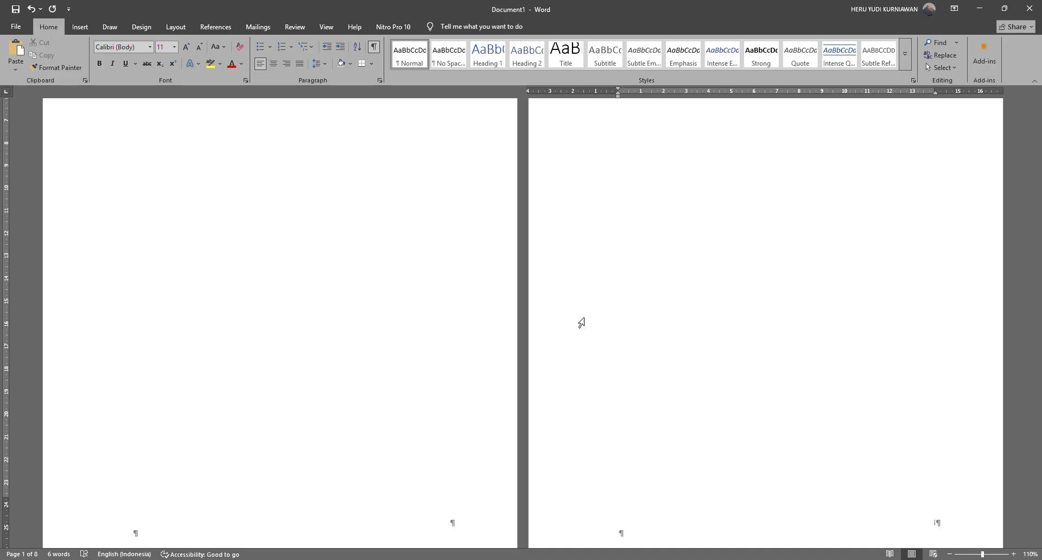
scroll(581, 323, up, 5)
scroll(570, 322, down, 10)
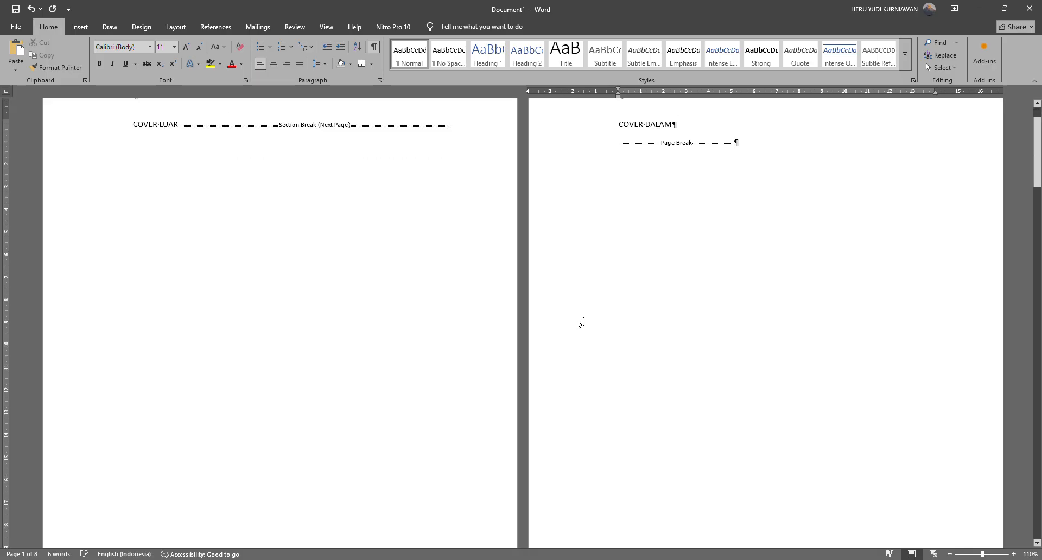
Review the headers and footer page numbers from the inner cover through the last page of the chapter section.
scroll(570, 322, down, 5)
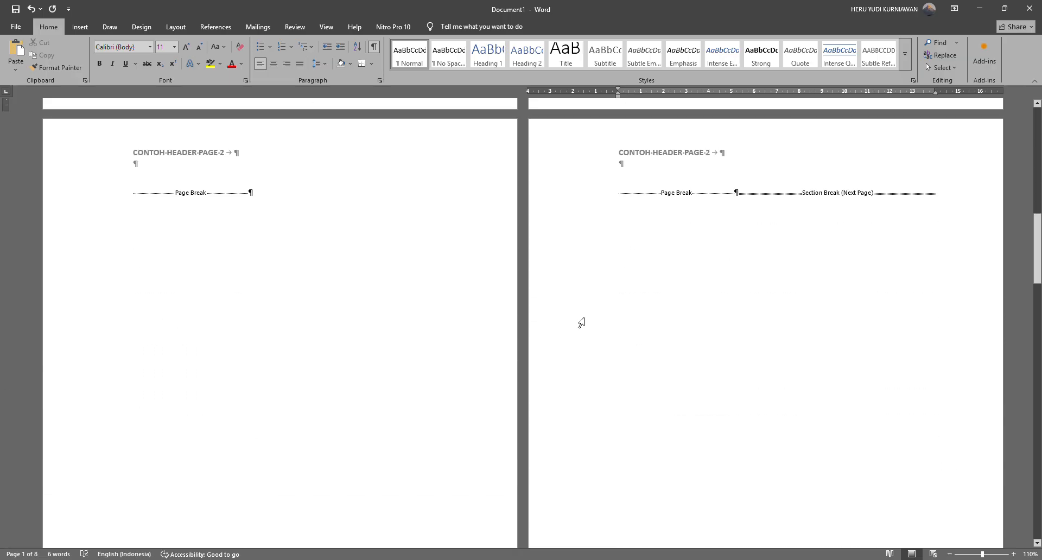
scroll(581, 323, down, 15)
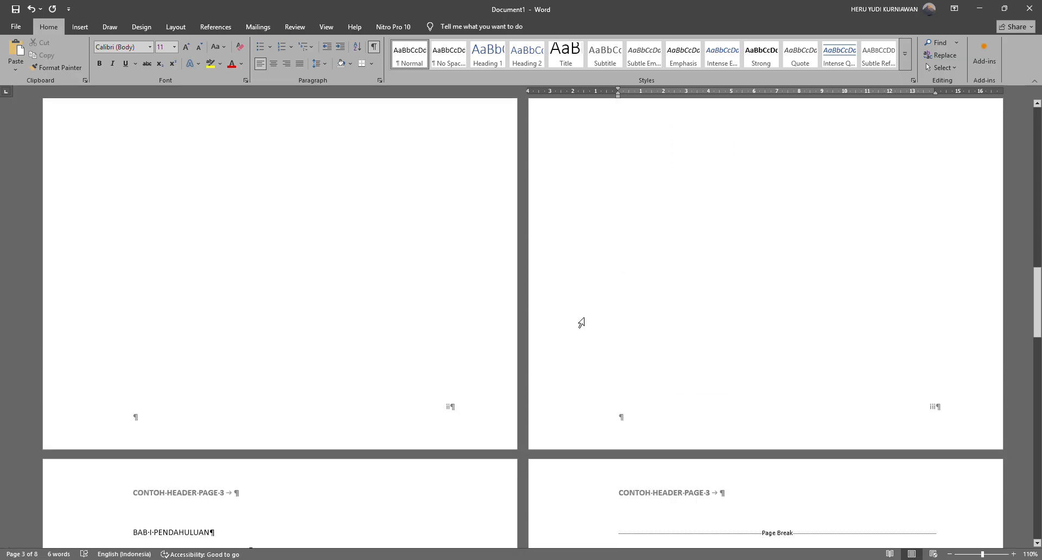
scroll(580, 323, down, 7)
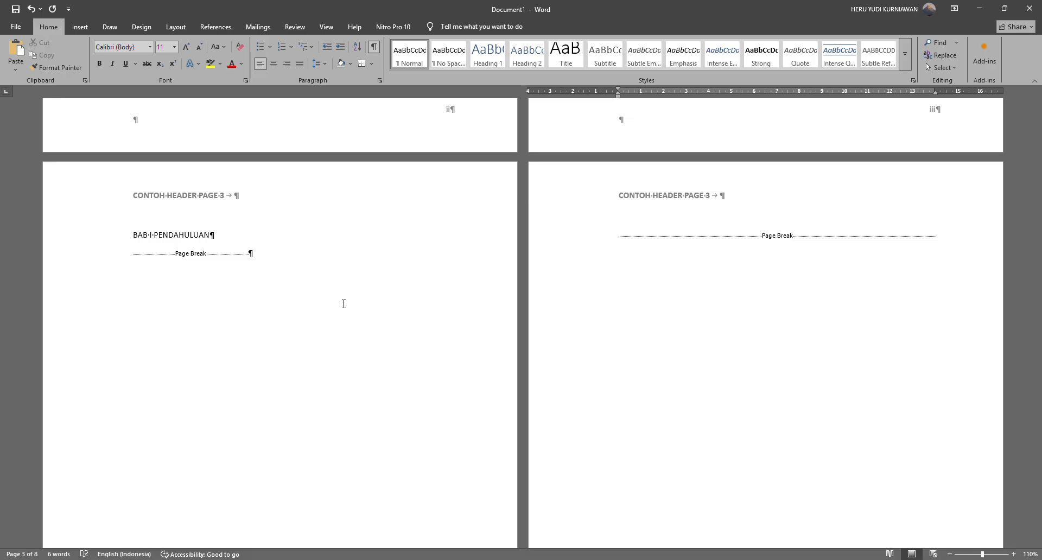
scroll(344, 304, down, 15)
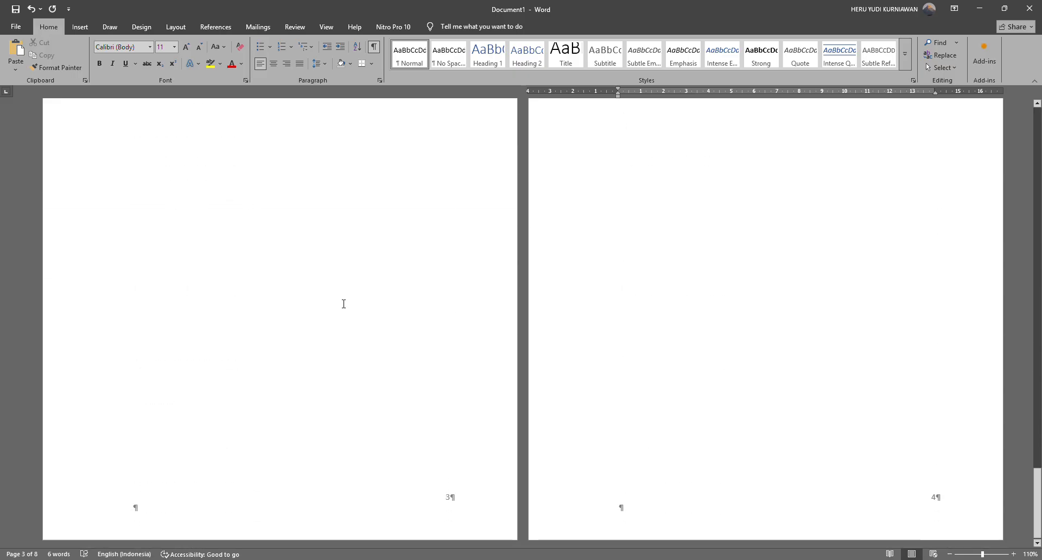
scroll(344, 304, down, 5)
scroll(339, 304, up, 20)
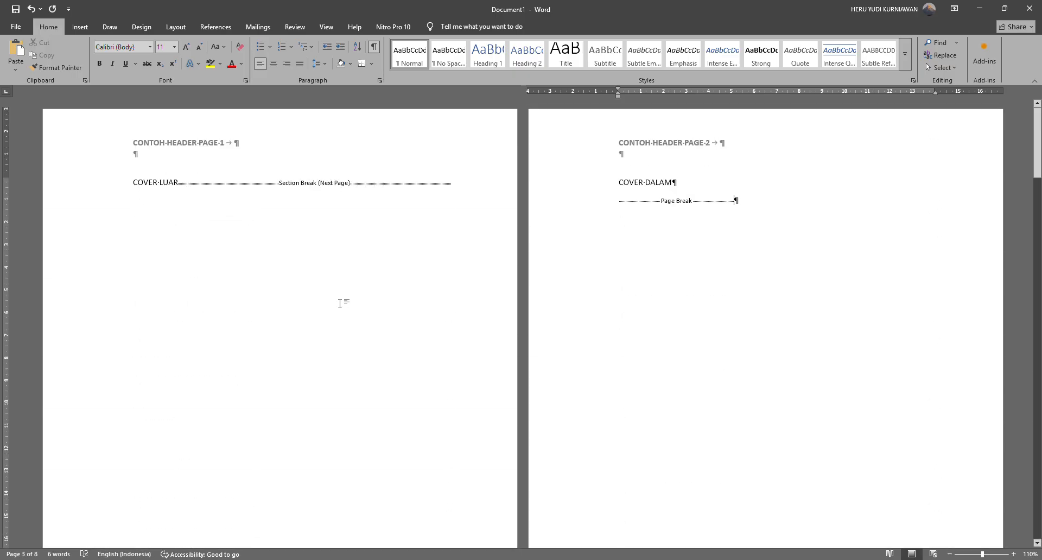
Bring up the PENOMORAN HALAMAN document and check its page numbering from the covers through the chapter pages.
key(alt+Tab)
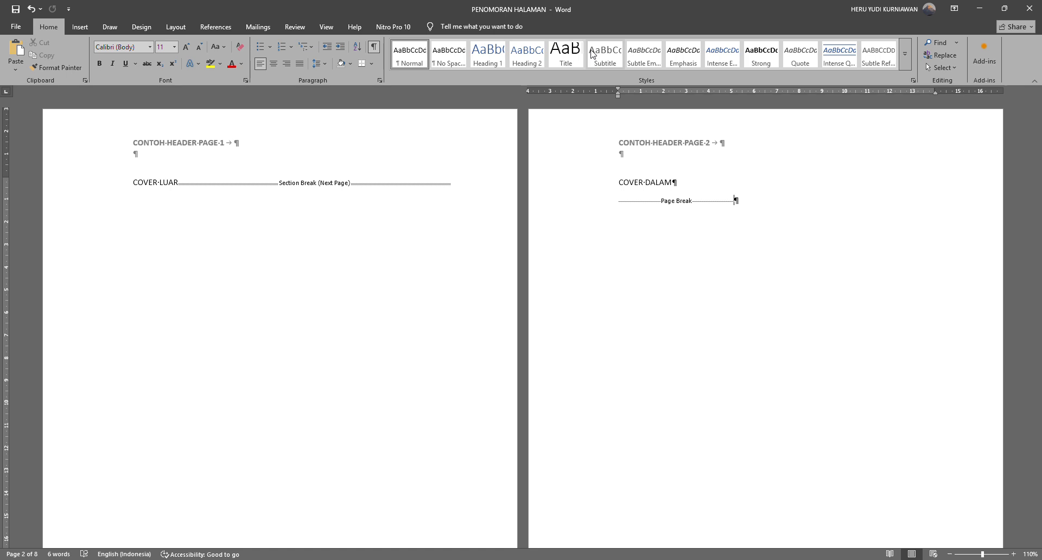
scroll(639, 244, down, 10)
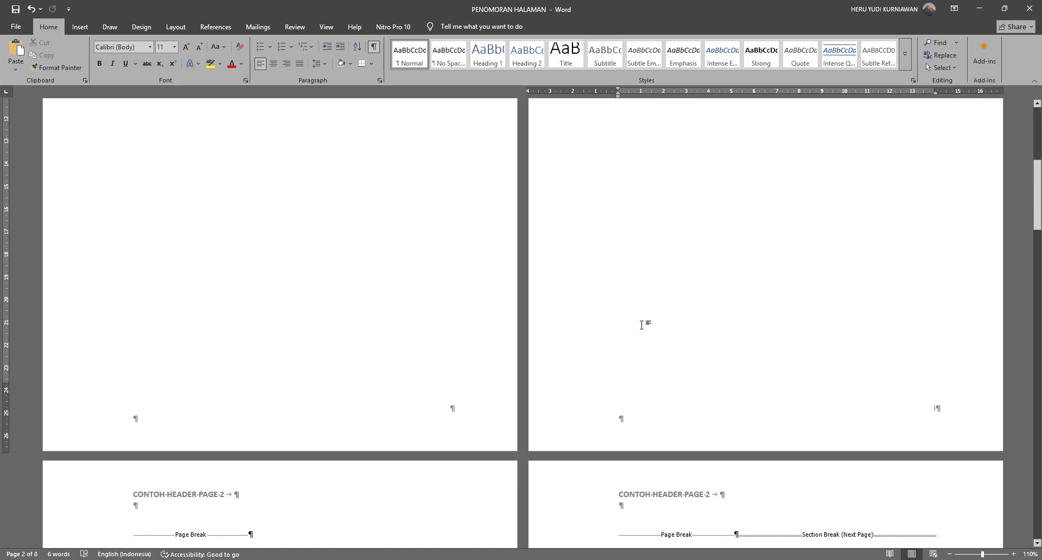
scroll(642, 324, down, 9)
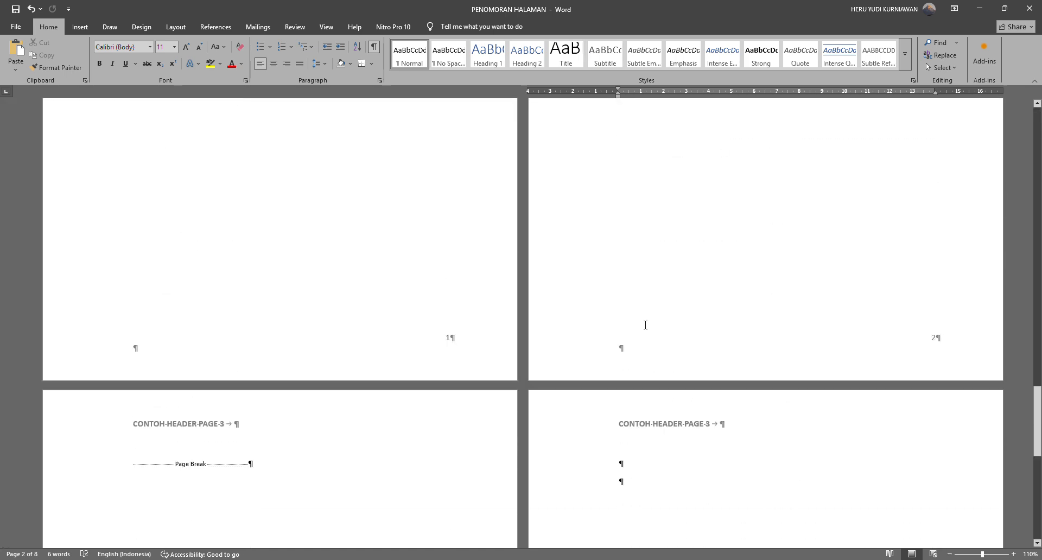
scroll(646, 324, down, 8)
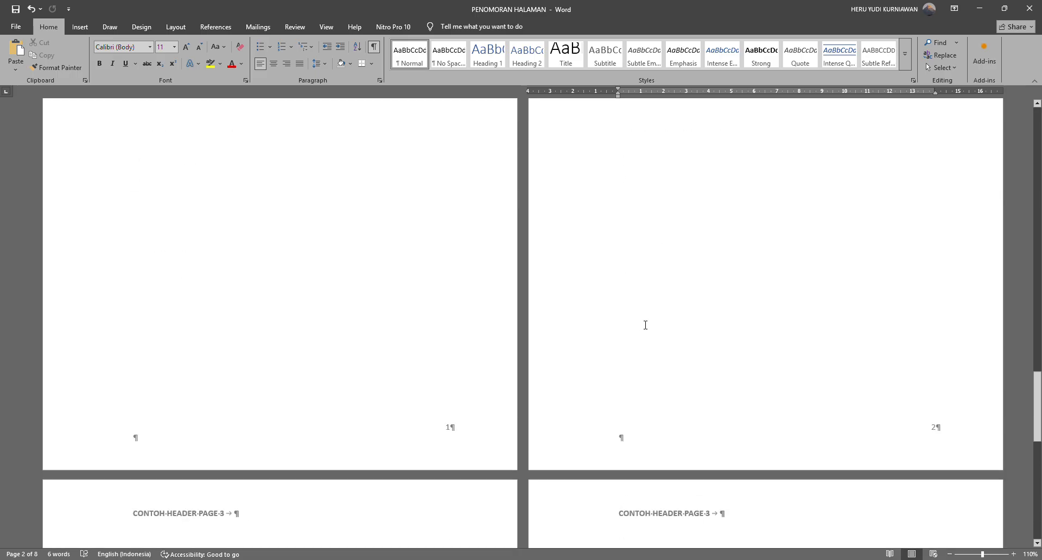
scroll(642, 325, up, 1)
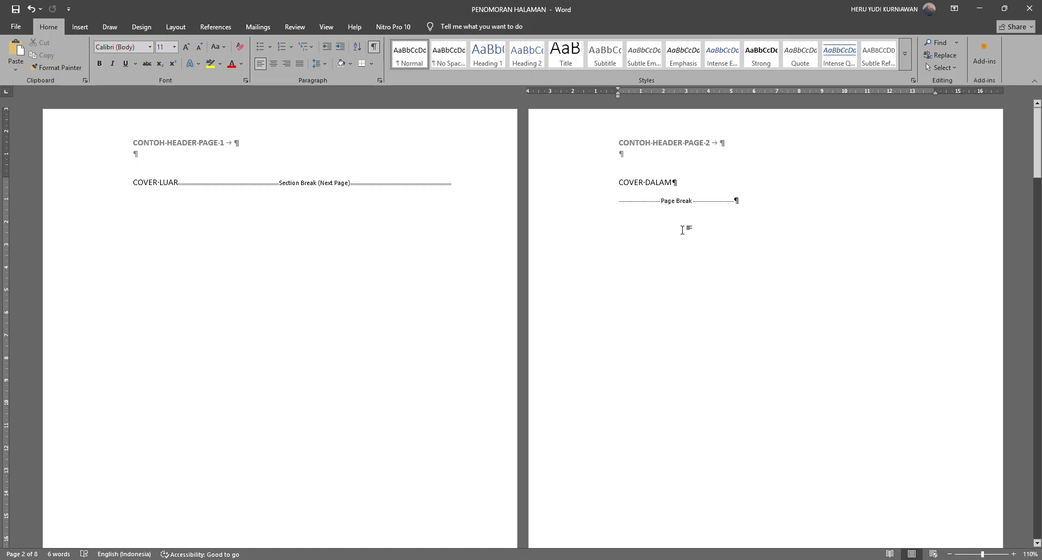
Compare the headers, footers and section breaks of the cover and front-matter pages with the start of BAB I PENDAHULUAN.
scroll(704, 251, down, 5)
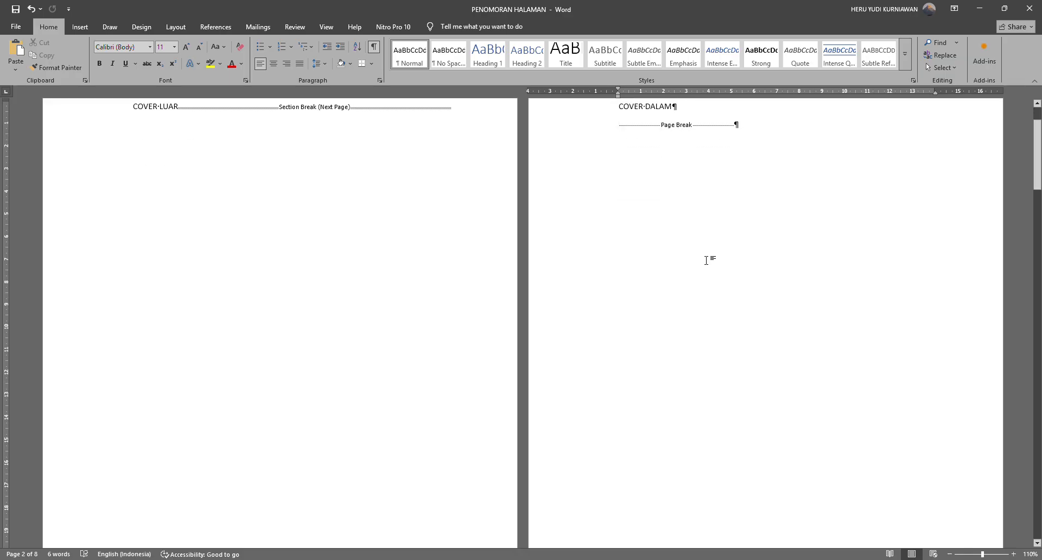
scroll(706, 261, down, 8)
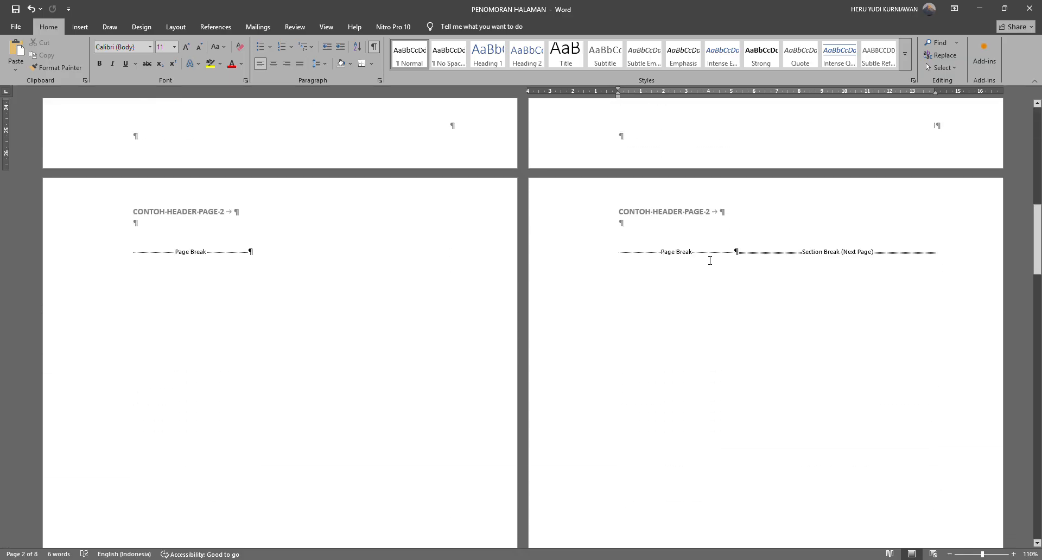
scroll(706, 261, up, 13)
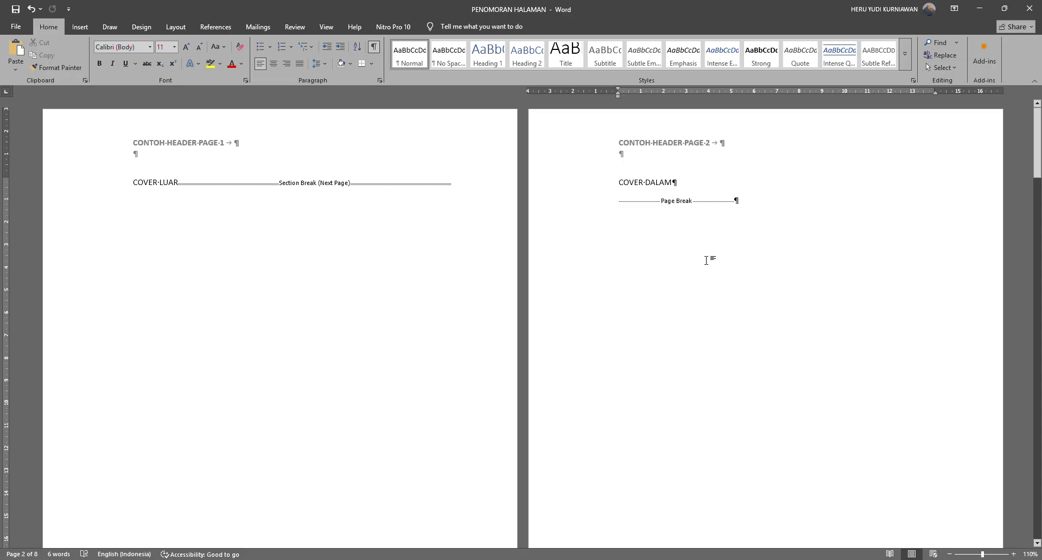
scroll(706, 260, down, 14)
scroll(708, 261, up, 8)
scroll(710, 261, down, 6)
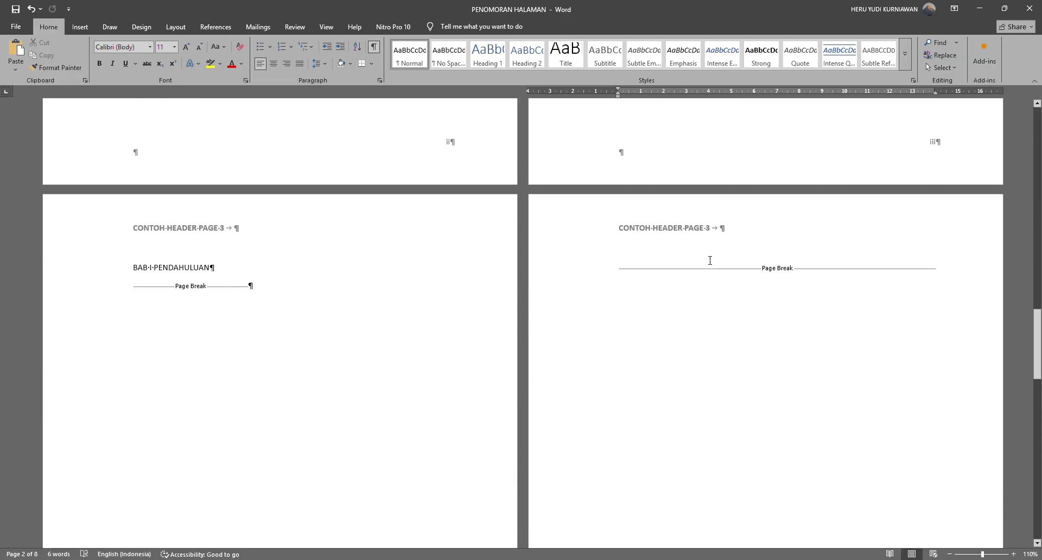
scroll(707, 260, up, 15)
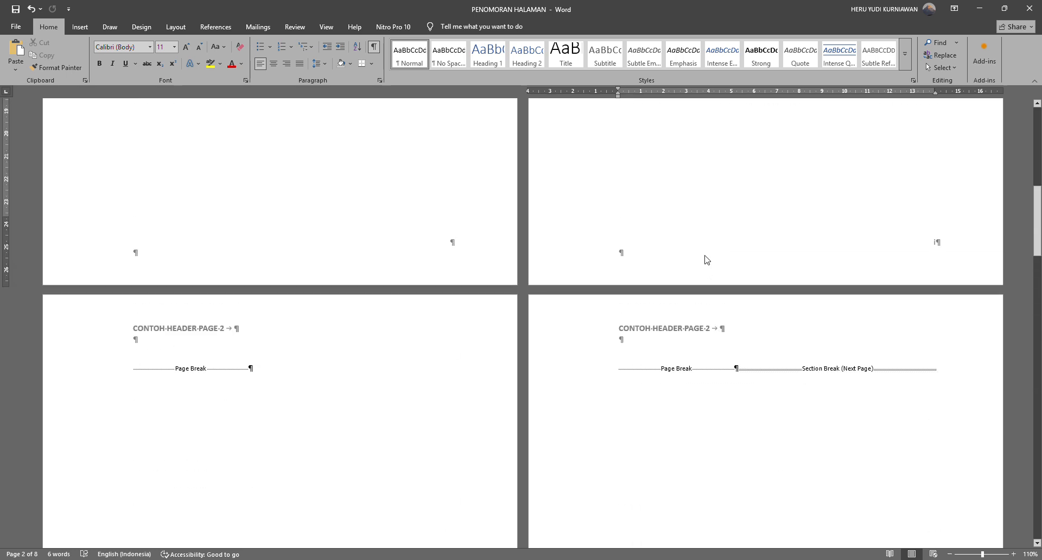
scroll(706, 260, up, 11)
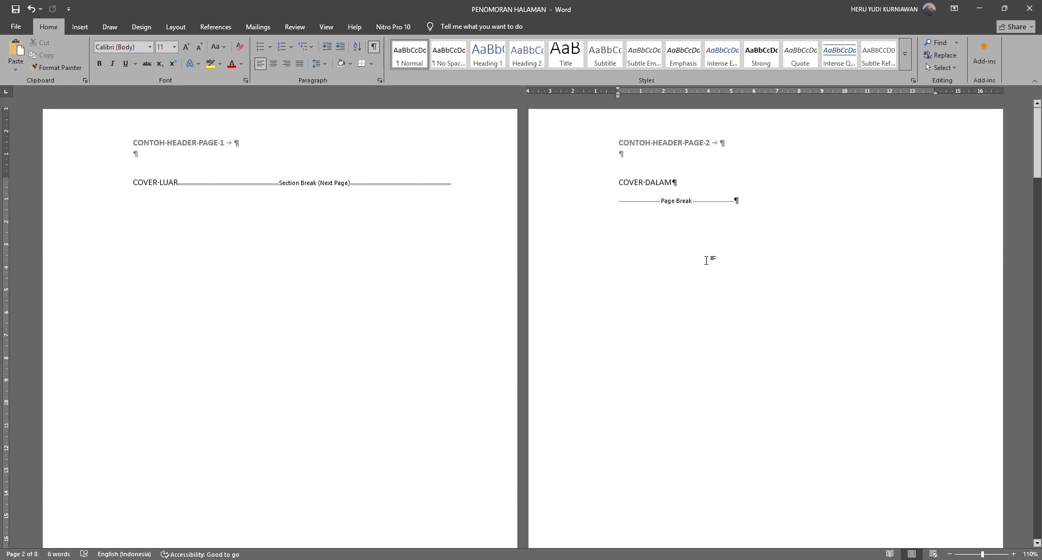